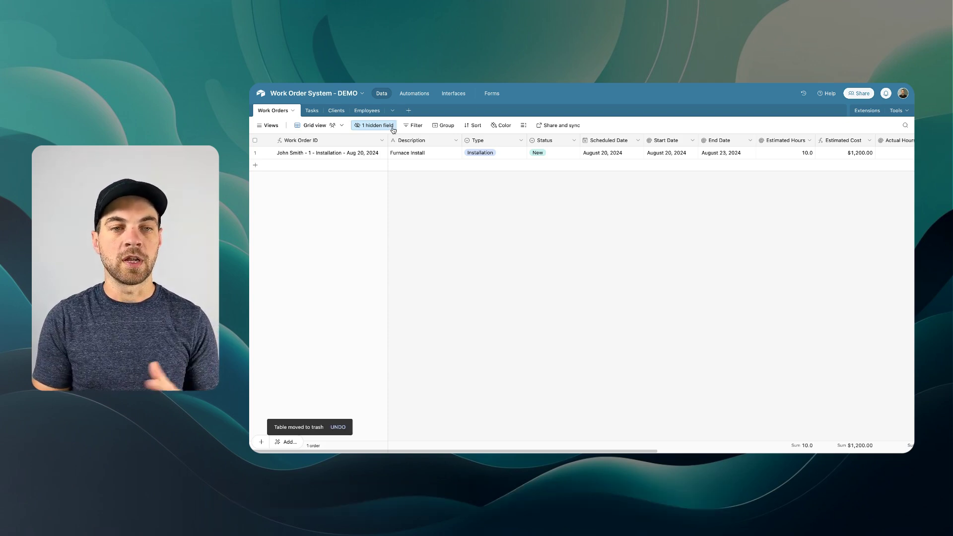
# - Add a blank table from scratch and save it with the name 'Intake'
pyautogui.click(407, 111)
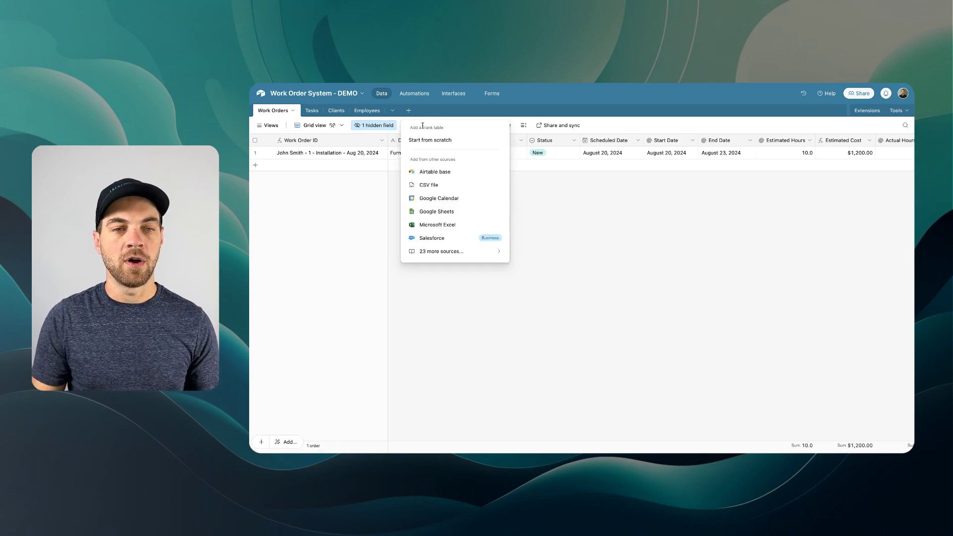
pyautogui.click(426, 144)
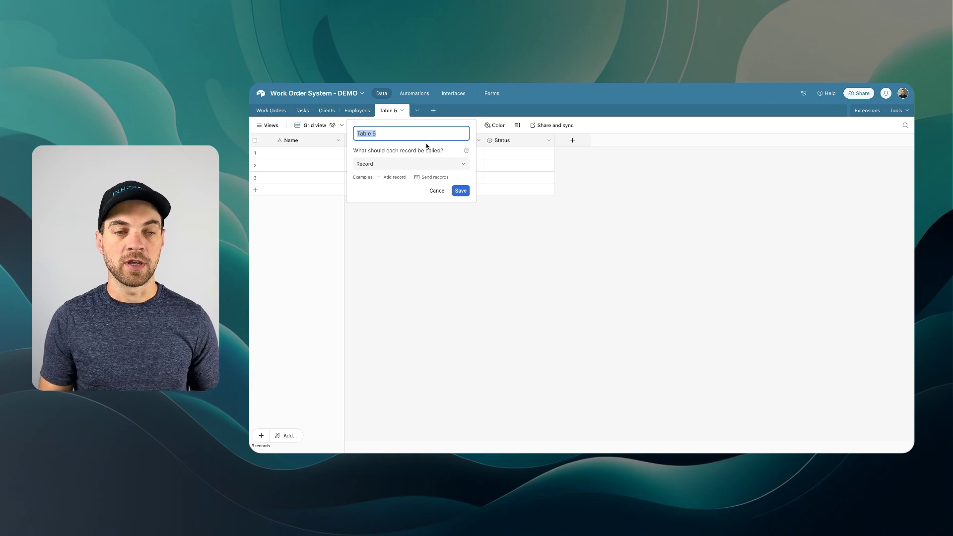
pyautogui.write('Intake')
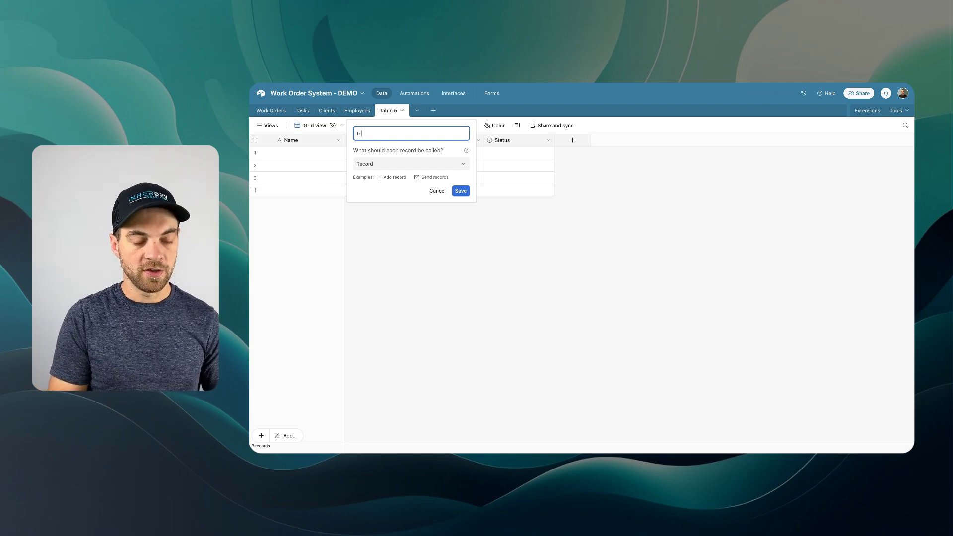
pyautogui.click(460, 193)
# - Delete the Assignee field and move the Status field next to Name
pyautogui.rightClick(451, 142)
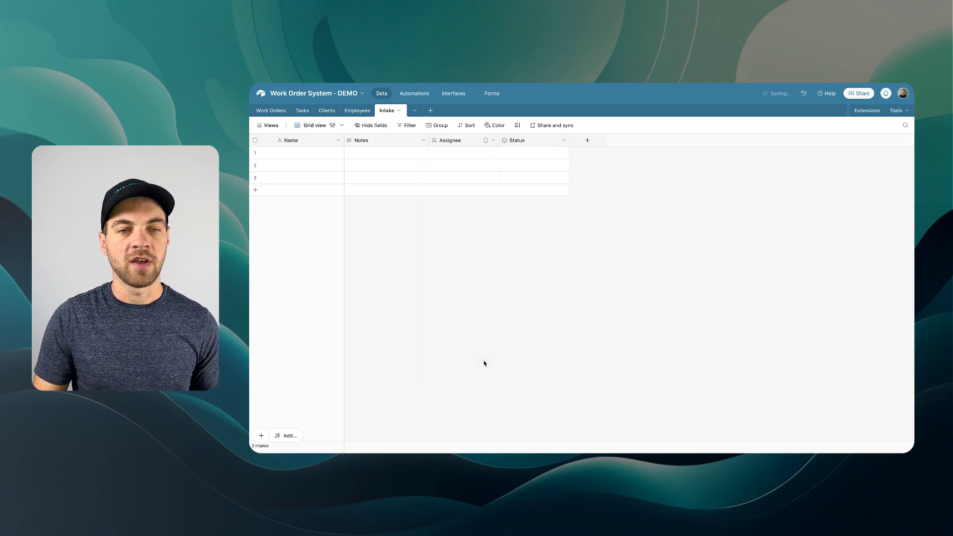
pyautogui.click(484, 362)
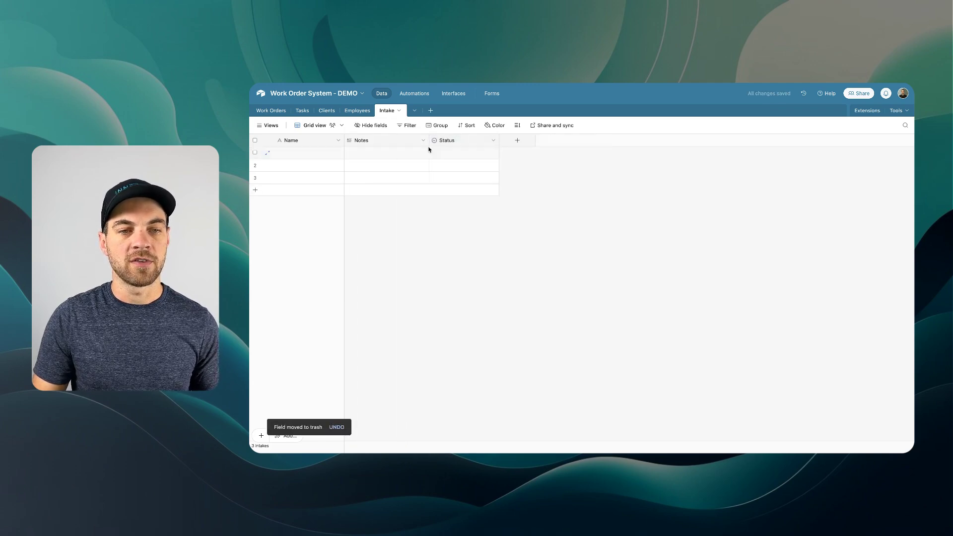
pyautogui.moveTo(459, 141); pyautogui.dragTo(357, 141)
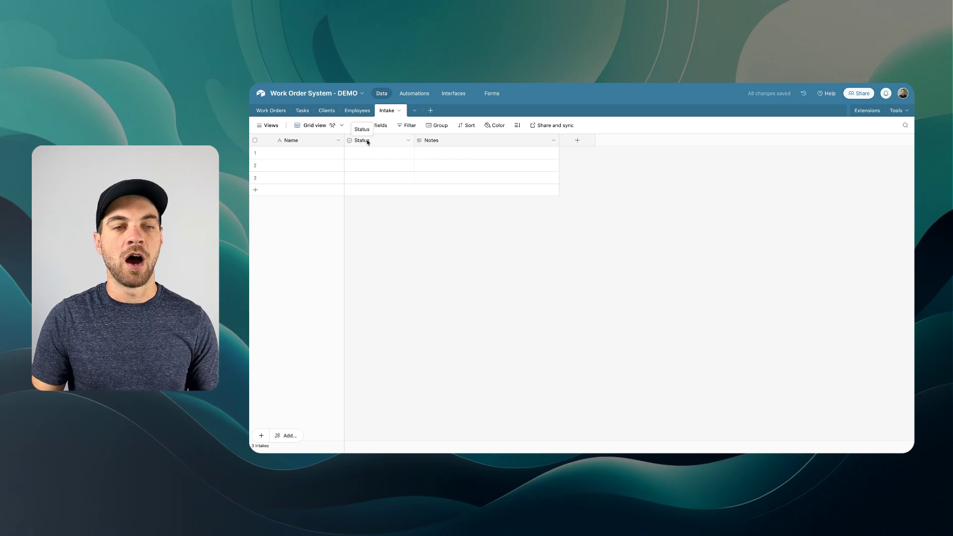
# - Rename the Todo status option to Pending, colour it grey and make it the default
pyautogui.doubleClick(371, 143)
pyautogui.doubleClick(389, 236)
pyautogui.write('Pending')
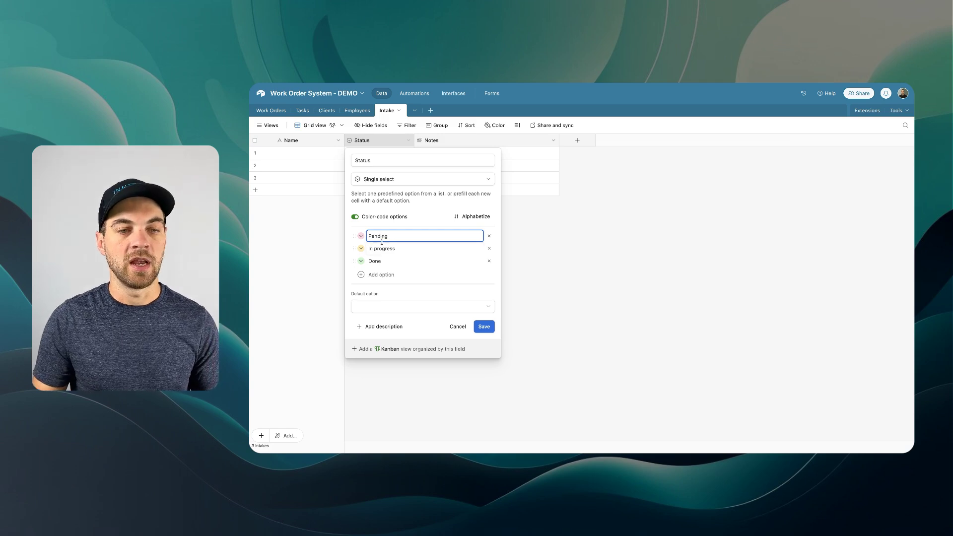
pyautogui.click(361, 237)
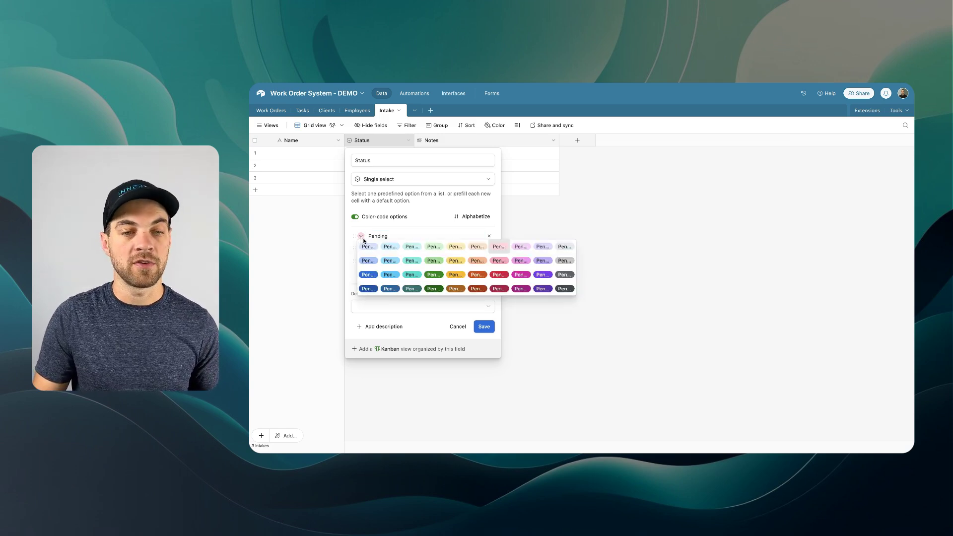
pyautogui.click(566, 274)
pyautogui.click(407, 306)
pyautogui.click(370, 353)
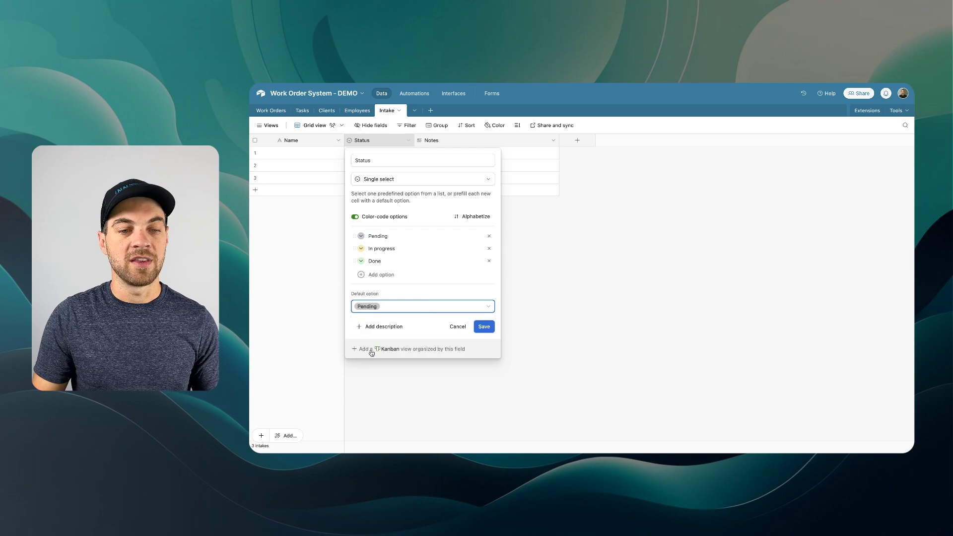
# - Rename the remaining options to Complete (green) and Declined (pink), and save the Status field
pyautogui.click(394, 246)
pyautogui.doubleClick(406, 248)
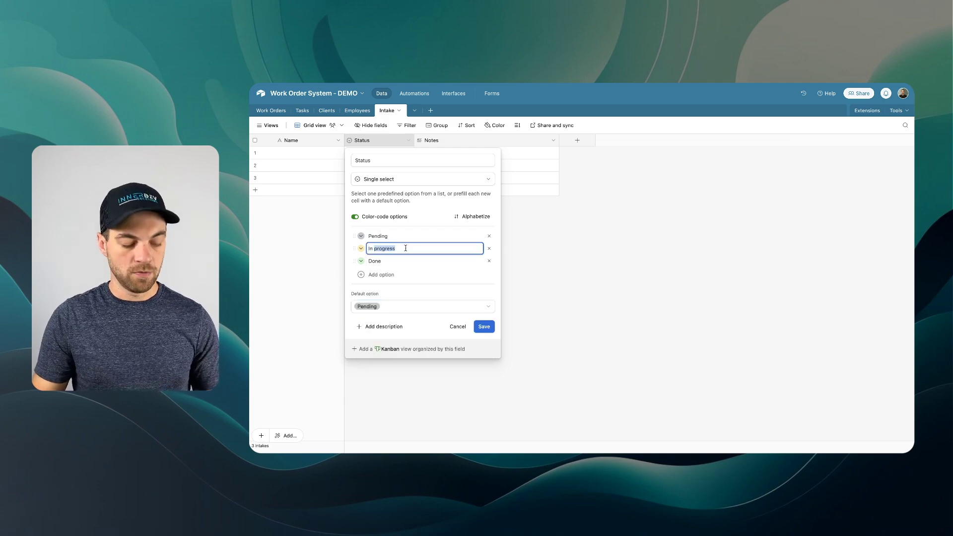
pyautogui.tripleClick(405, 248)
pyautogui.write('C')
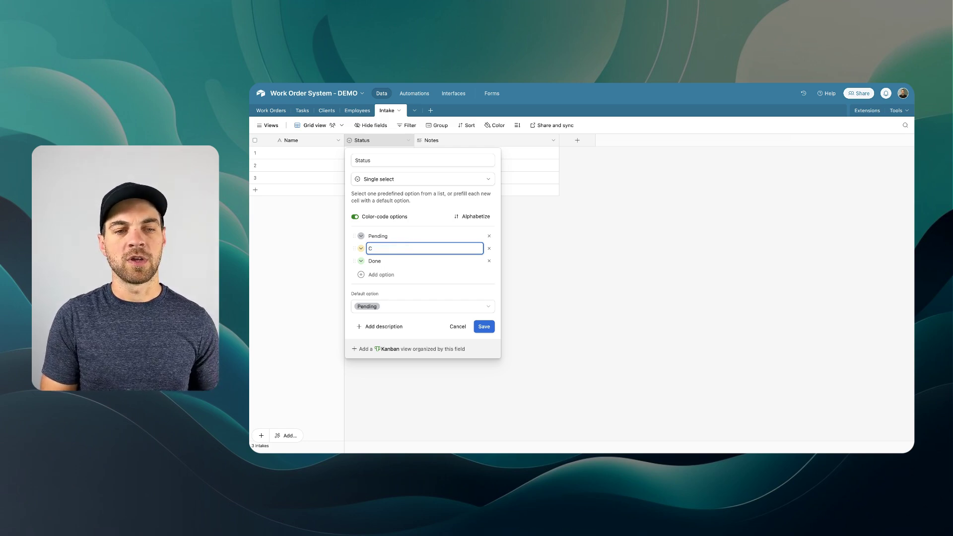
pyautogui.write('ompletye')
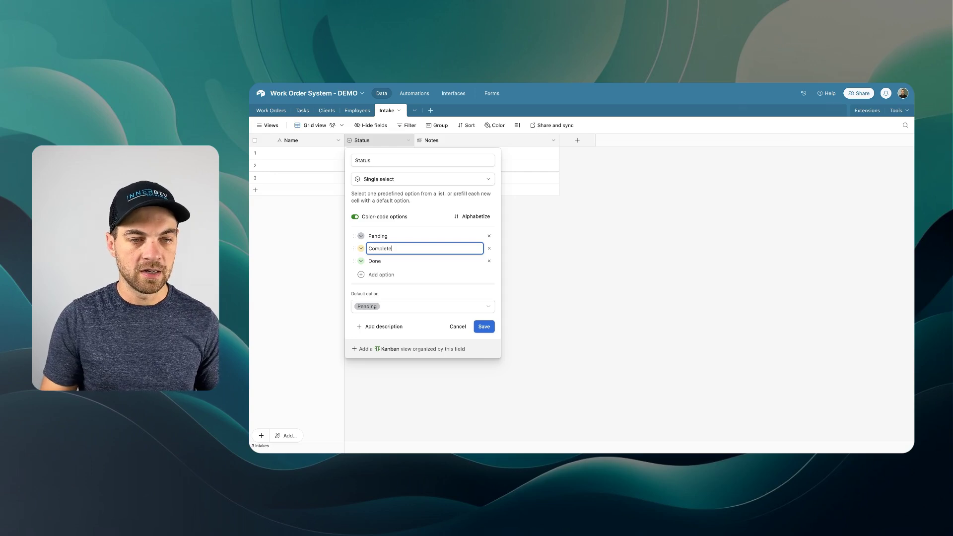
pyautogui.click(361, 248)
pyautogui.click(427, 271)
pyautogui.doubleClick(392, 262)
pyautogui.write('Declined')
pyautogui.click(360, 261)
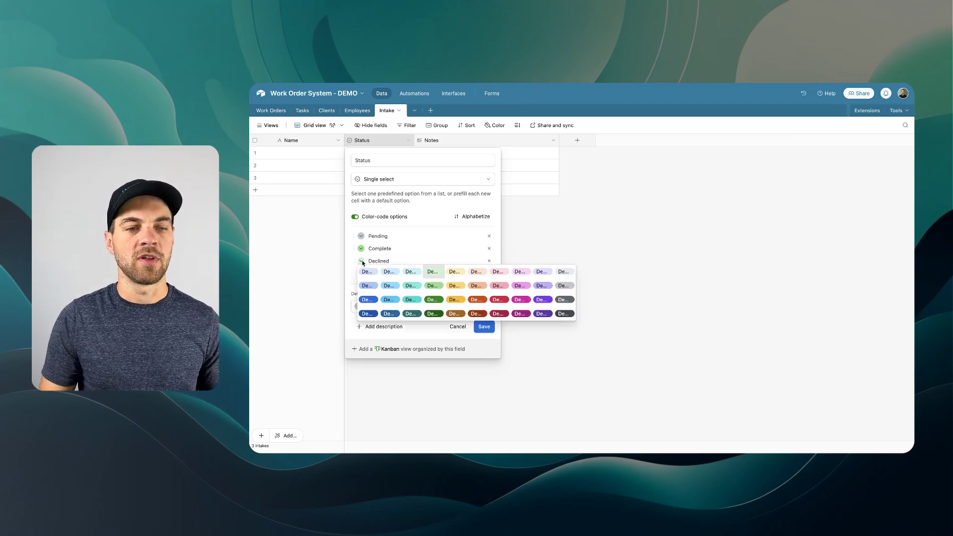
pyautogui.click(490, 287)
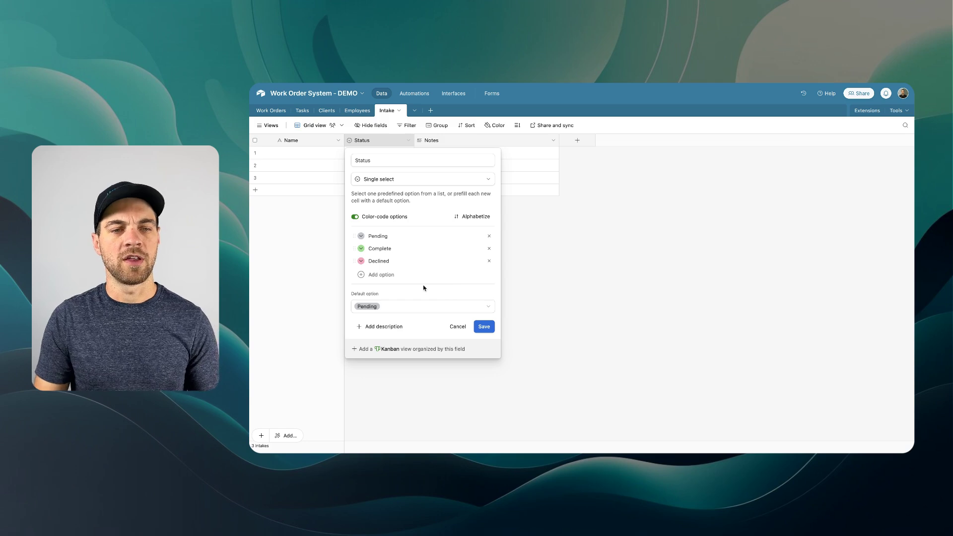
pyautogui.click(489, 327)
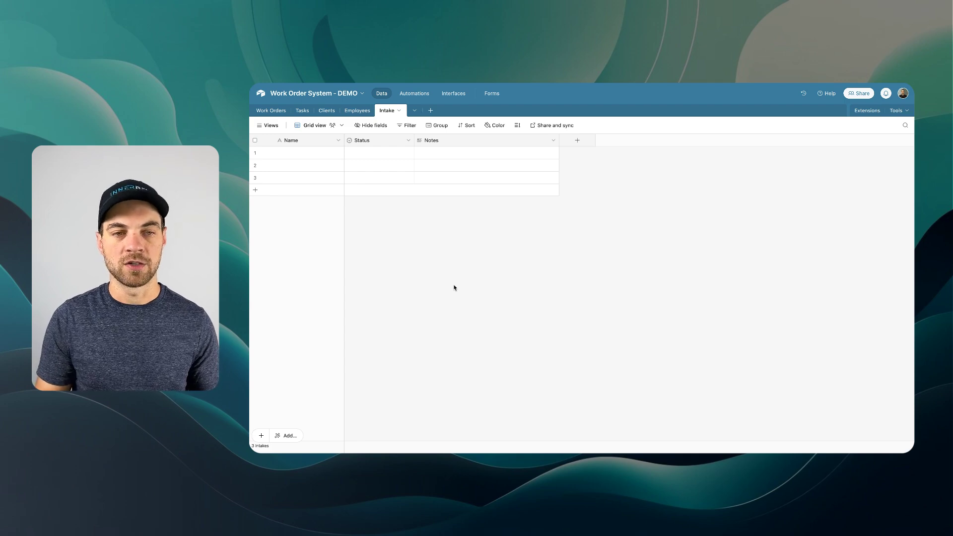
pyautogui.click(577, 140)
# - Add a single line text field named Customer Name
pyautogui.write('Name')
pyautogui.press('Tab')
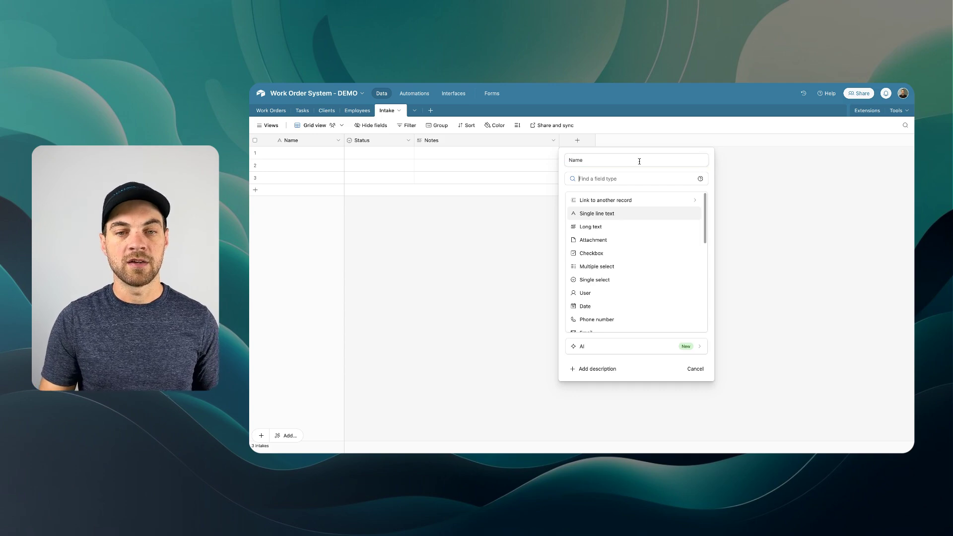
pyautogui.click(605, 216)
pyautogui.click(688, 238)
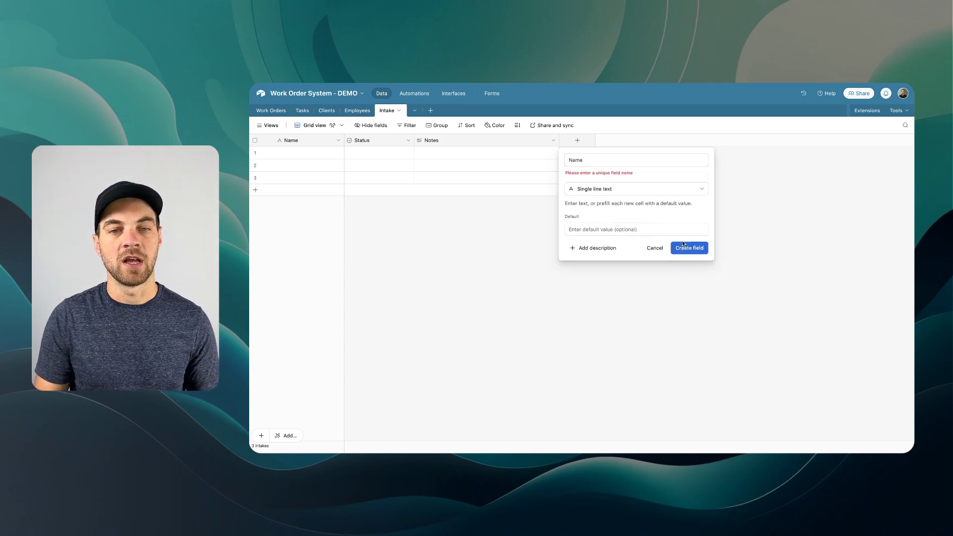
pyautogui.doubleClick(584, 159)
pyautogui.write('Customer Name')
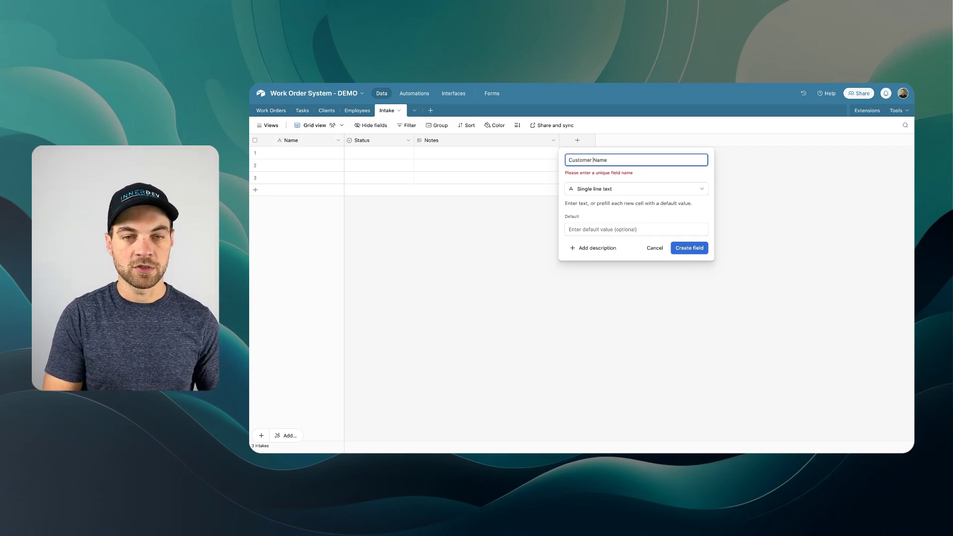
pyautogui.click(685, 250)
# - Rename the primary Name field to Intake ID
pyautogui.doubleClick(305, 141)
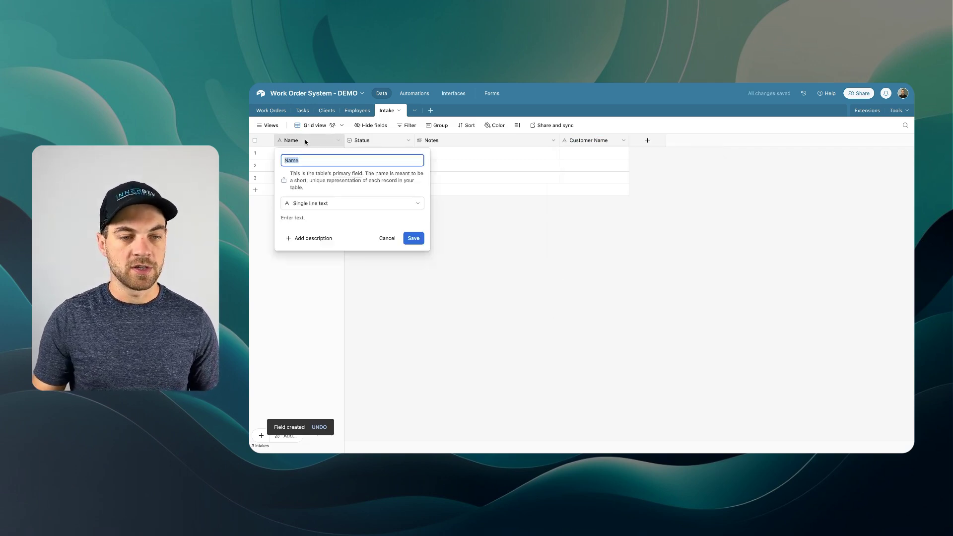
pyautogui.write('Intake ID')
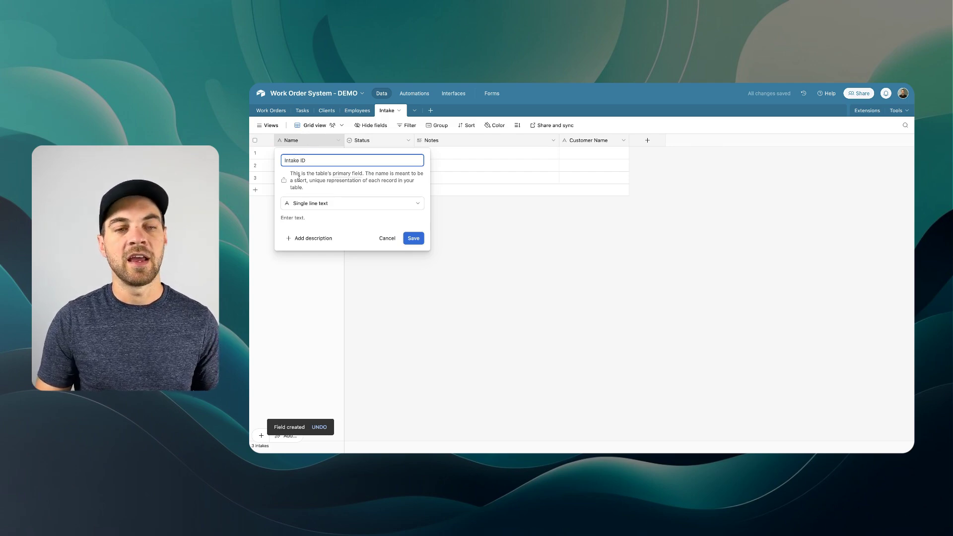
pyautogui.click(414, 238)
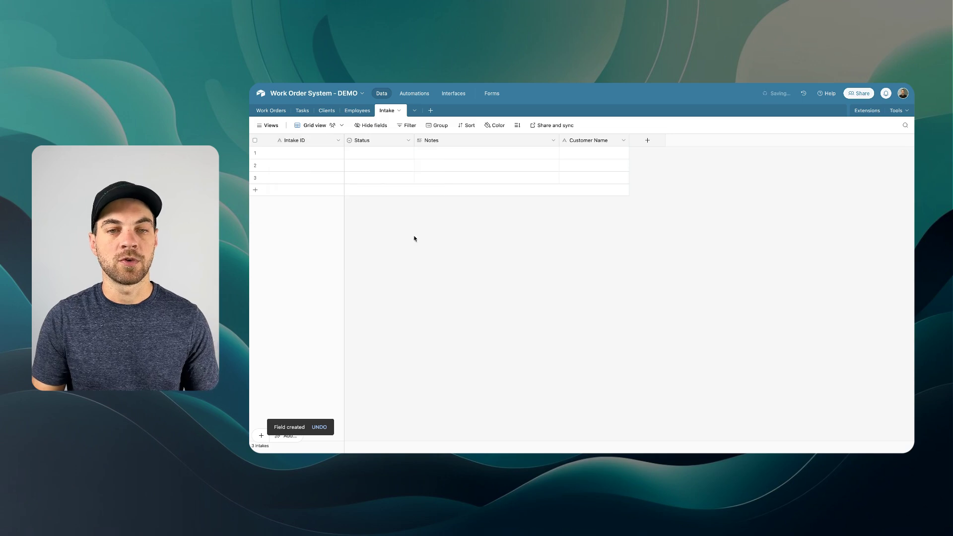
# - Add an Email field and a Phone number field
pyautogui.click(647, 140)
pyautogui.write('em')
pyautogui.press('Return')
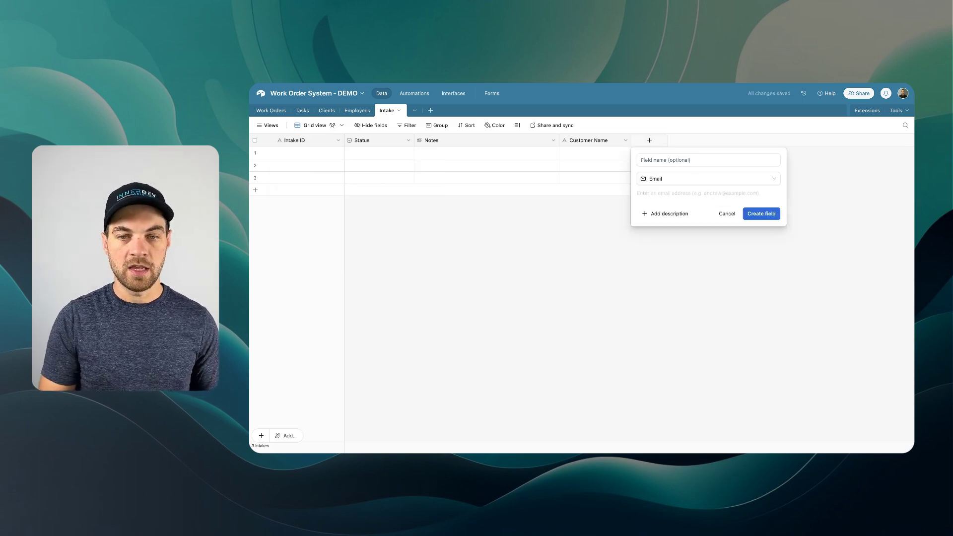
pyautogui.click(761, 214)
pyautogui.click(719, 140)
pyautogui.write('phone')
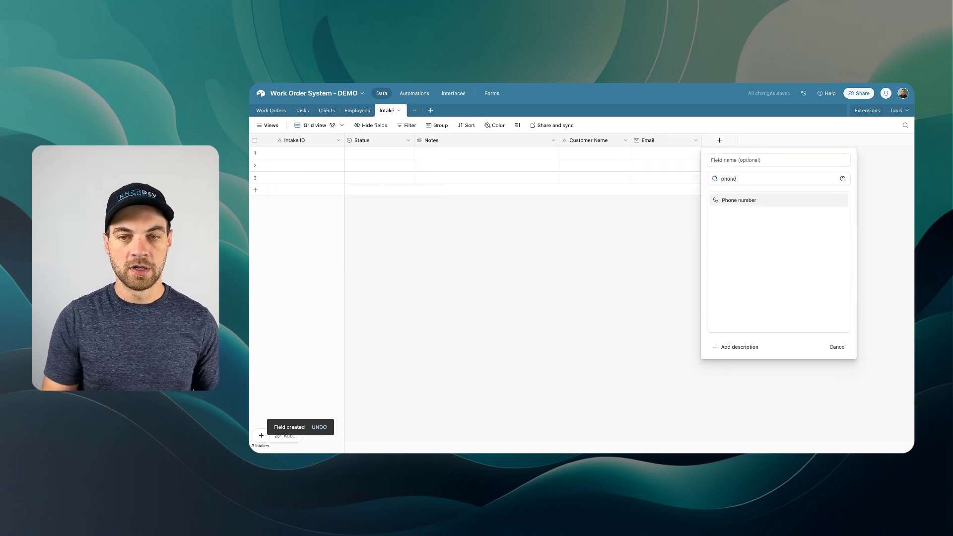
pyautogui.press('Return')
pyautogui.press('Return')
# - Add a long text field named Address
pyautogui.write('addre')
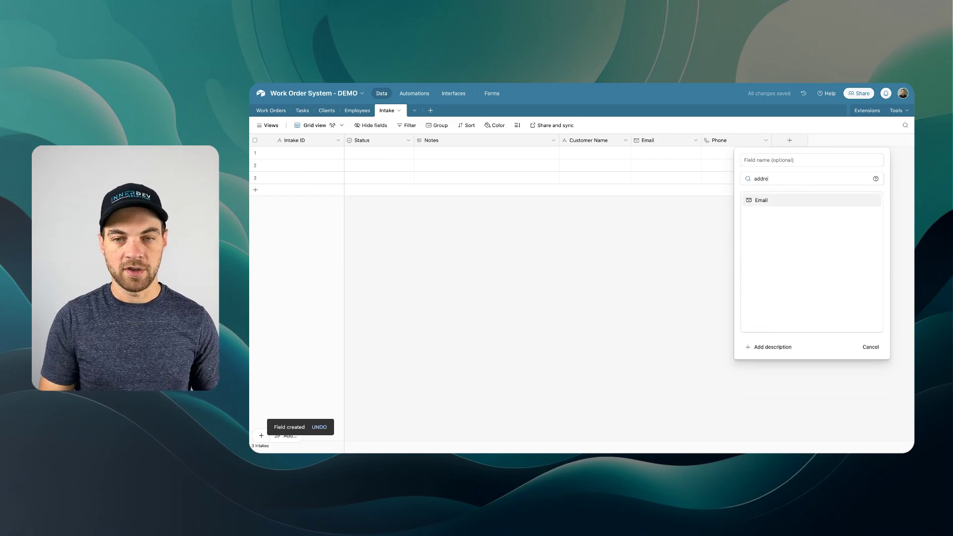
pyautogui.press('BackSpace')
pyautogui.press('BackSpace')
pyautogui.press('BackSpace')
pyautogui.press('BackSpace')
pyautogui.press('BackSpace')
pyautogui.write('S')
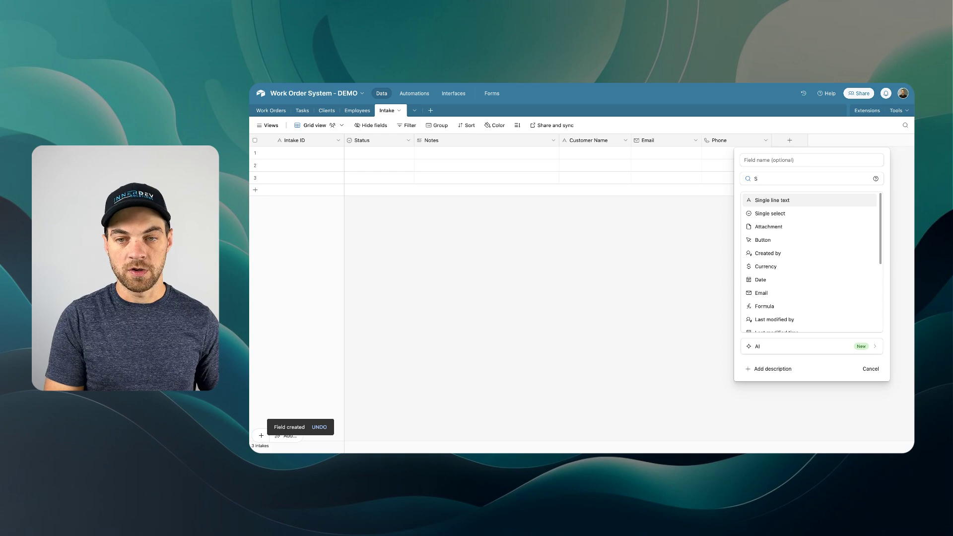
pyautogui.press('BackSpace')
pyautogui.write('long')
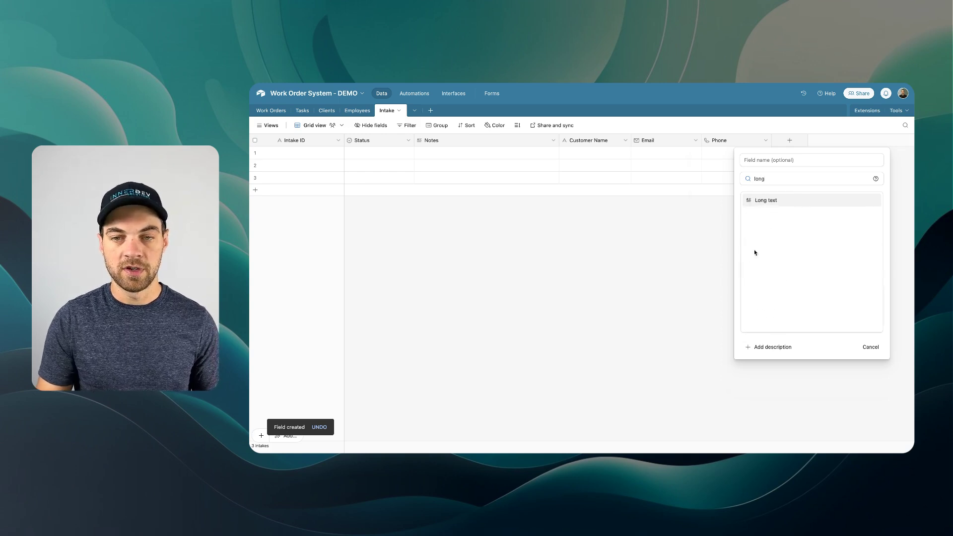
pyautogui.press('Return')
pyautogui.write('Address')
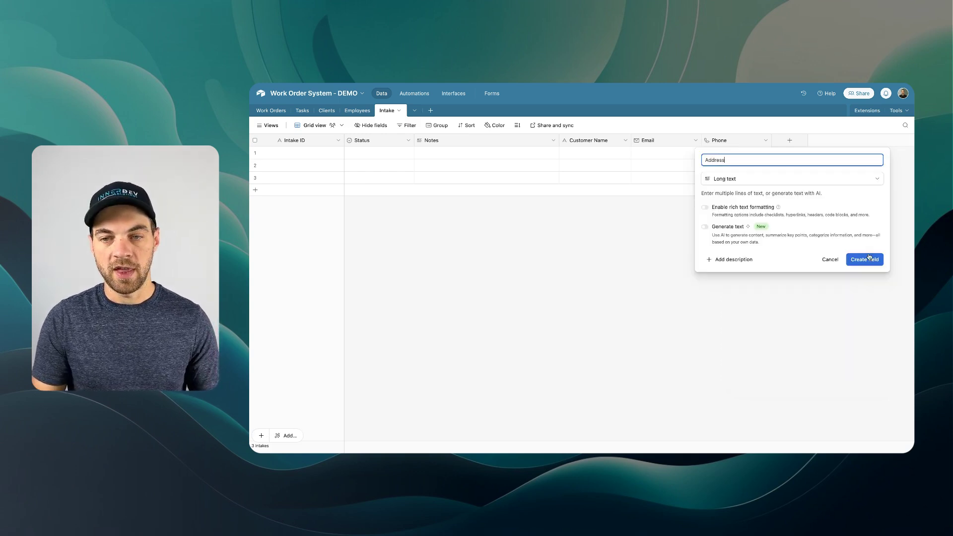
pyautogui.click(866, 258)
# - Check the Type field's settings in the Work Orders table without changing anything
pyautogui.click(271, 110)
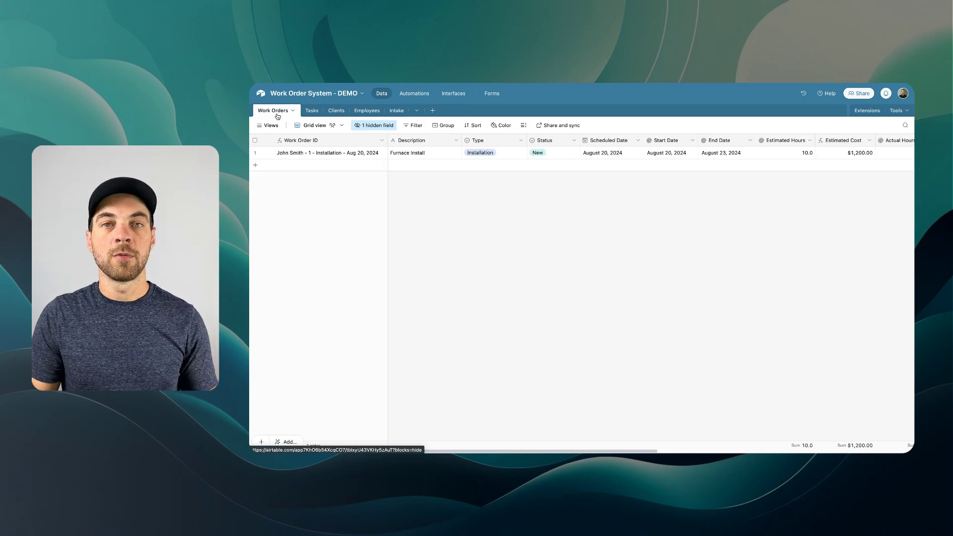
pyautogui.doubleClick(478, 142)
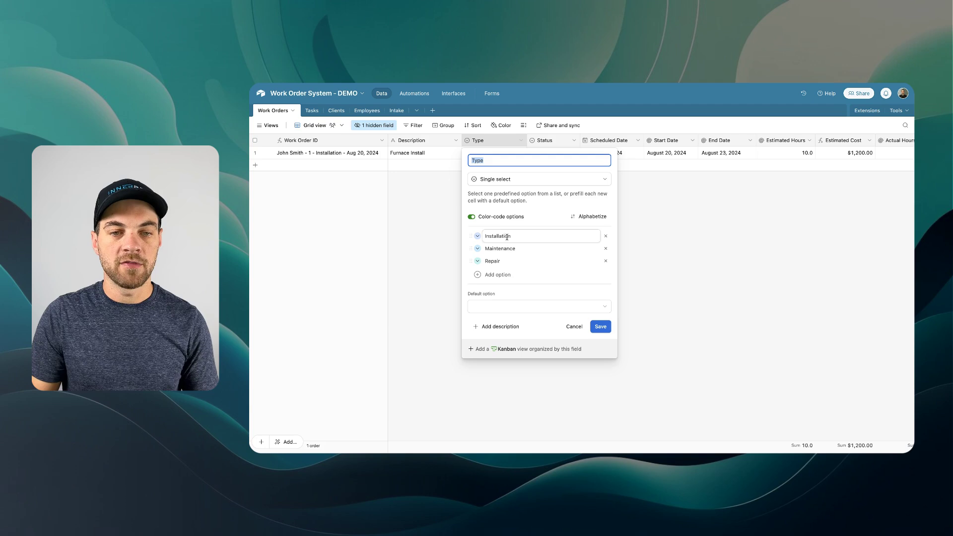
pyautogui.click(574, 327)
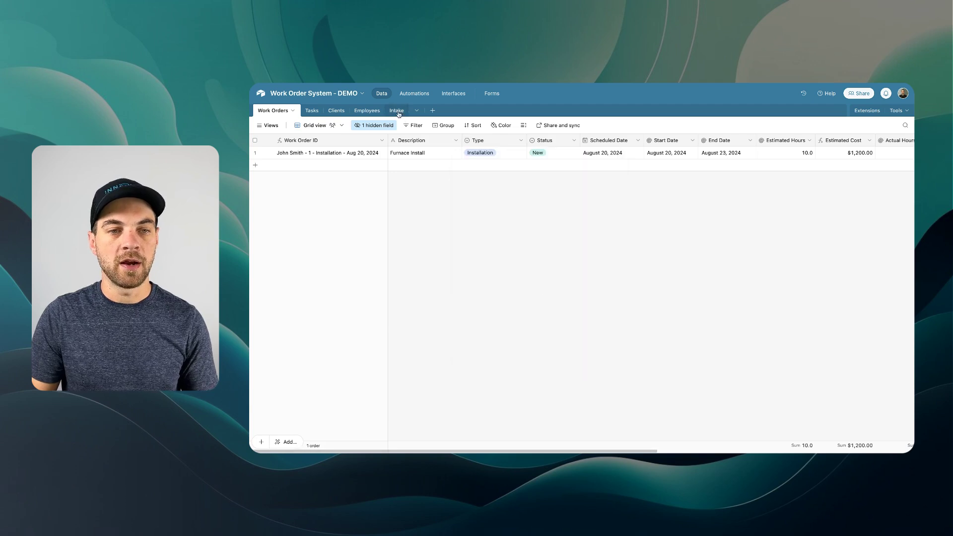
pyautogui.click(396, 111)
# - Add a single-select Type field with options Installation, Maintenance and Repair
pyautogui.click(873, 140)
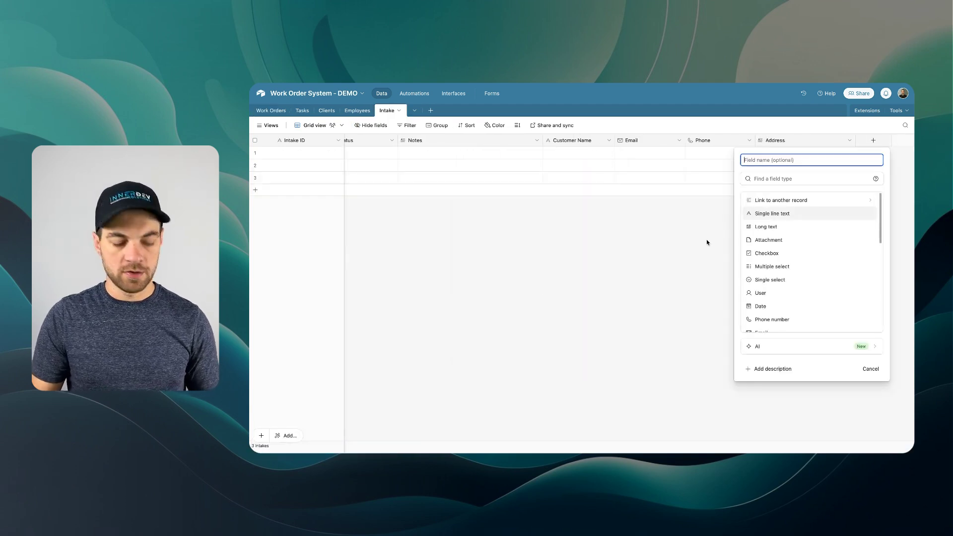
pyautogui.write('Type')
pyautogui.press('Tab')
pyautogui.write('sin')
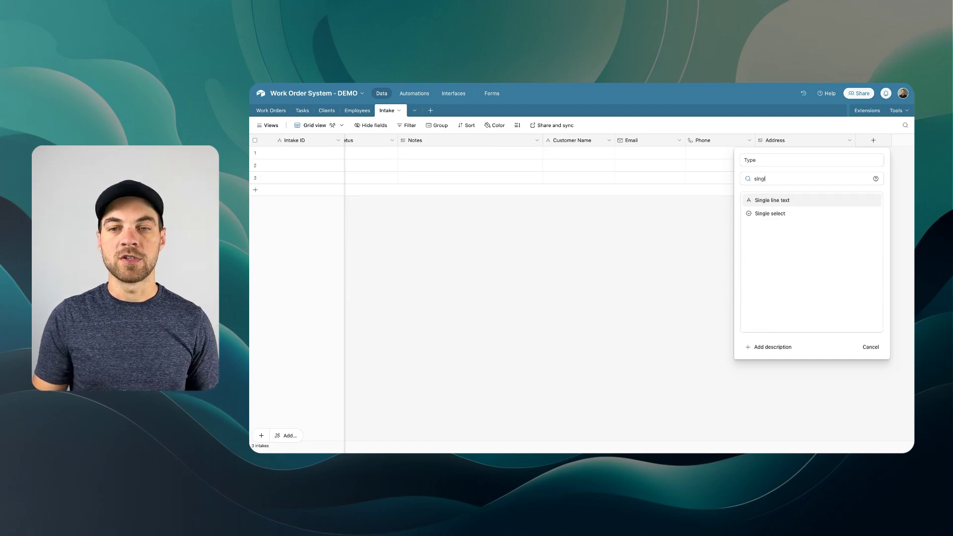
pyautogui.write('gl')
pyautogui.press('Down')
pyautogui.press('Return')
pyautogui.click(773, 250)
pyautogui.write('Installatio')
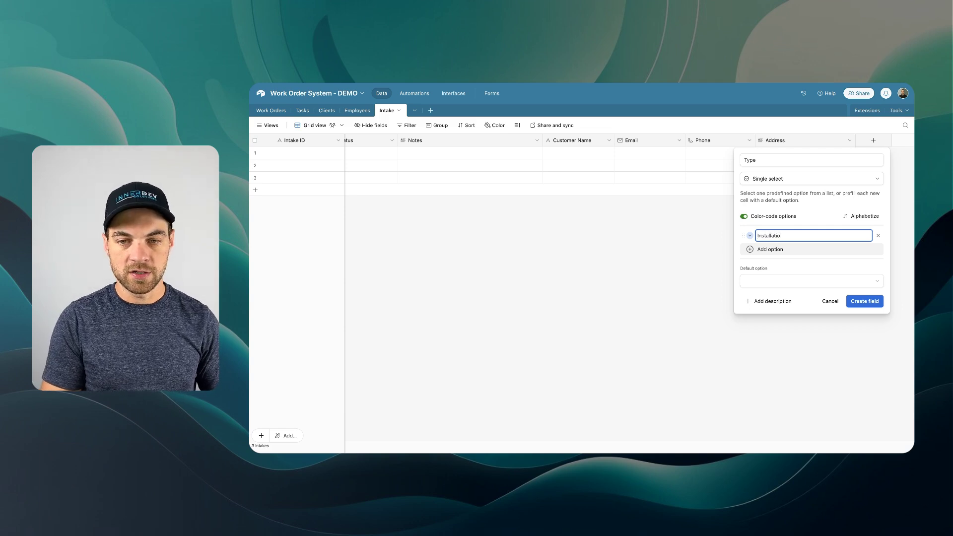
pyautogui.write('n')
pyautogui.press('Return')
pyautogui.write('Maintenance')
pyautogui.press('Return')
pyautogui.write('Repai')
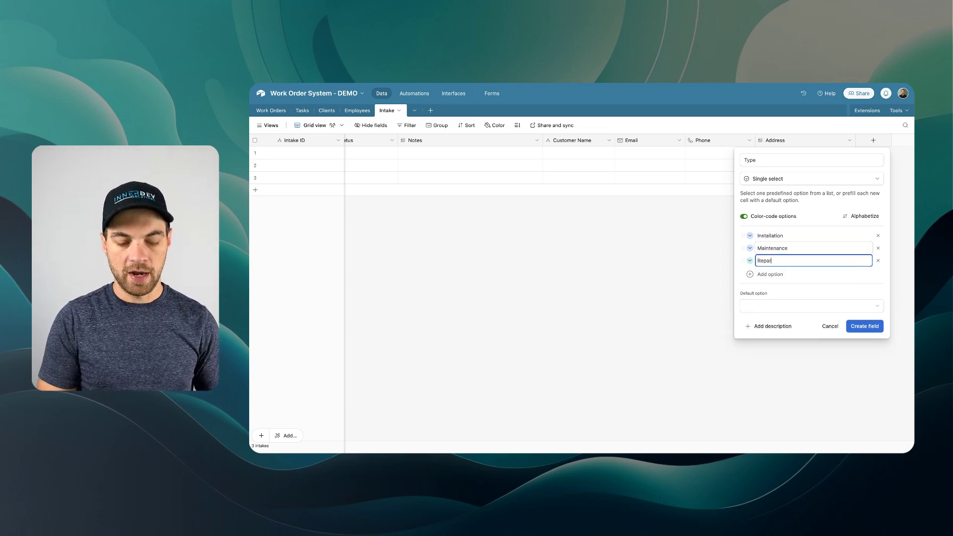
pyautogui.write('r')
pyautogui.click(864, 326)
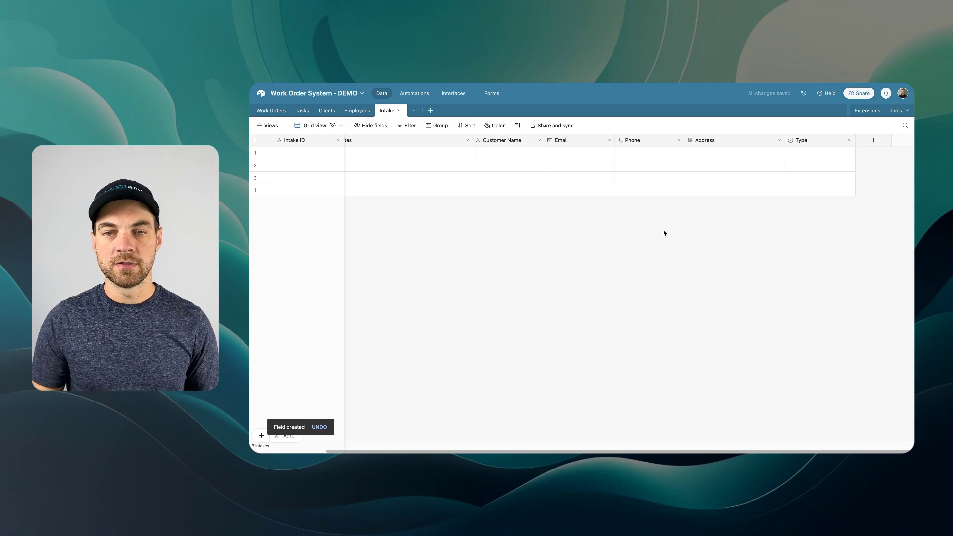
pyautogui.click(869, 143)
# - Add a date field named Preferred Date of Service
pyautogui.write('date')
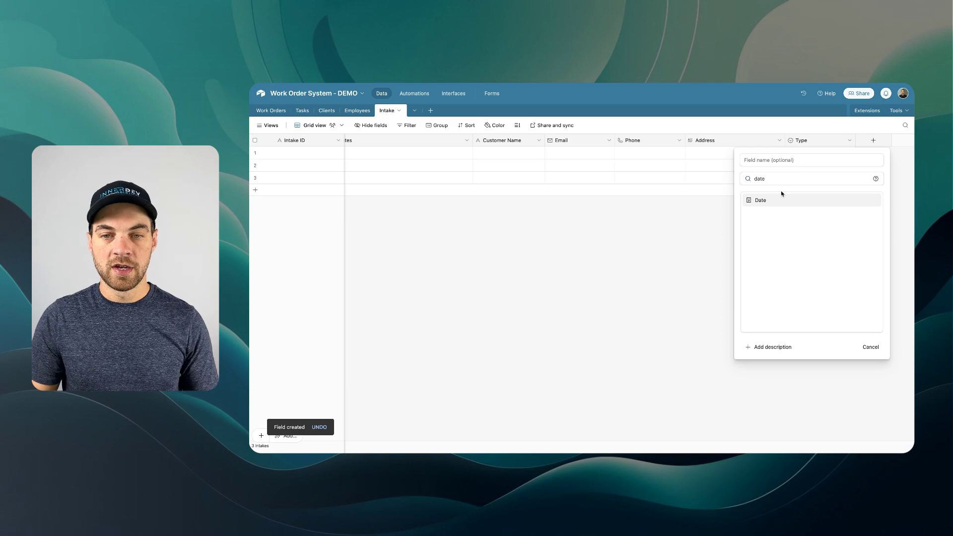
pyautogui.click(776, 200)
pyautogui.click(772, 159)
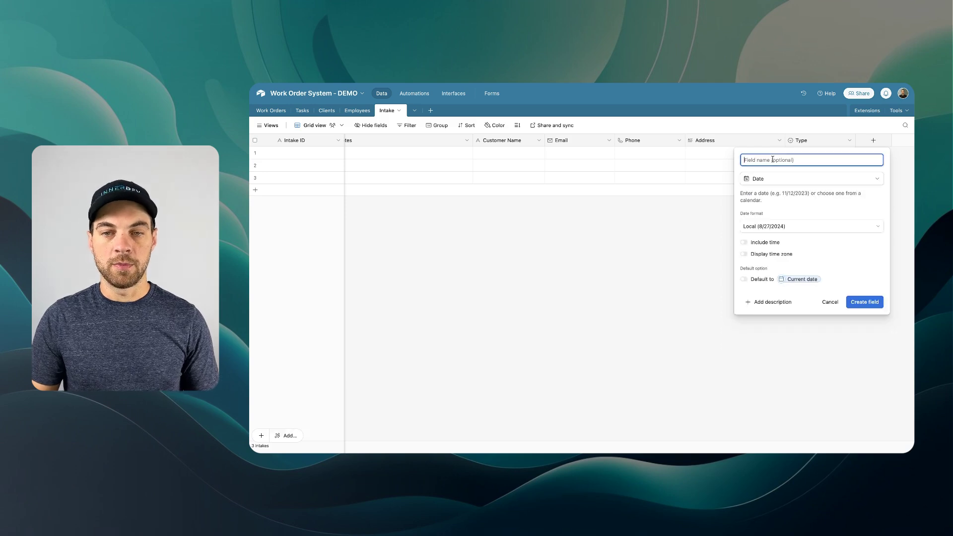
pyautogui.write('Preferred Date of Serv')
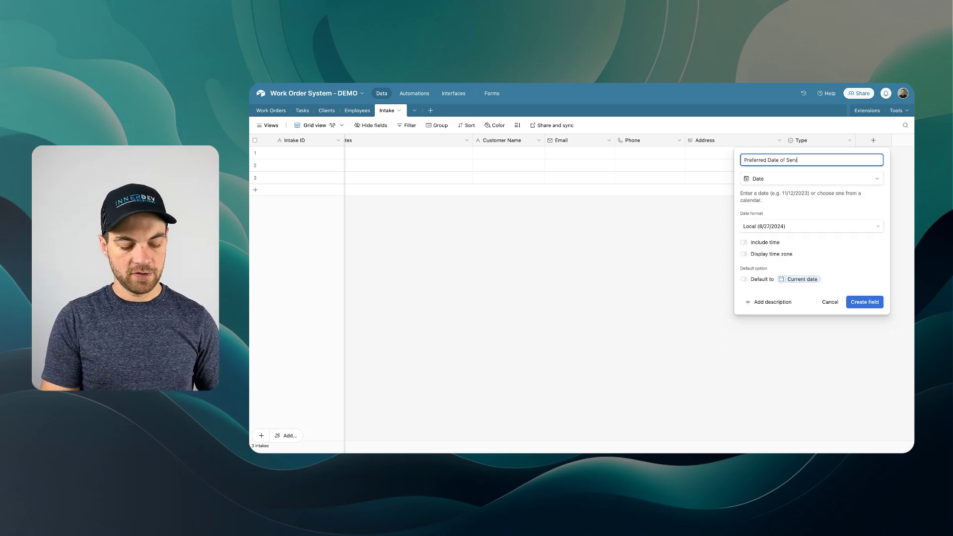
pyautogui.write('ice')
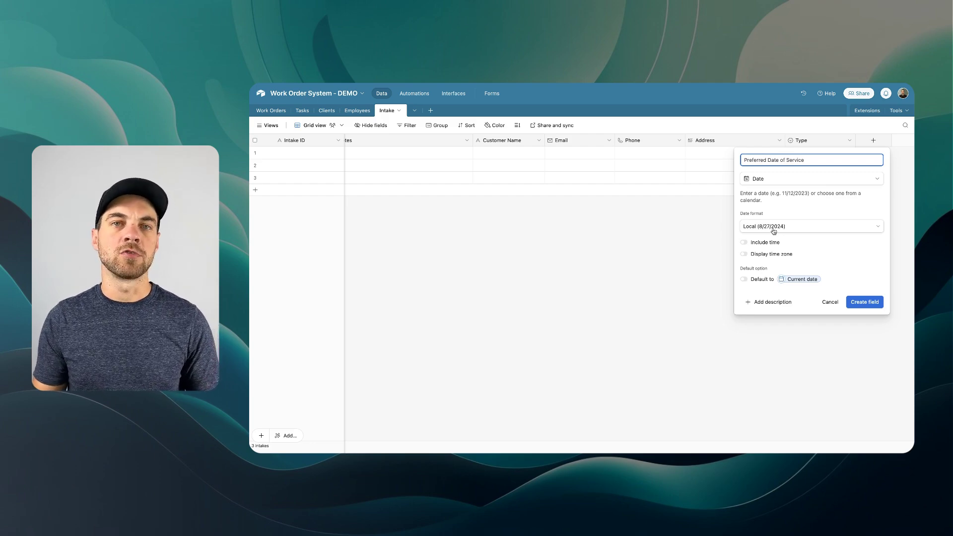
pyautogui.click(773, 231)
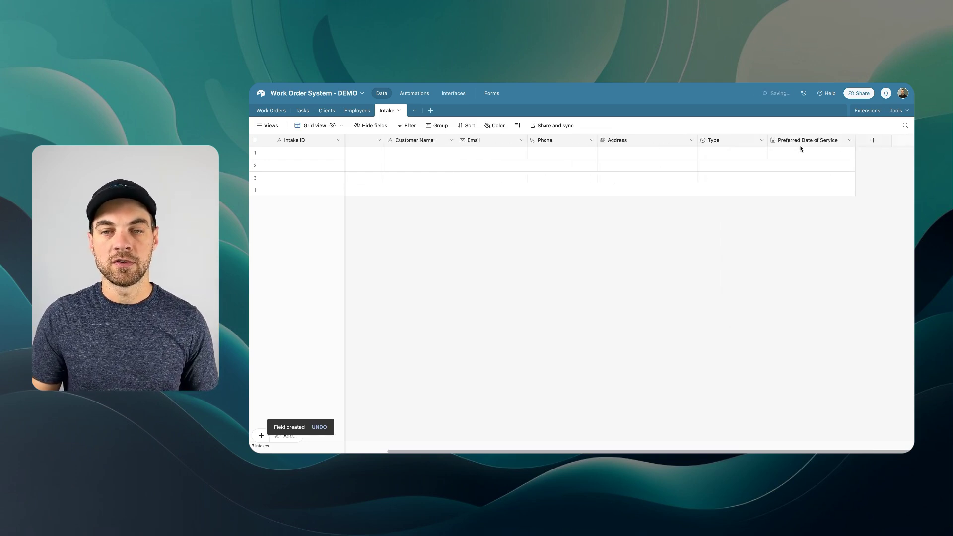
# - Give Preferred Date of Service the description 'Used if Type is Maintenance'
pyautogui.rightClick(800, 146)
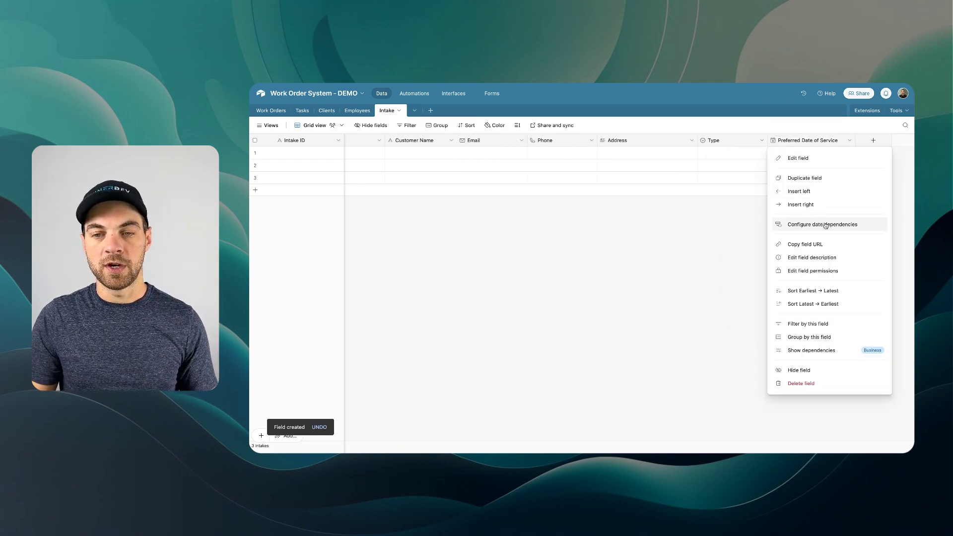
pyautogui.click(812, 258)
pyautogui.write('Used if Type is Maintenance')
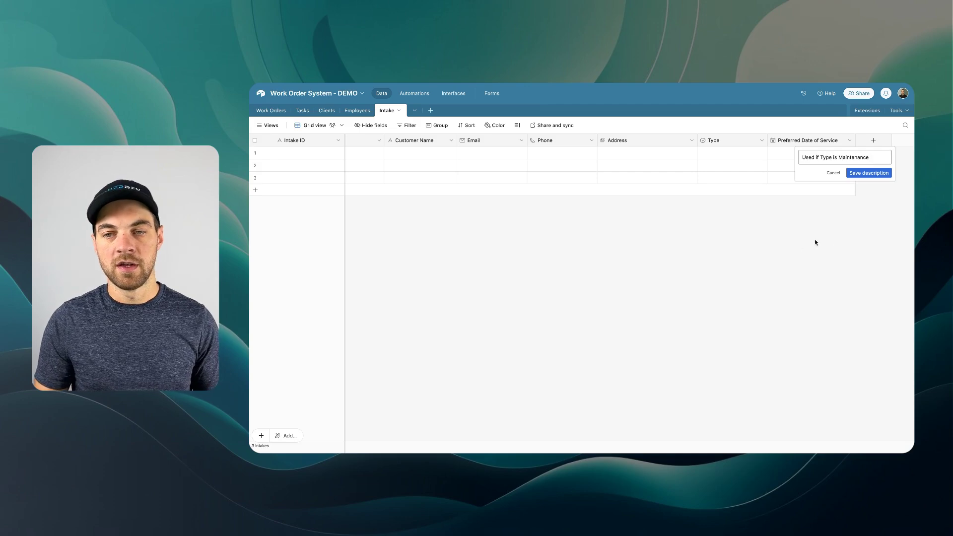
pyautogui.click(868, 173)
pyautogui.click(873, 140)
# - Create a checkbox field named Urgent? after Preferred Date of Service
pyautogui.write('check')
pyautogui.press('Return')
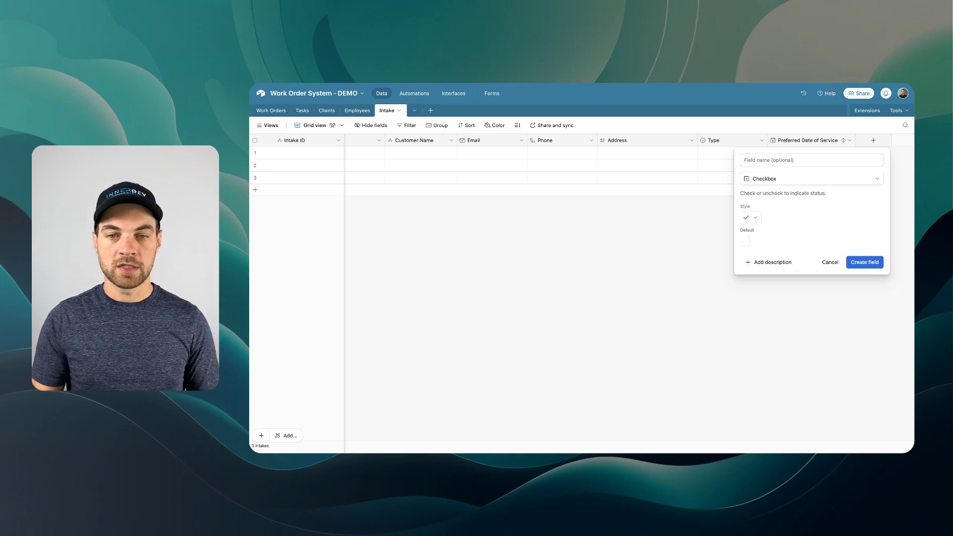
pyautogui.click(783, 160)
pyautogui.write('Urgent?')
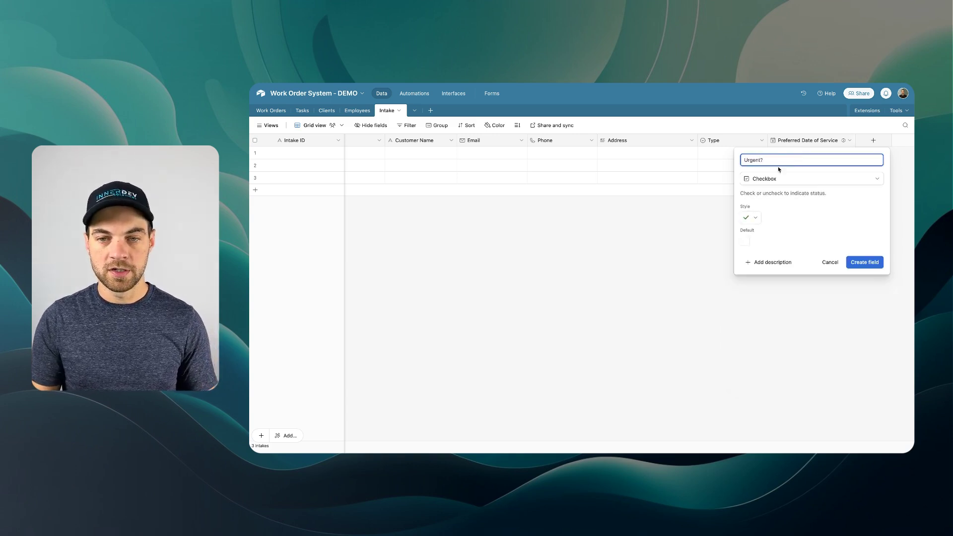
pyautogui.press('Return')
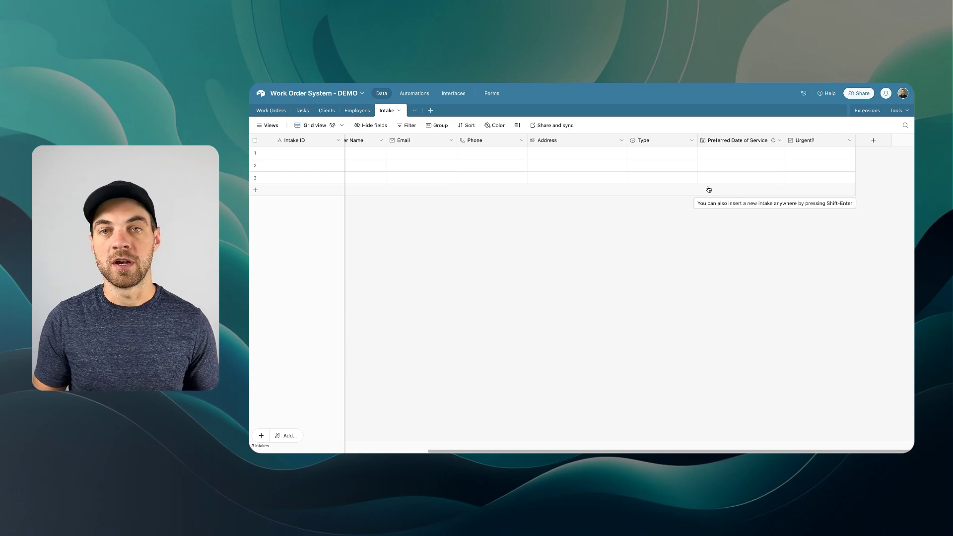
pyautogui.hscroll(5, 450, 209)
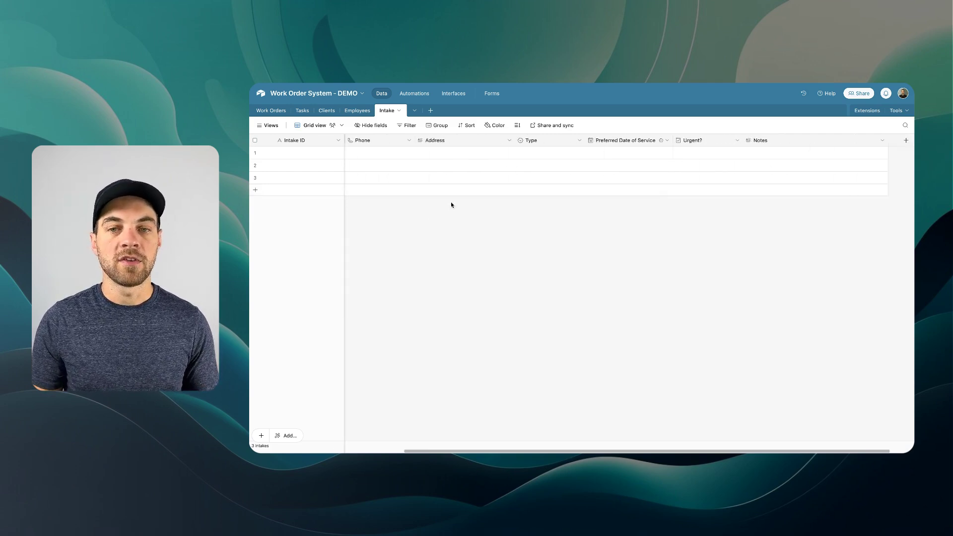
# - Add an autonumber field named ID
pyautogui.click(874, 142)
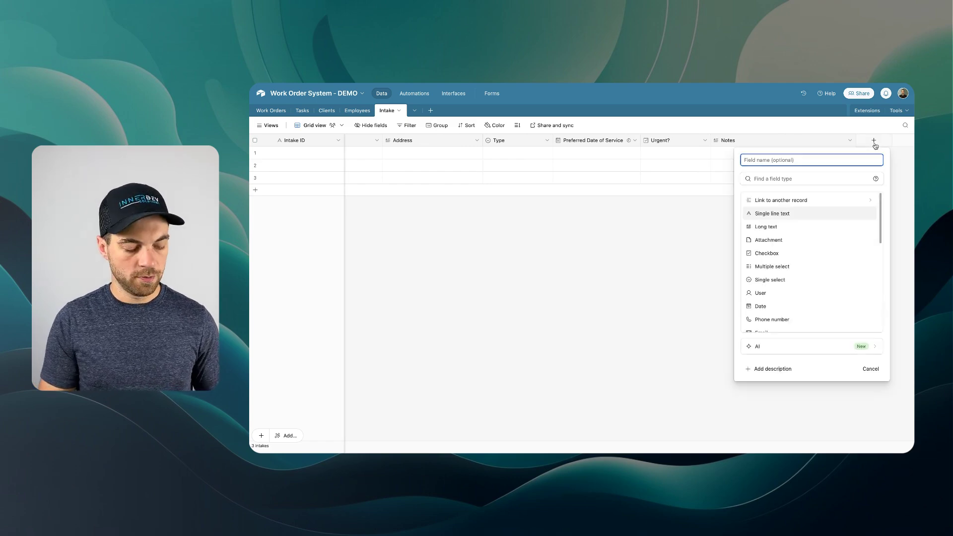
pyautogui.press('Tab')
pyautogui.write('auto')
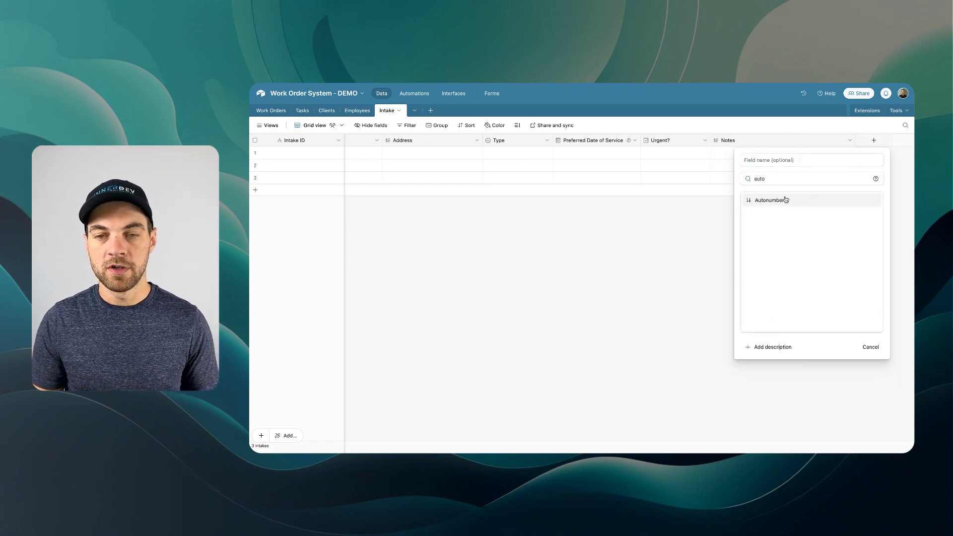
pyautogui.click(786, 200)
pyautogui.click(868, 226)
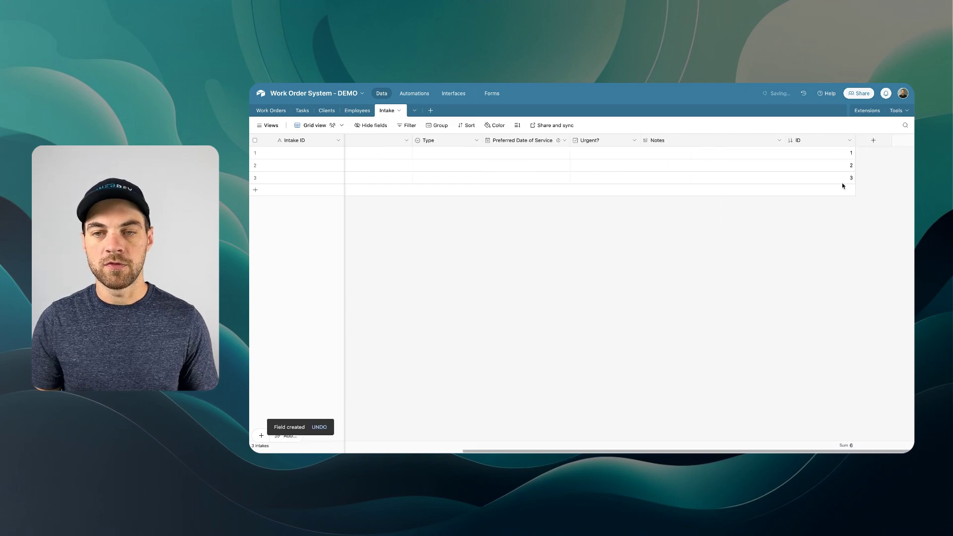
pyautogui.hscroll(-10, 617, 170)
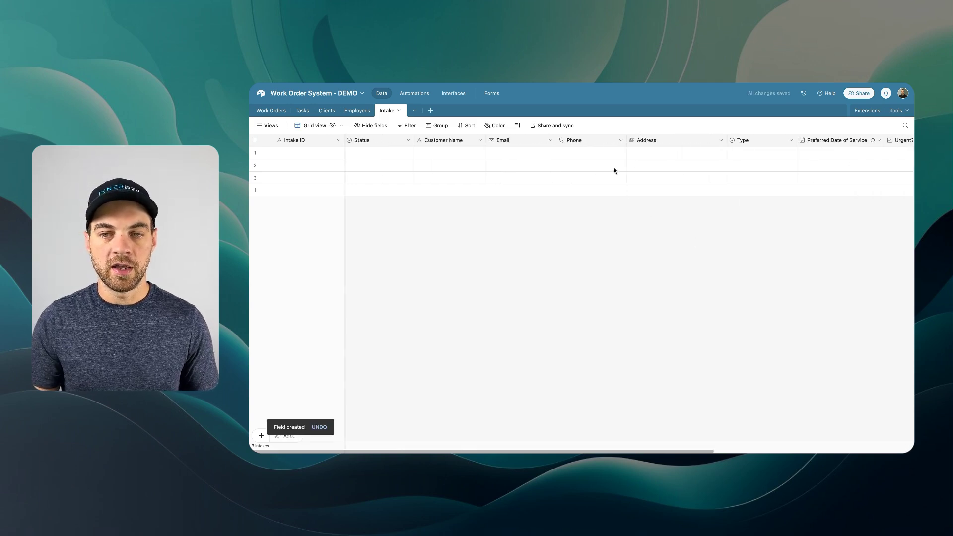
# - Make Intake ID the formula CONCATENATE({Customer Name}, " - ", Status, " - ", ID), then select all records
pyautogui.doubleClick(290, 141)
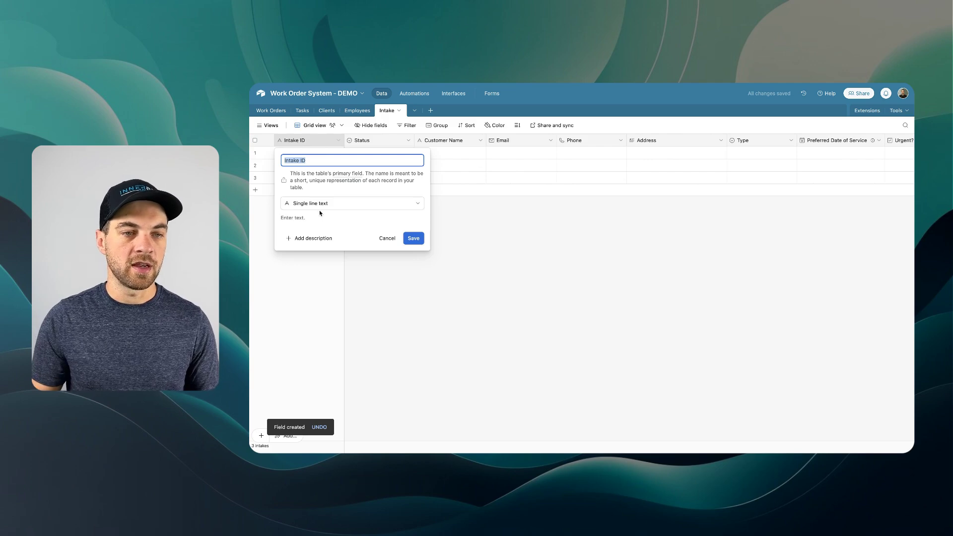
pyautogui.click(319, 204)
pyautogui.write('form')
pyautogui.click(308, 224)
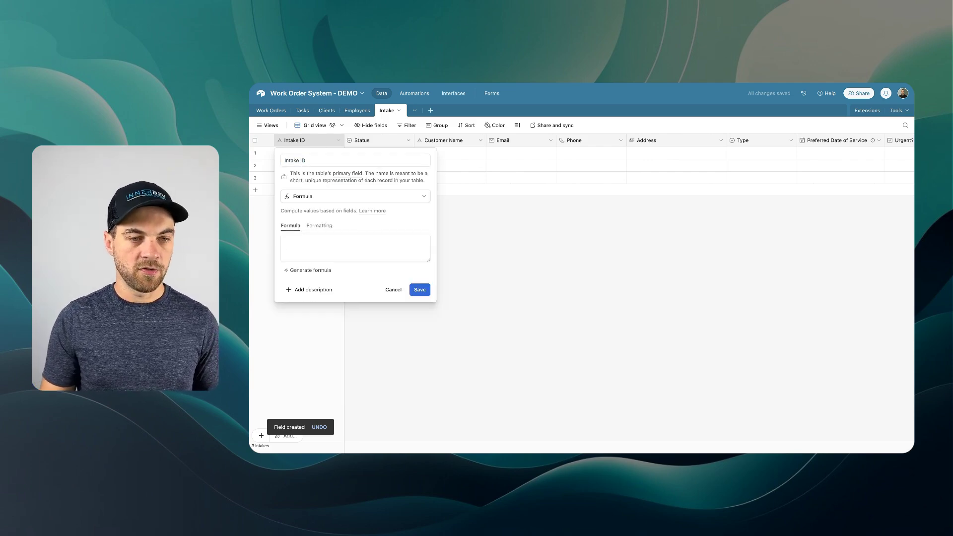
pyautogui.click(314, 250)
pyautogui.write('conc')
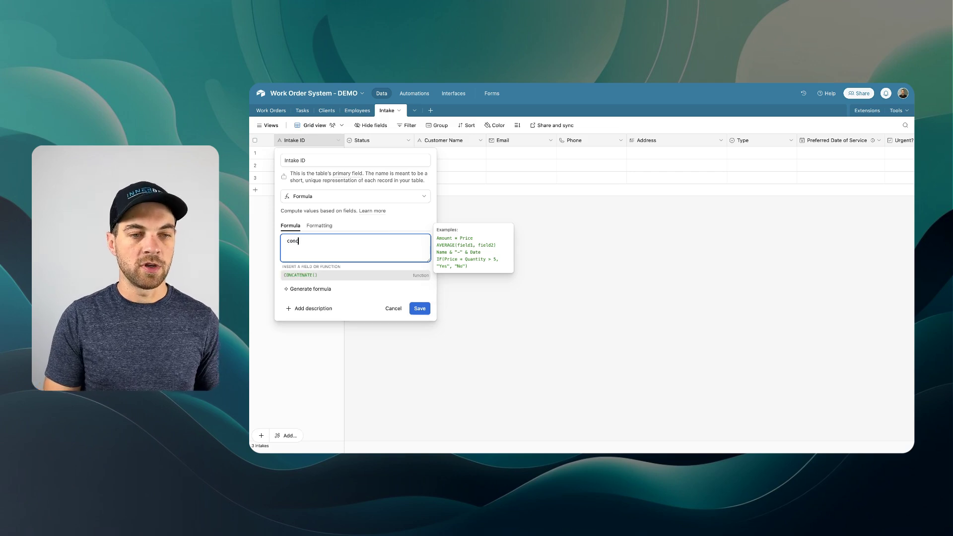
pyautogui.press('Tab')
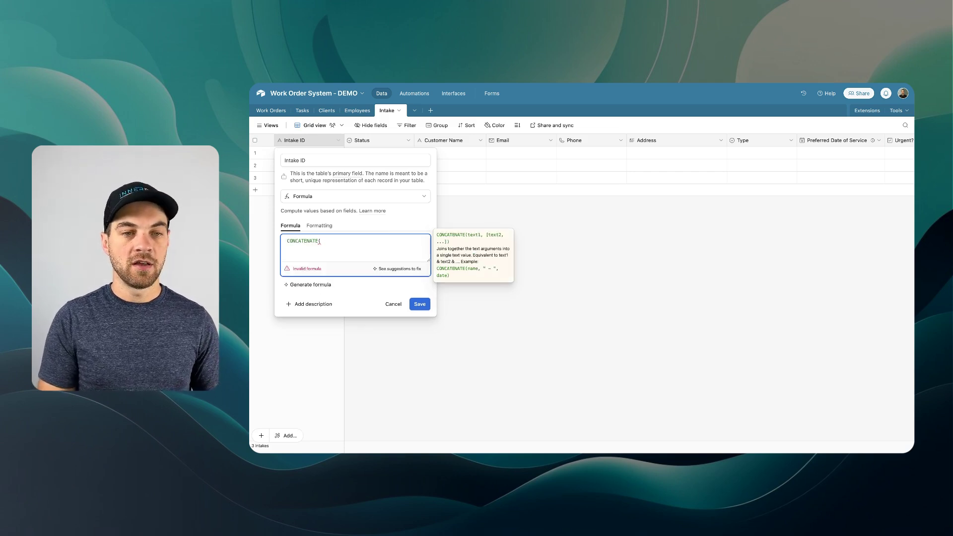
pyautogui.write('{cust')
pyautogui.press('Tab')
pyautogui.write(', " - ", stat')
pyautogui.press('Tab')
pyautogui.write(', ')
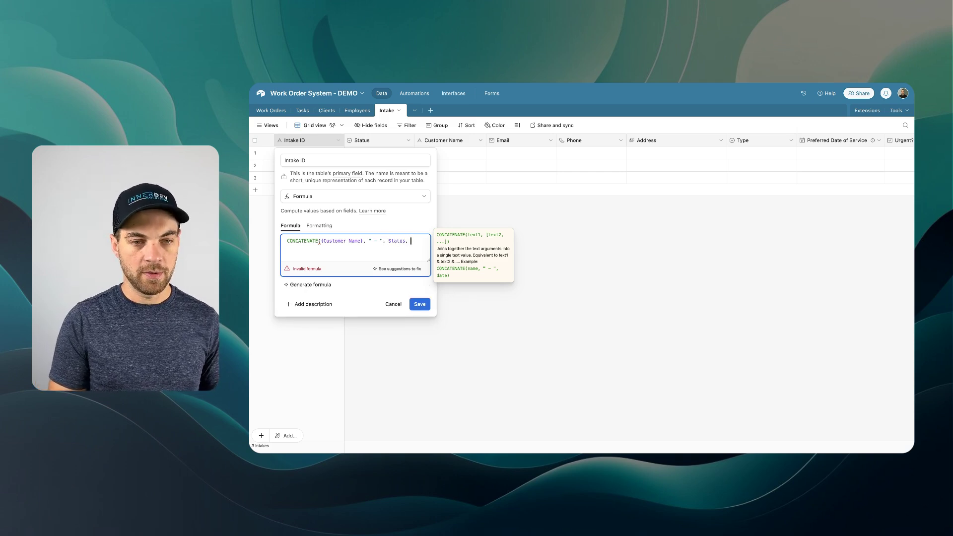
pyautogui.write('" - "')
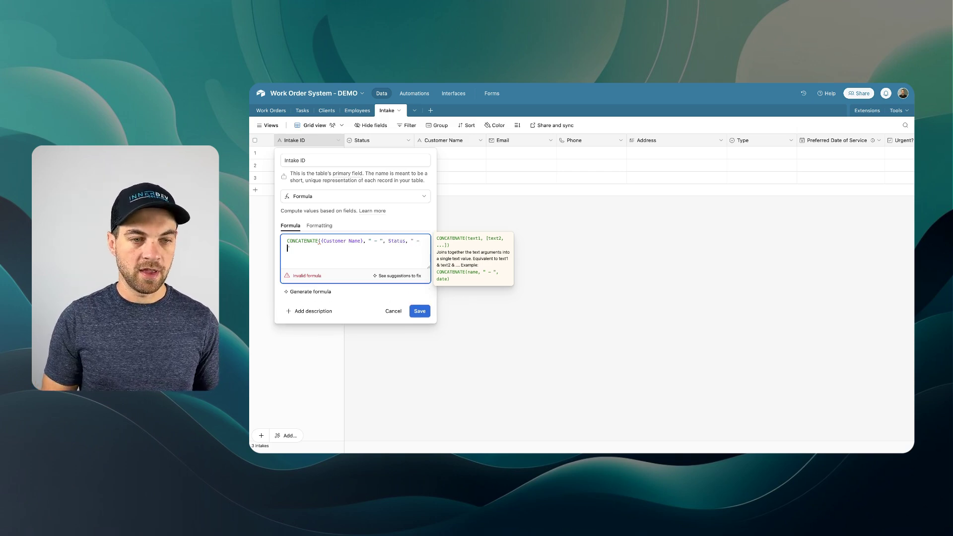
pyautogui.write(', ID')
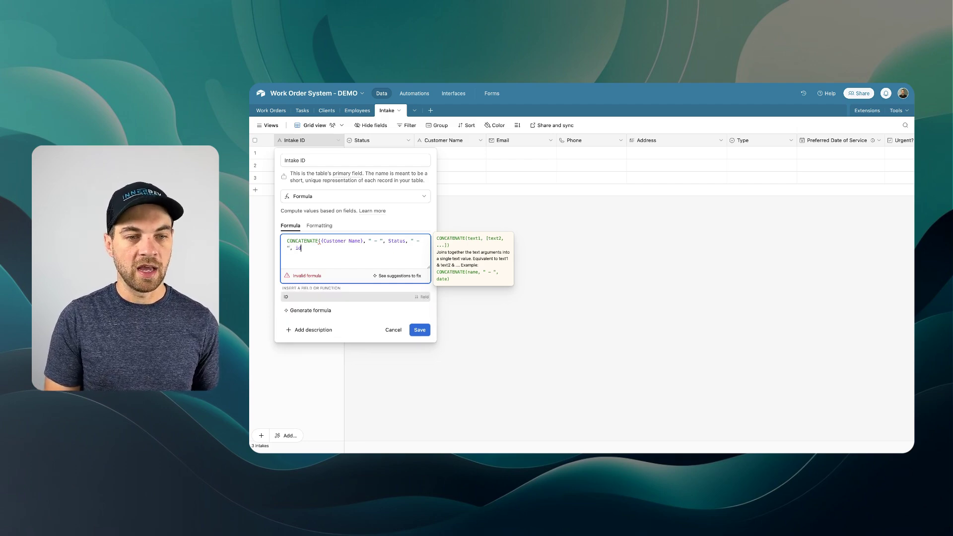
pyautogui.write(')')
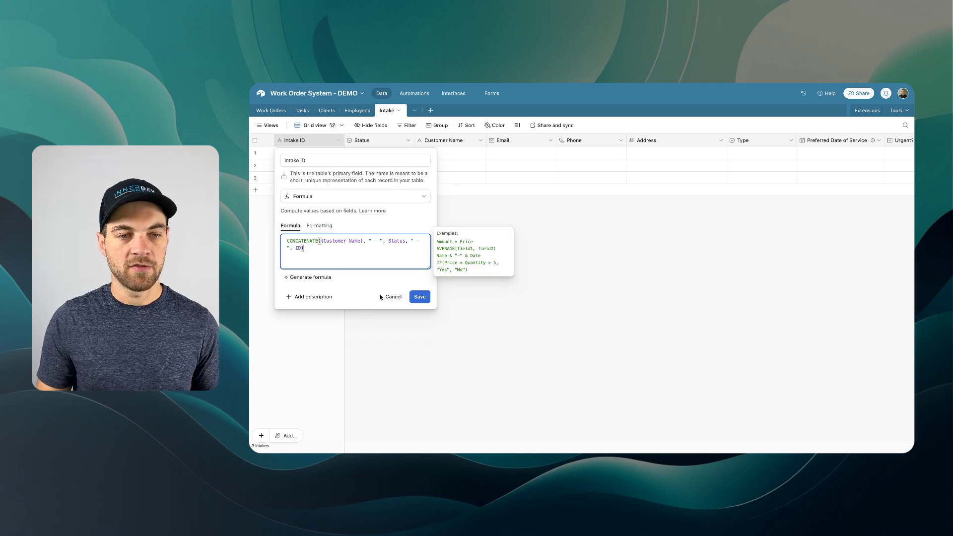
pyautogui.click(425, 301)
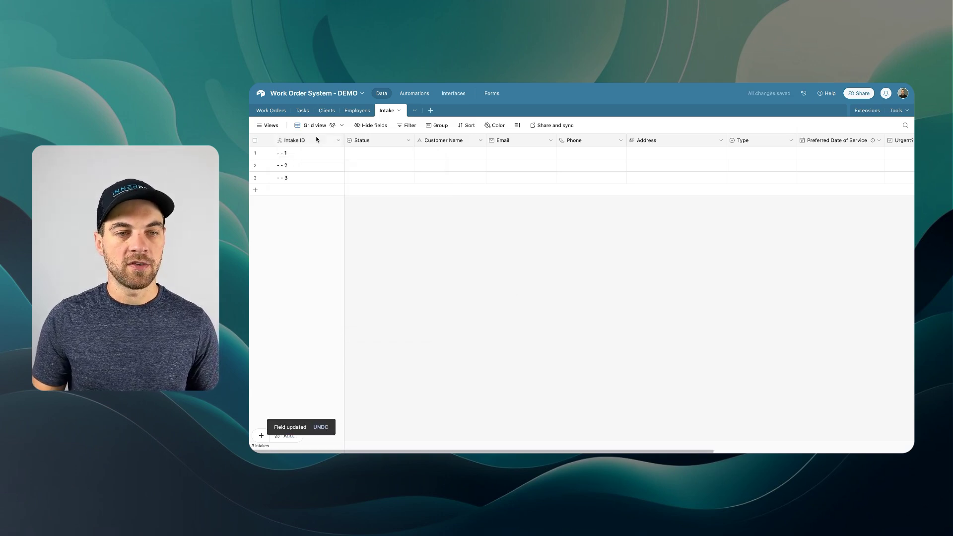
pyautogui.click(255, 141)
pyautogui.rightClick(298, 164)
# - Delete the three empty records and start a Light-themed Fillout form connected to Airtable
pyautogui.click(332, 195)
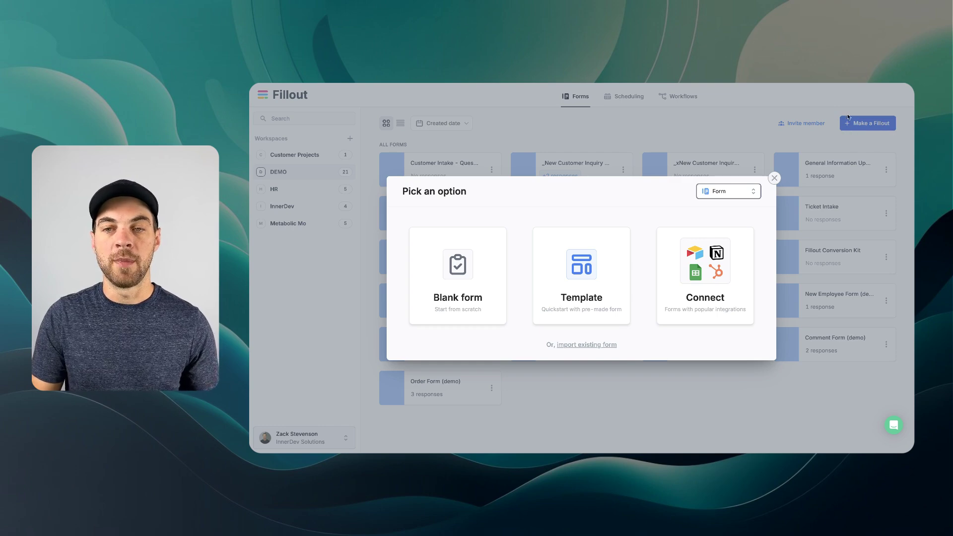
pyautogui.click(701, 263)
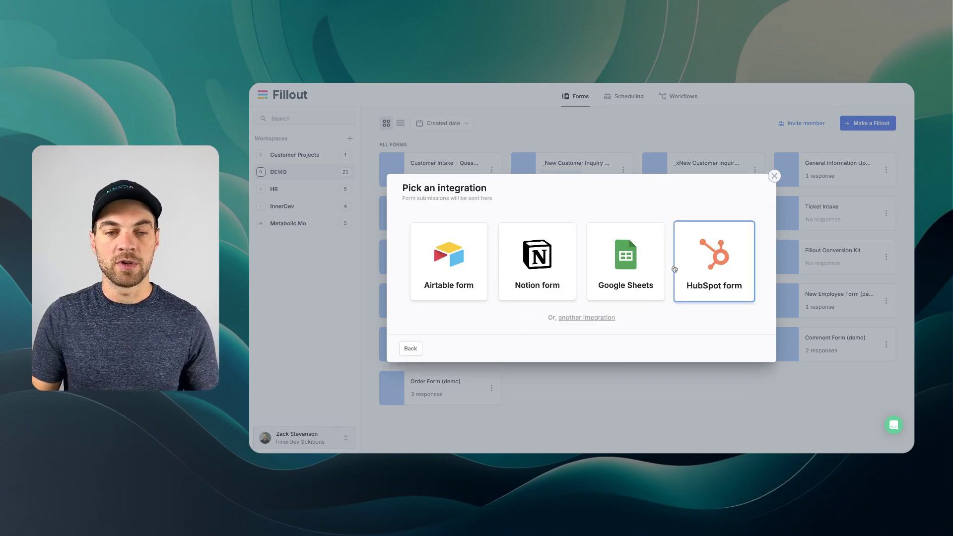
pyautogui.click(471, 251)
pyautogui.click(463, 190)
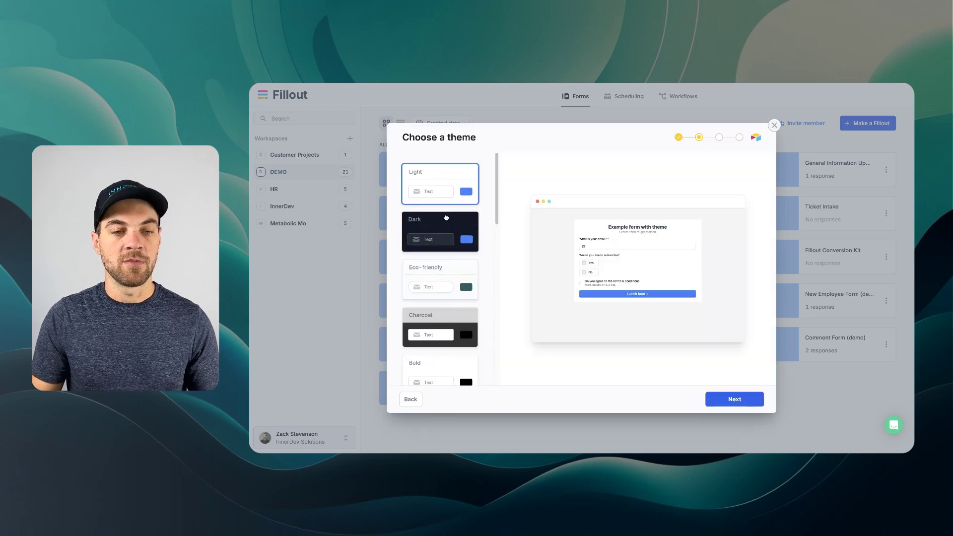
# - Link the form to the Intake table using the existing Airtable account and create it
pyautogui.scroll(-4, 446, 217)
pyautogui.scroll(-2, 445, 216)
pyautogui.scroll(6, 447, 318)
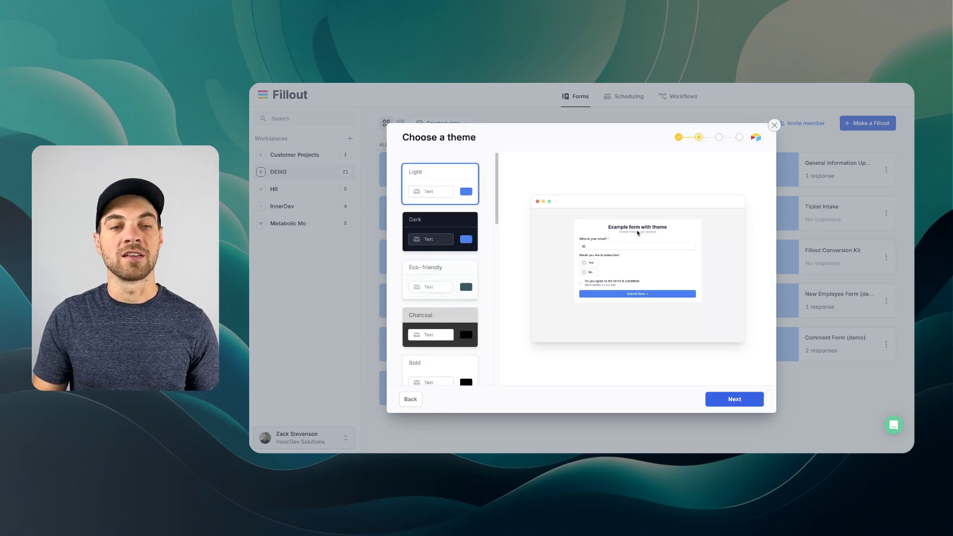
pyautogui.click(737, 397)
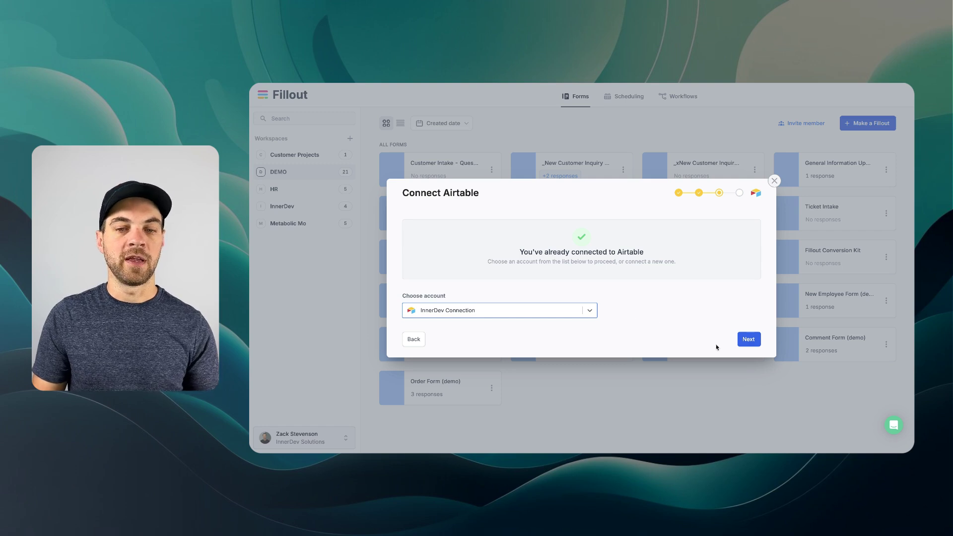
pyautogui.click(748, 339)
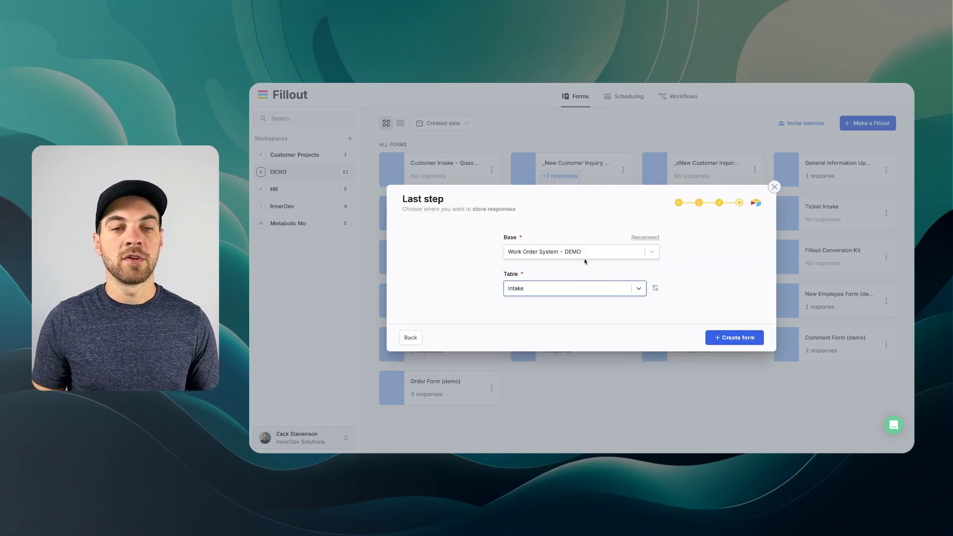
pyautogui.click(725, 339)
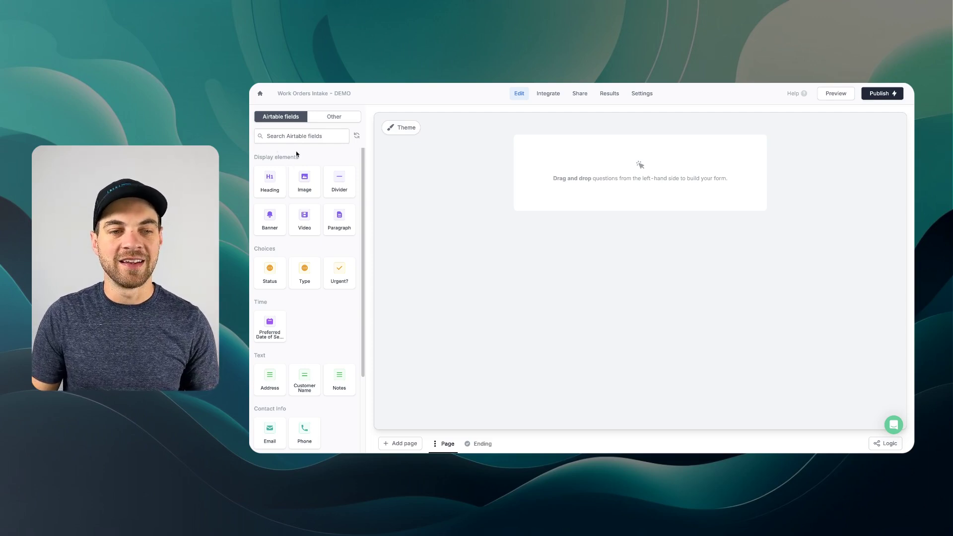
# - Scroll through the new form editor to review the available Intake fields
pyautogui.scroll(-3, 298, 163)
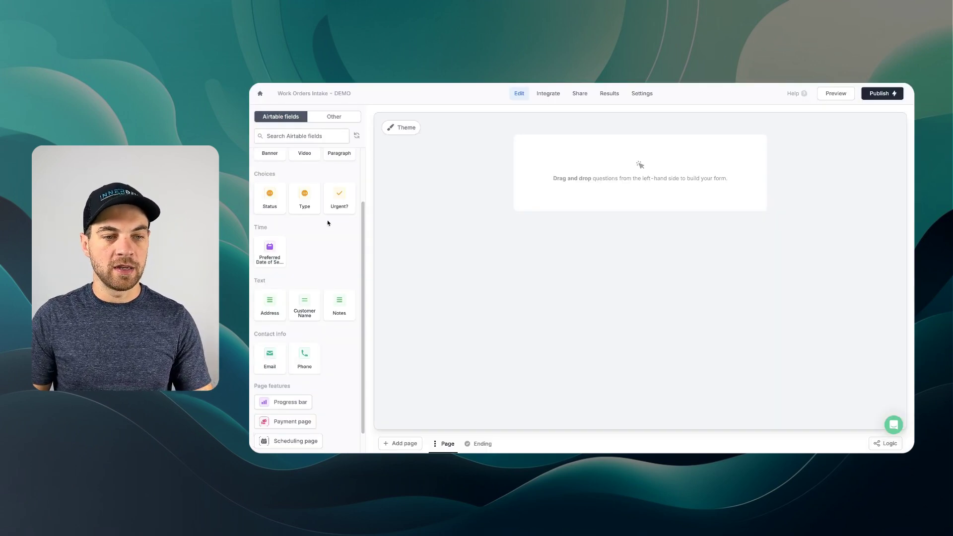
pyautogui.scroll(-1, 325, 229)
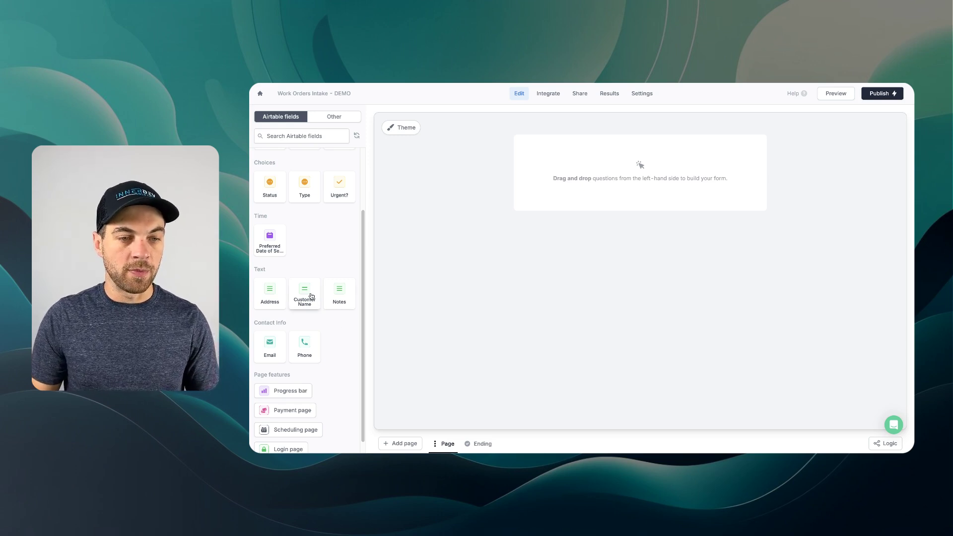
# - Add Customer Name, Email, Phone beside Email, and Address questions to the form
pyautogui.moveTo(305, 294); pyautogui.dragTo(397, 298)
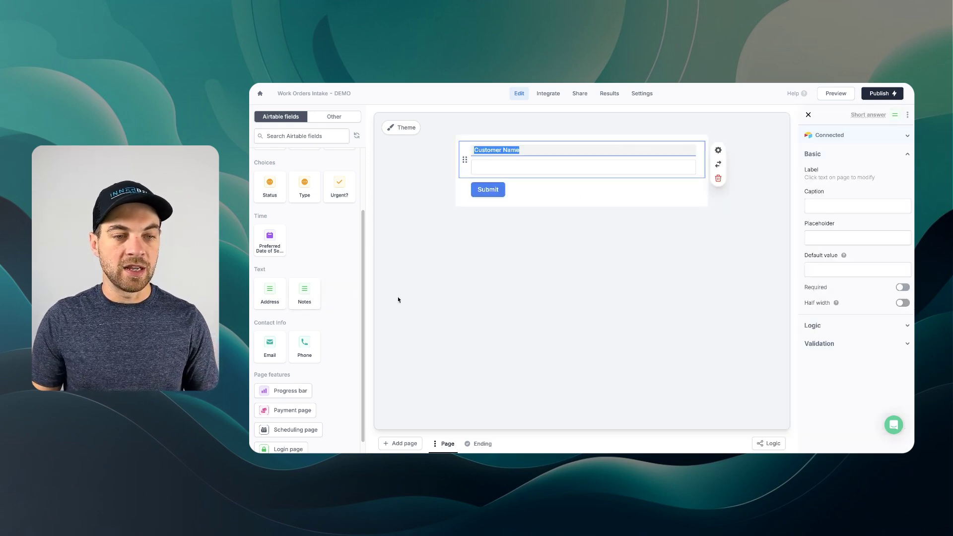
pyautogui.click(266, 347)
pyautogui.click(271, 346)
pyautogui.moveTo(465, 227); pyautogui.dragTo(596, 193)
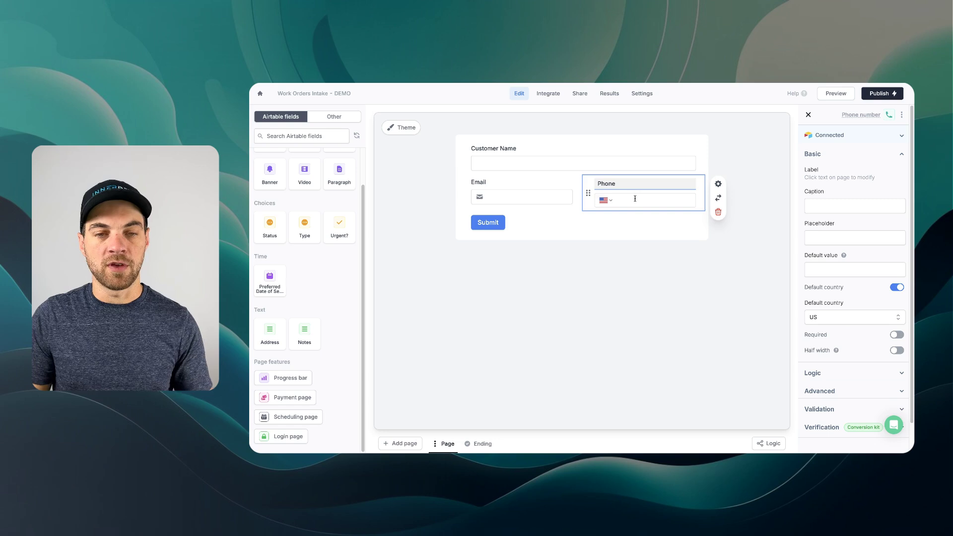
pyautogui.click(272, 336)
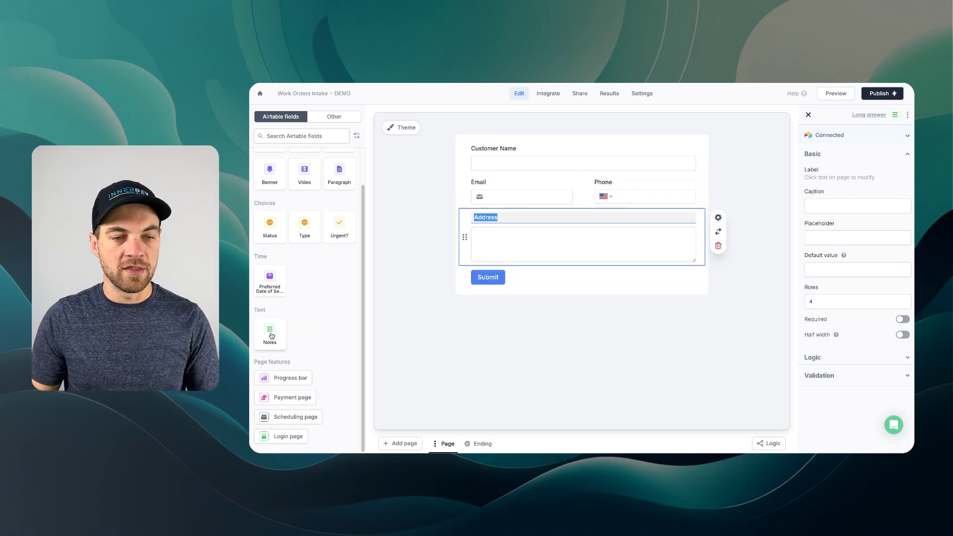
# - Add Type, Preferred Date of Service, Urgent? and Notes questions, placing Urgent? beside Type
pyautogui.click(307, 236)
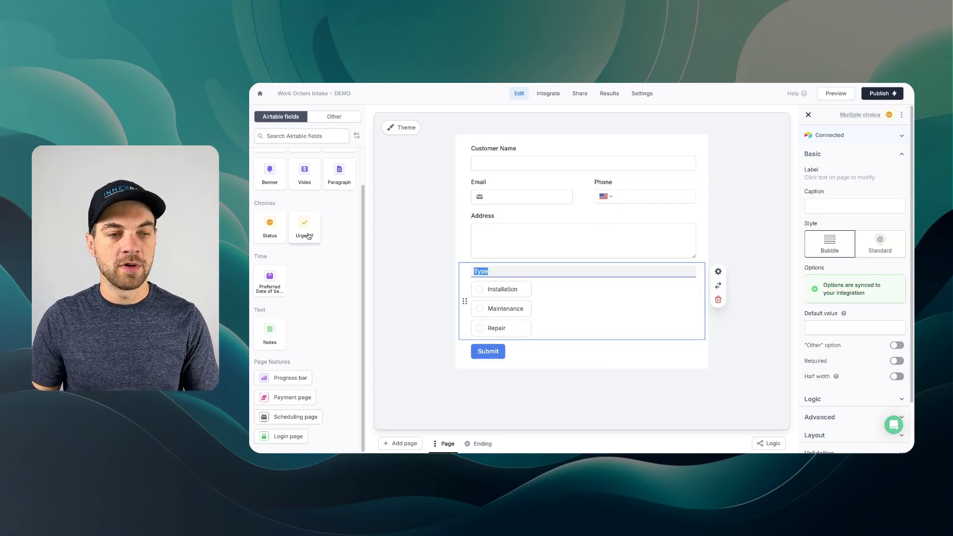
pyautogui.click(271, 286)
pyautogui.click(304, 275)
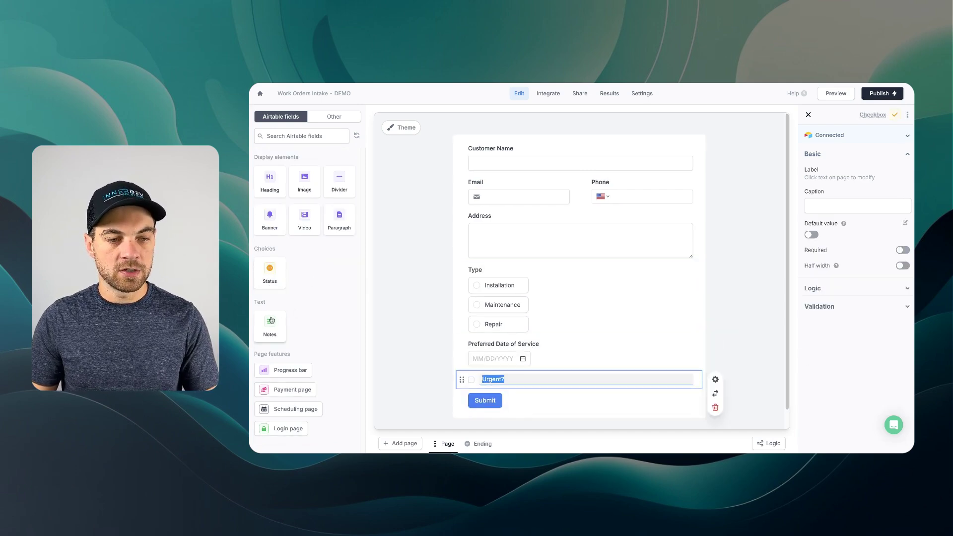
pyautogui.click(269, 320)
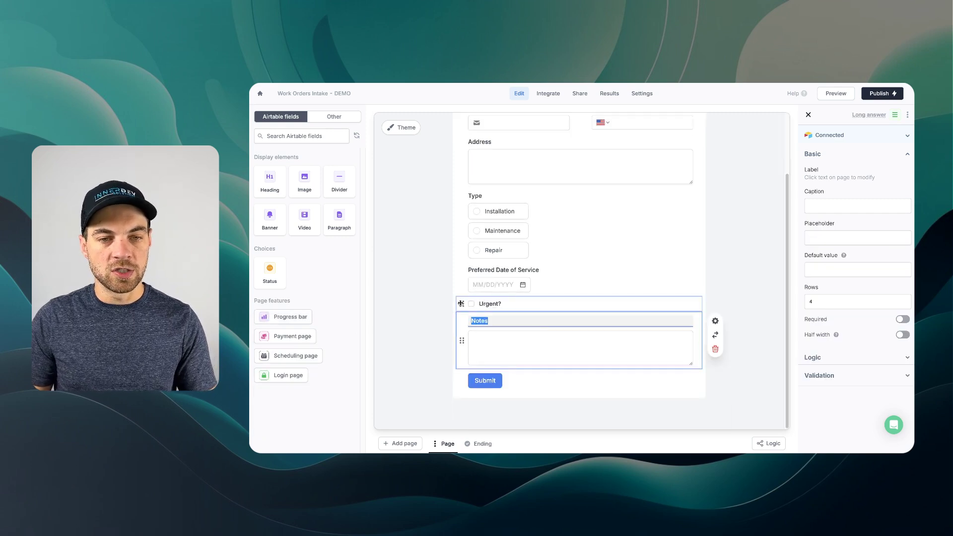
pyautogui.moveTo(460, 303); pyautogui.dragTo(663, 218)
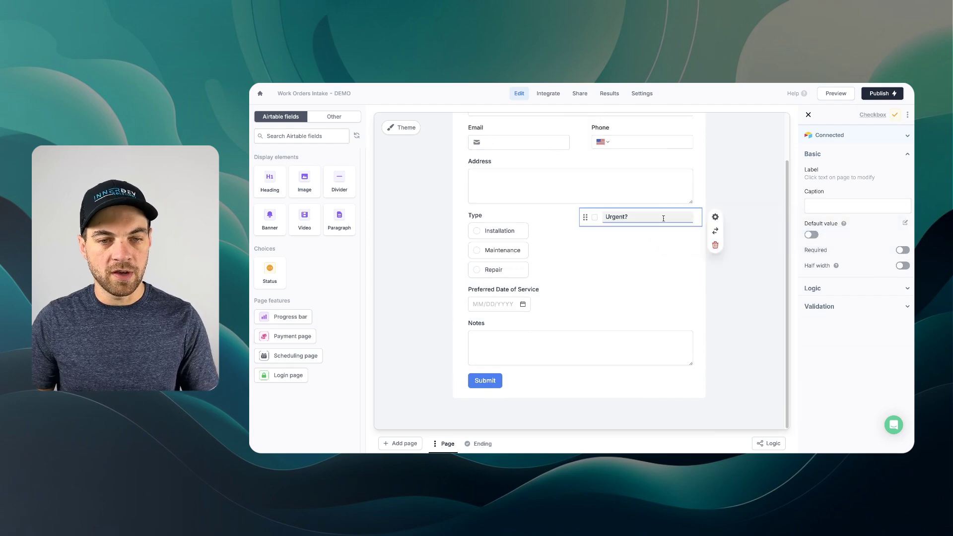
pyautogui.click(549, 240)
pyautogui.scroll(-1, 885, 346)
# - Set the Type question's layout to Wrap so its choices flow across a row
pyautogui.click(822, 386)
pyautogui.scroll(-1, 824, 377)
pyautogui.click(839, 371)
pyautogui.click(835, 389)
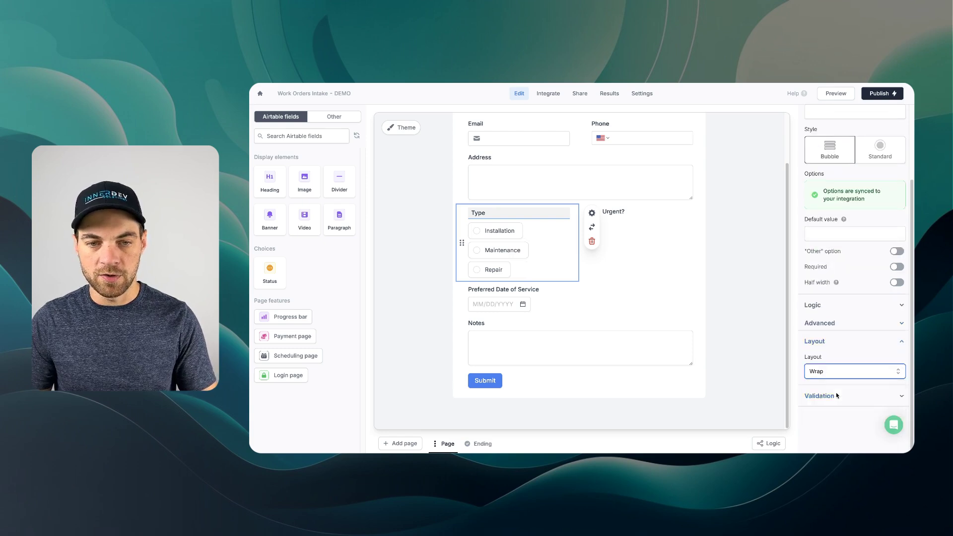
pyautogui.press('Escape')
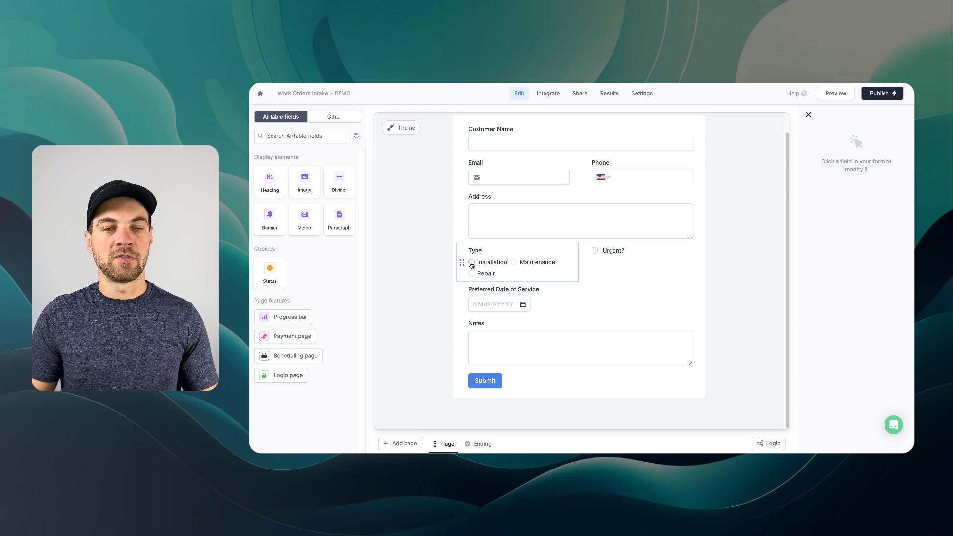
# - Change the Urgent? question's field type from checkbox to Switch
pyautogui.click(632, 252)
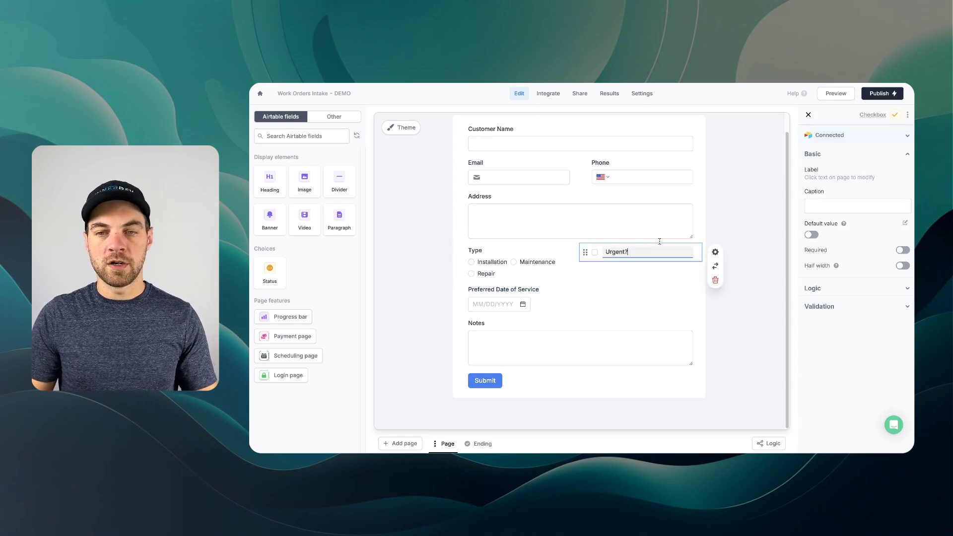
pyautogui.click(897, 138)
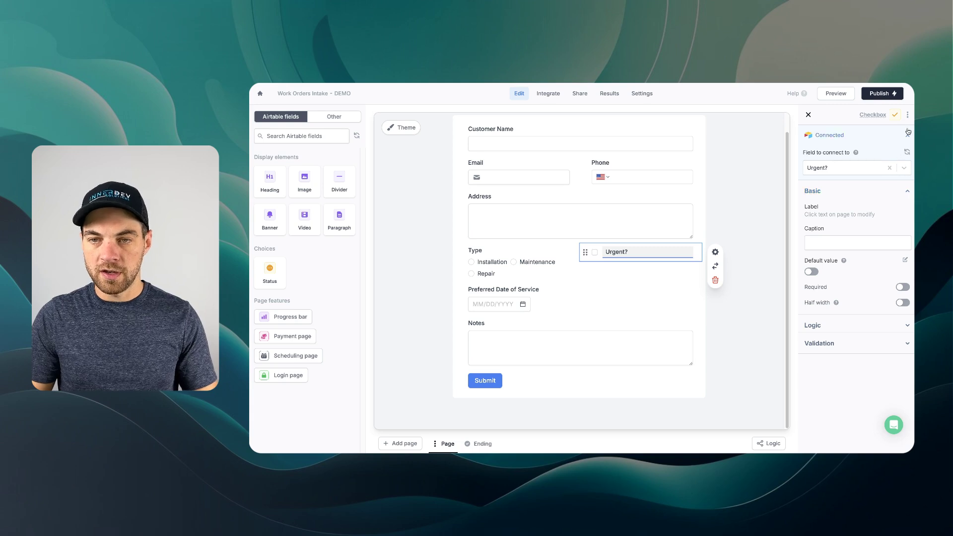
pyautogui.click(907, 115)
pyautogui.click(883, 139)
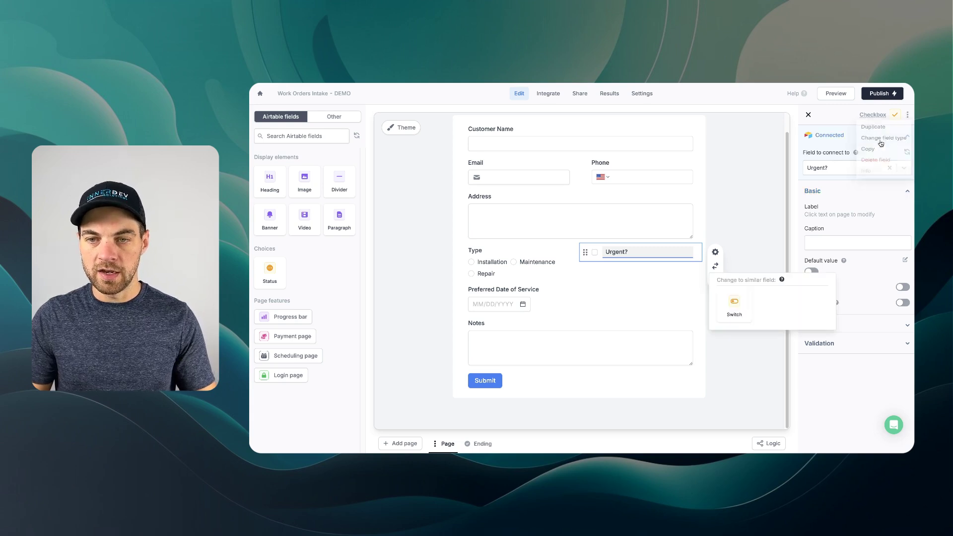
pyautogui.click(735, 310)
pyautogui.click(515, 290)
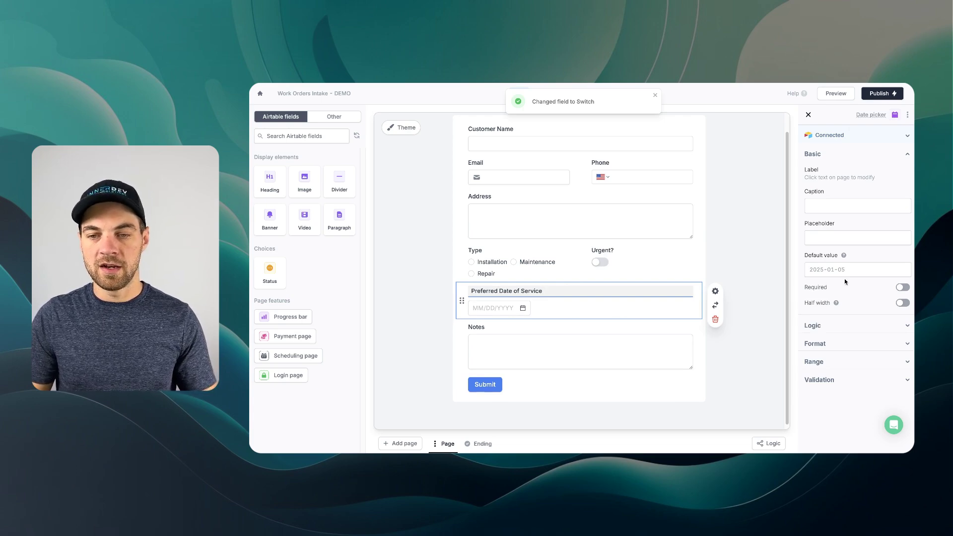
# - Show Preferred Date of Service only when Type equals Maintenance
pyautogui.click(820, 326)
pyautogui.scroll(-1, 824, 331)
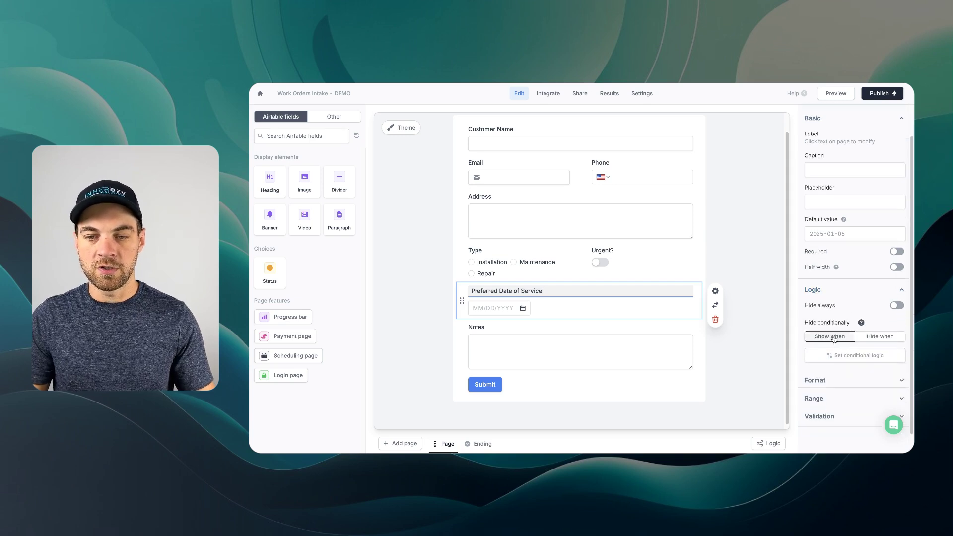
pyautogui.click(838, 355)
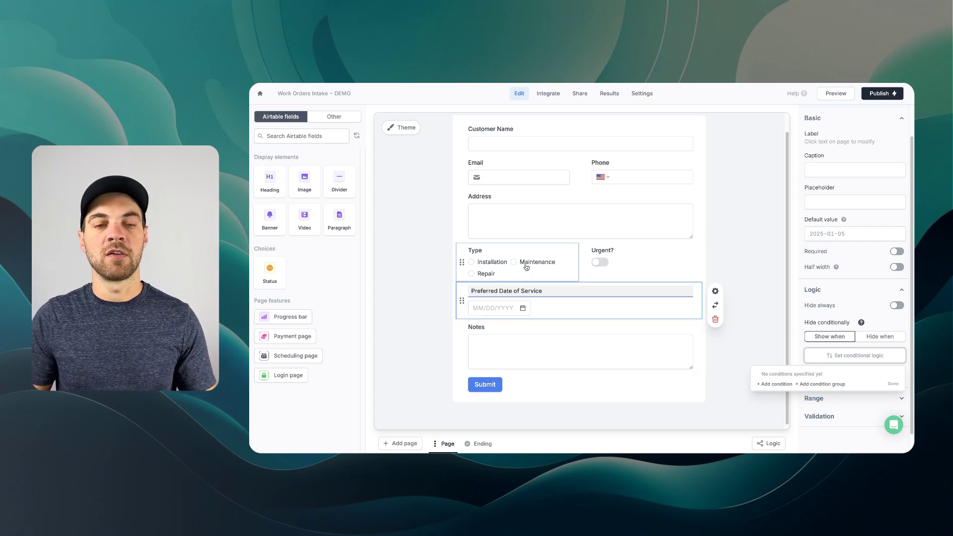
pyautogui.click(777, 385)
pyautogui.click(736, 380)
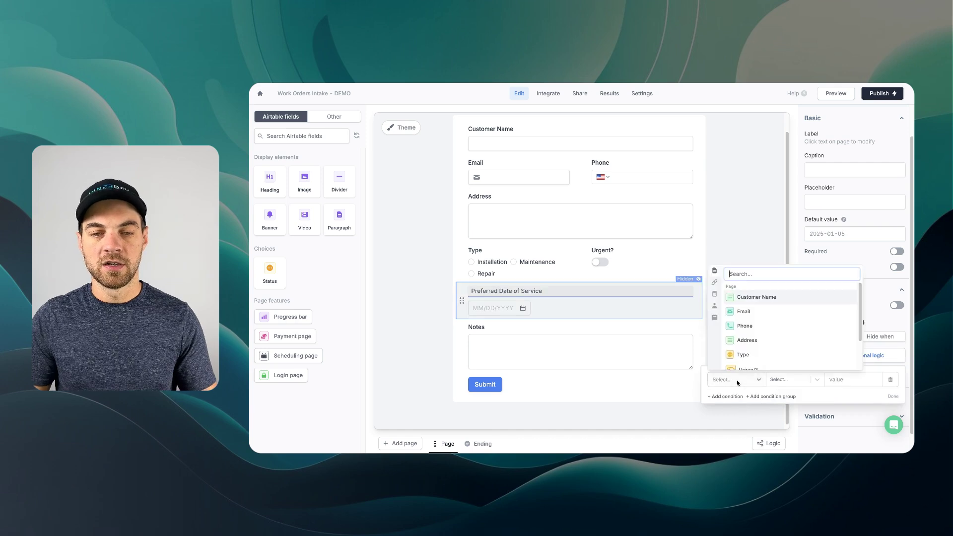
pyautogui.click(744, 354)
pyautogui.click(831, 381)
pyautogui.click(845, 413)
pyautogui.click(892, 397)
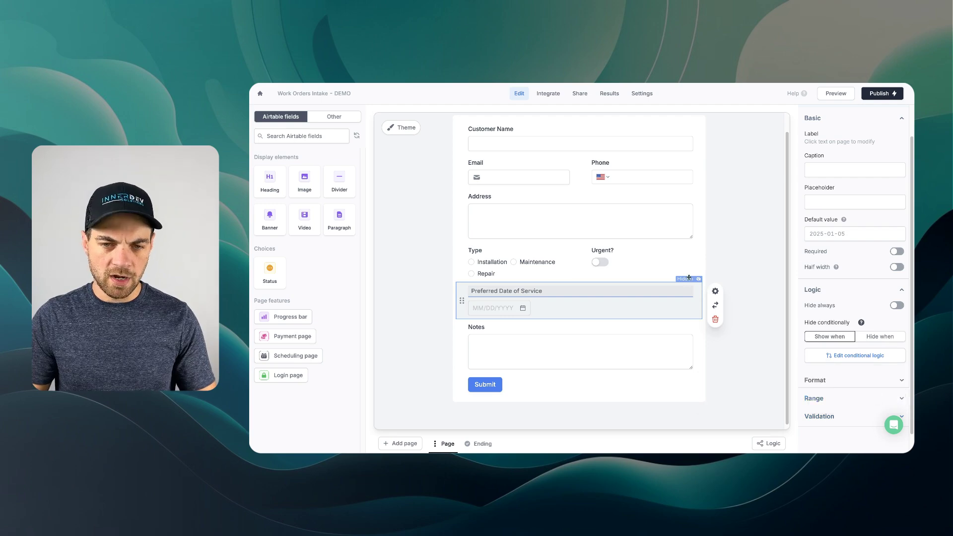
# - Choose Maintenance in the form preview to confirm the date question appears
pyautogui.click(514, 263)
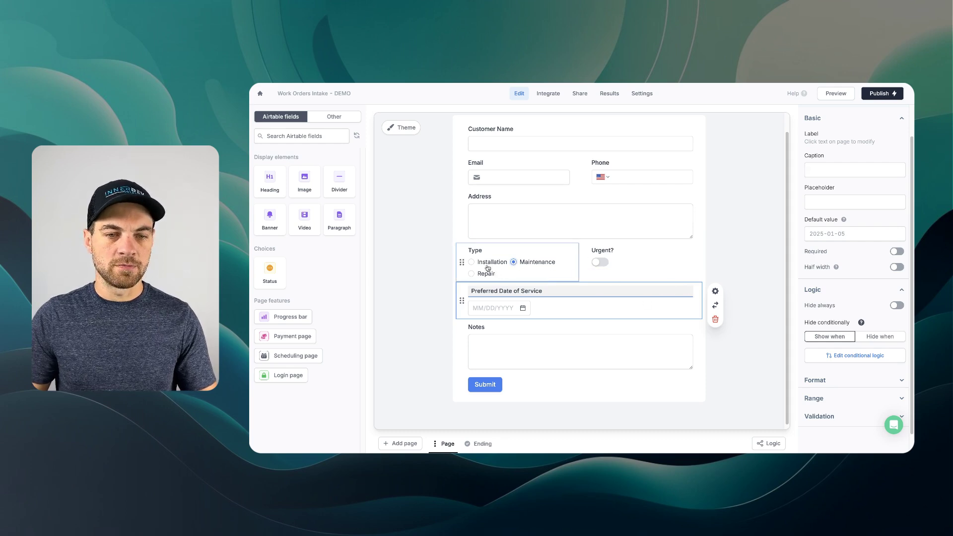
pyautogui.click(754, 199)
pyautogui.click(570, 214)
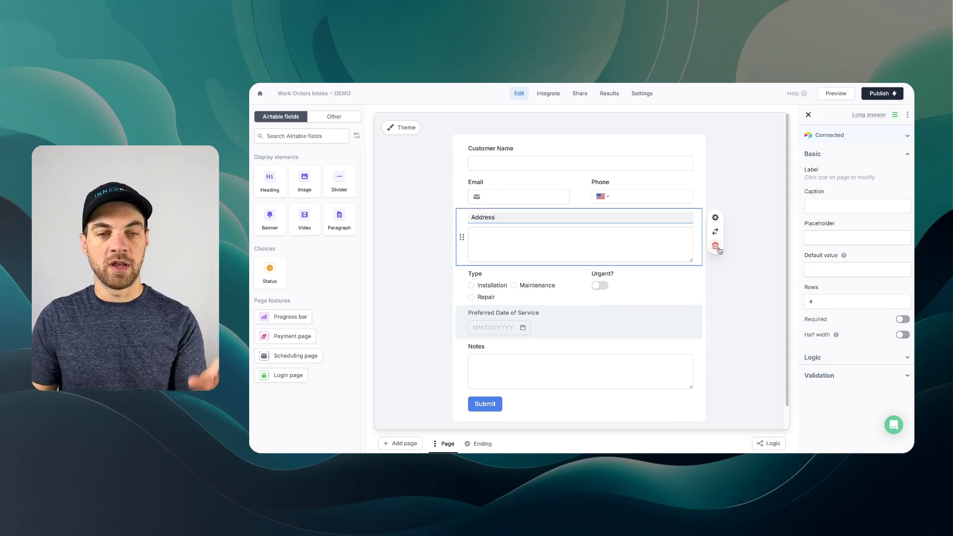
# - Delete the plain Address box and drag an Address block, labelled 'Address', below Email and Phone
pyautogui.click(715, 245)
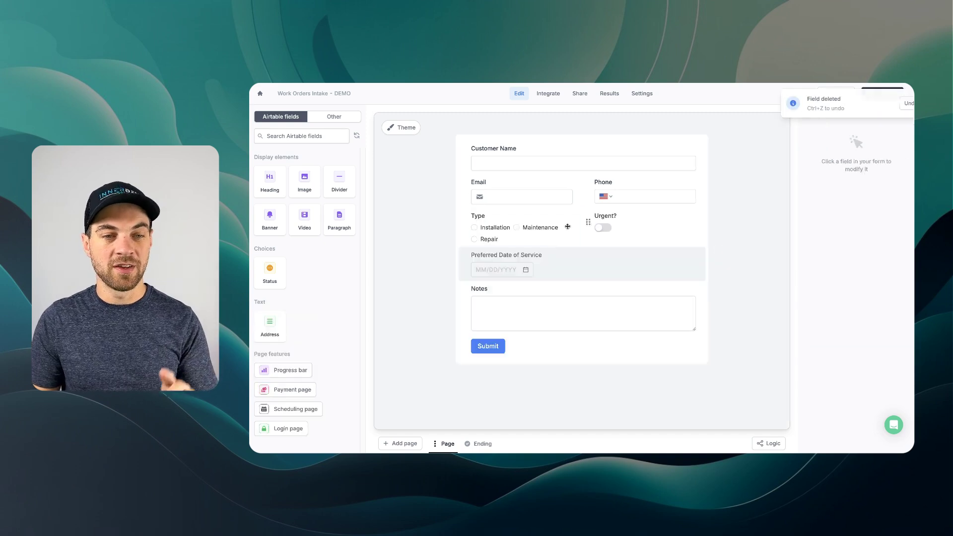
pyautogui.click(334, 116)
pyautogui.click(294, 137)
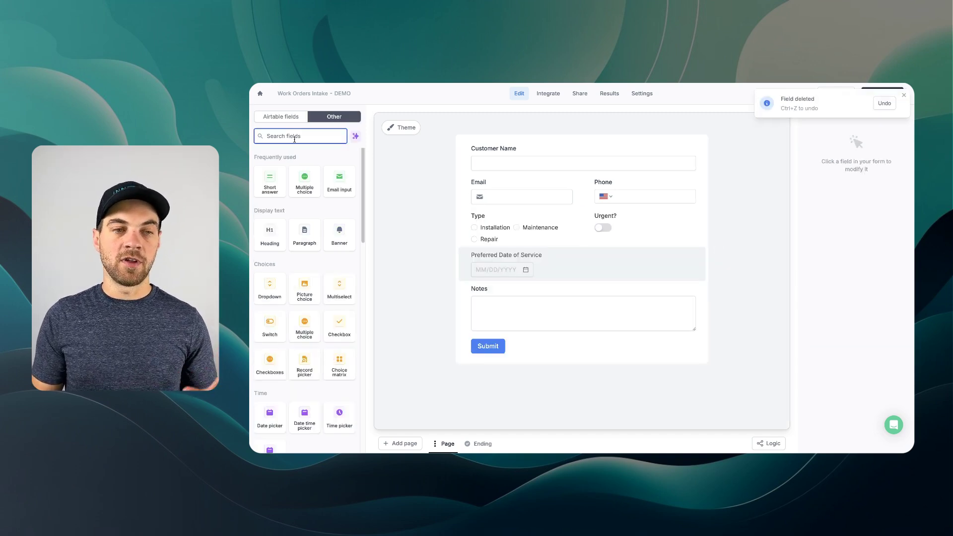
pyautogui.write('add')
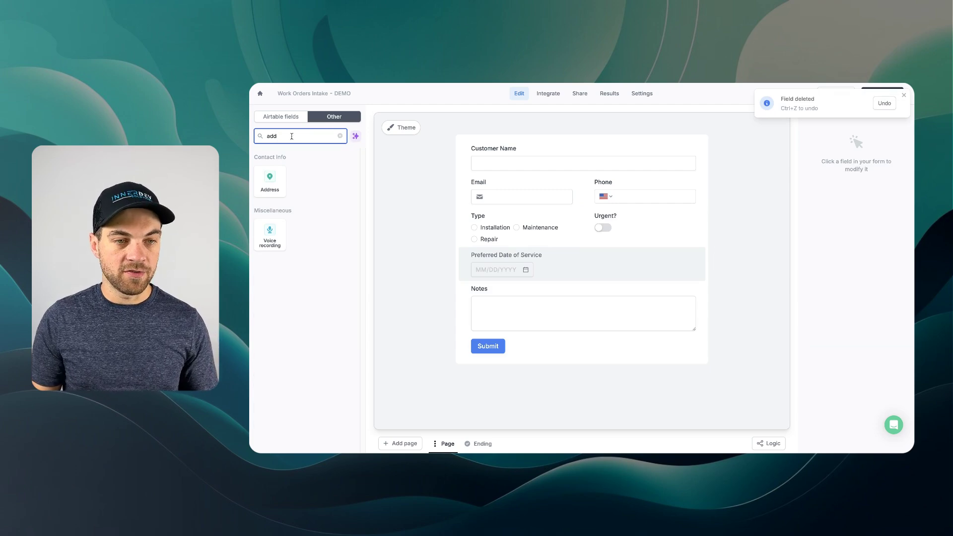
pyautogui.moveTo(271, 178); pyautogui.dragTo(465, 195)
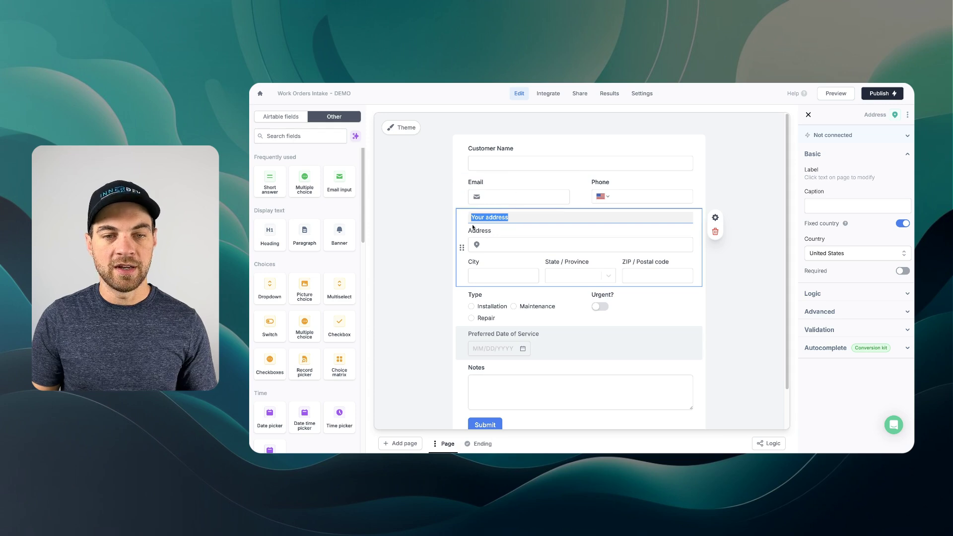
pyautogui.write('Address')
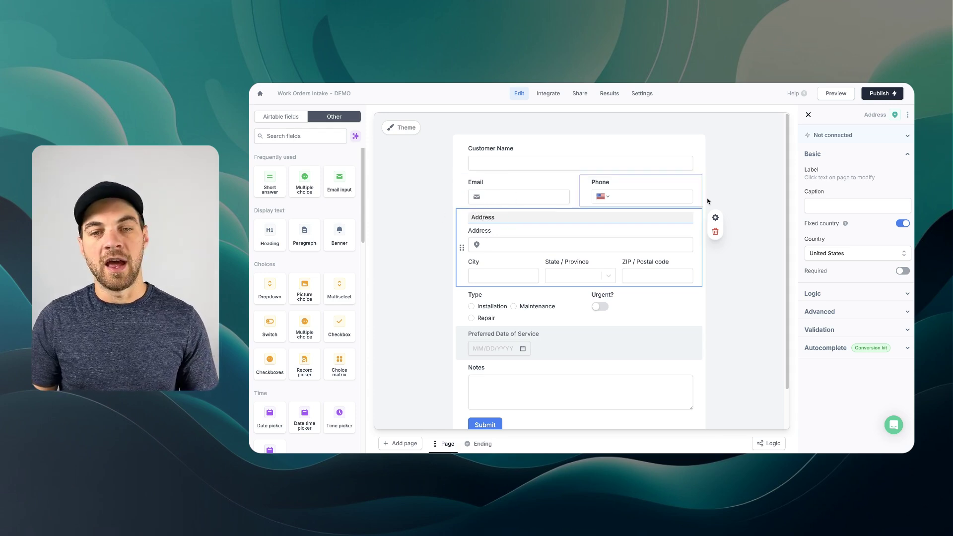
pyautogui.click(723, 189)
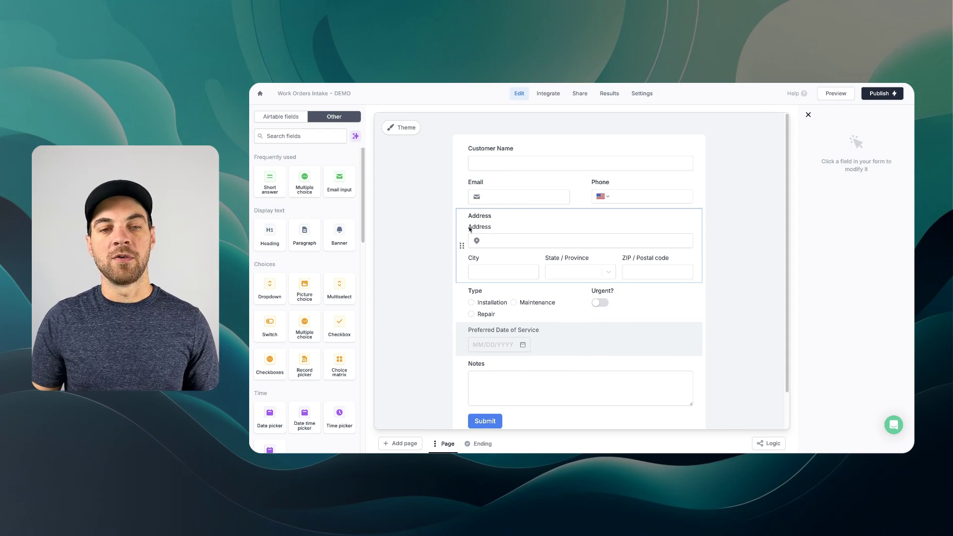
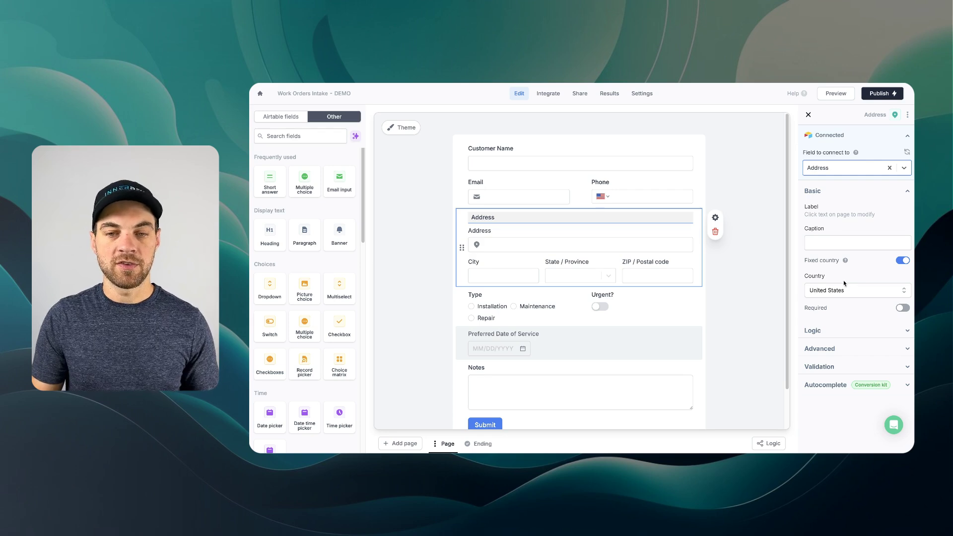
# - Mark the Address block required and enter Florida as its default state under Advanced
pyautogui.click(902, 308)
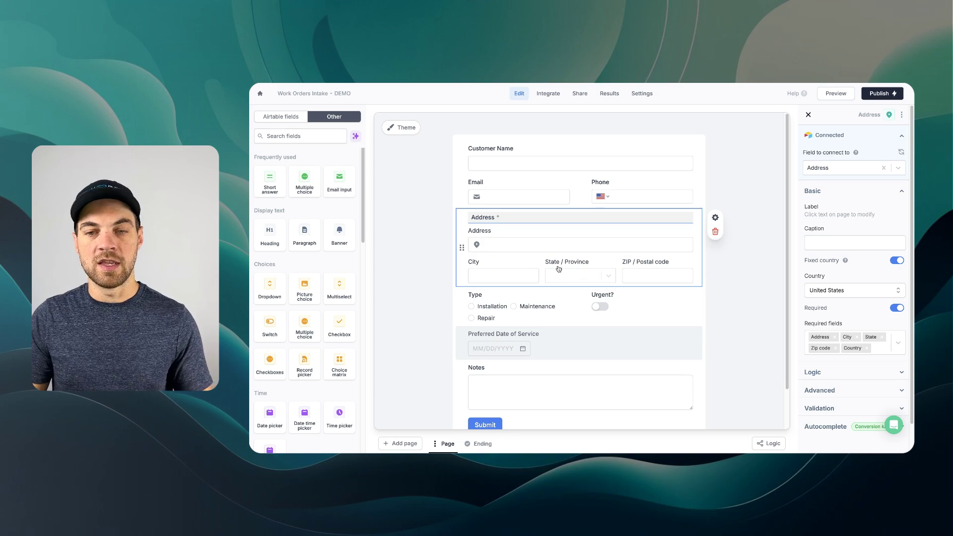
pyautogui.scroll(-1, 829, 342)
pyautogui.click(838, 361)
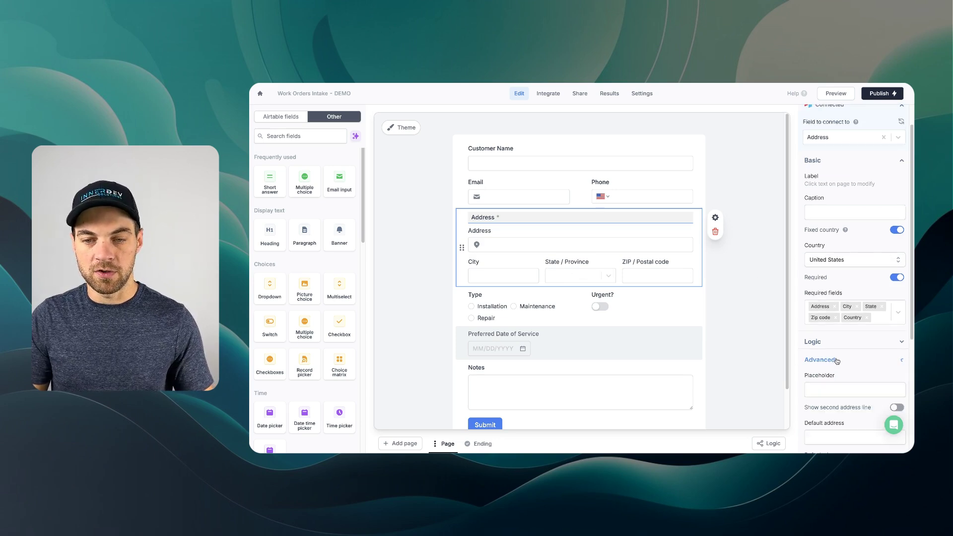
pyautogui.scroll(-3, 838, 363)
pyautogui.scroll(-2, 838, 363)
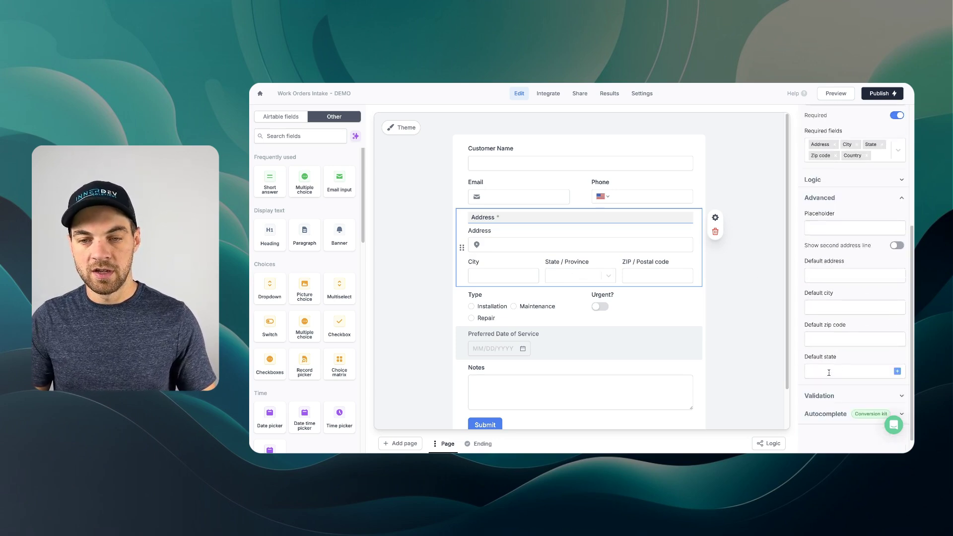
pyautogui.click(843, 373)
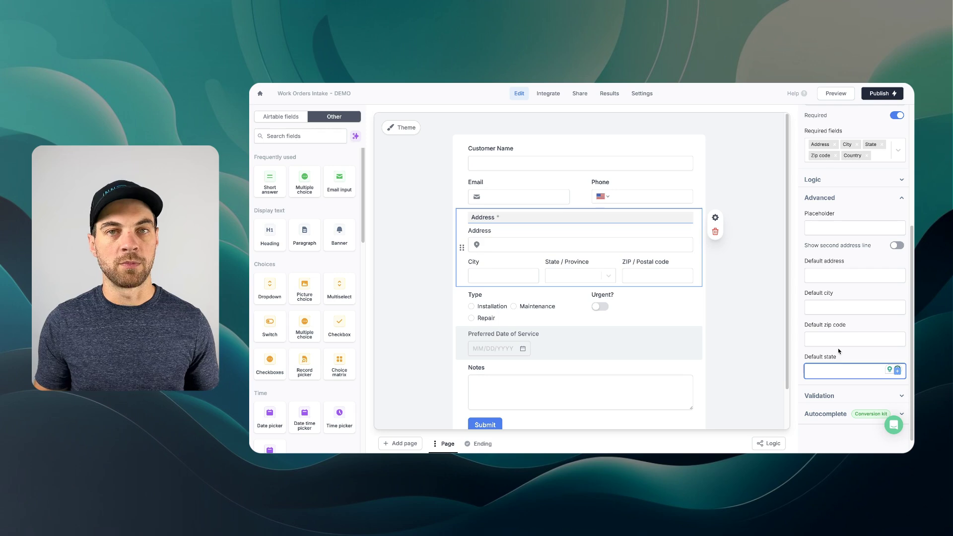
pyautogui.write('Florida')
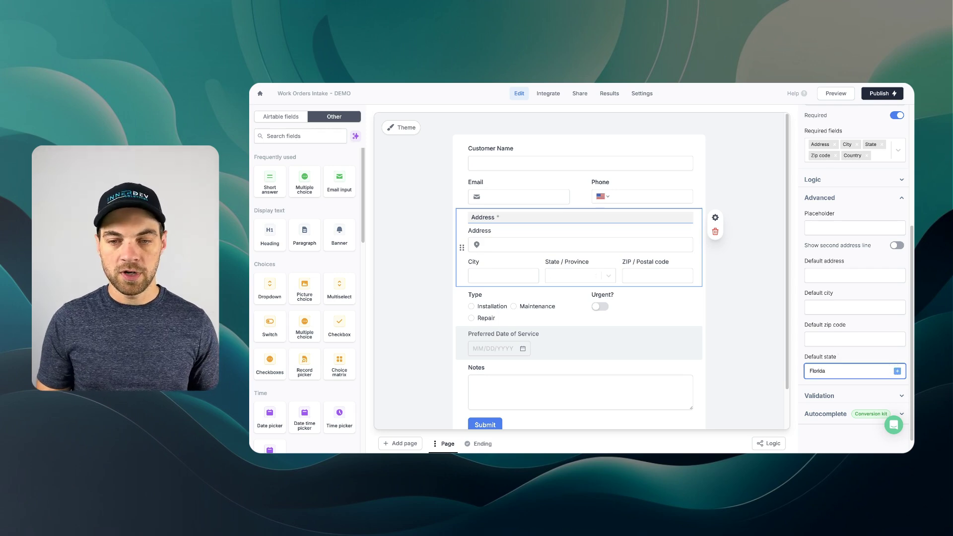
pyautogui.click(418, 260)
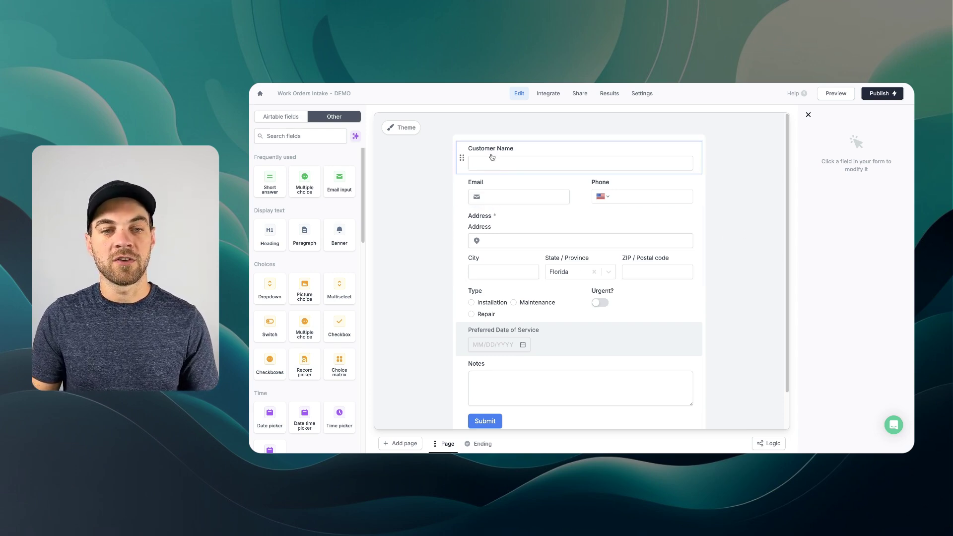
# - Make the Customer Name, Email, Phone and Type fields required
pyautogui.click(598, 149)
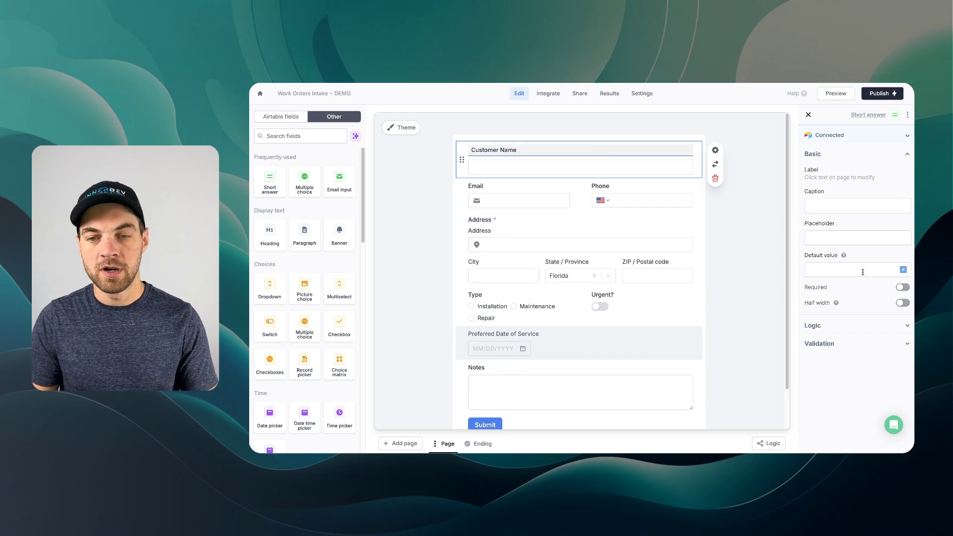
pyautogui.click(901, 289)
pyautogui.press('Tab')
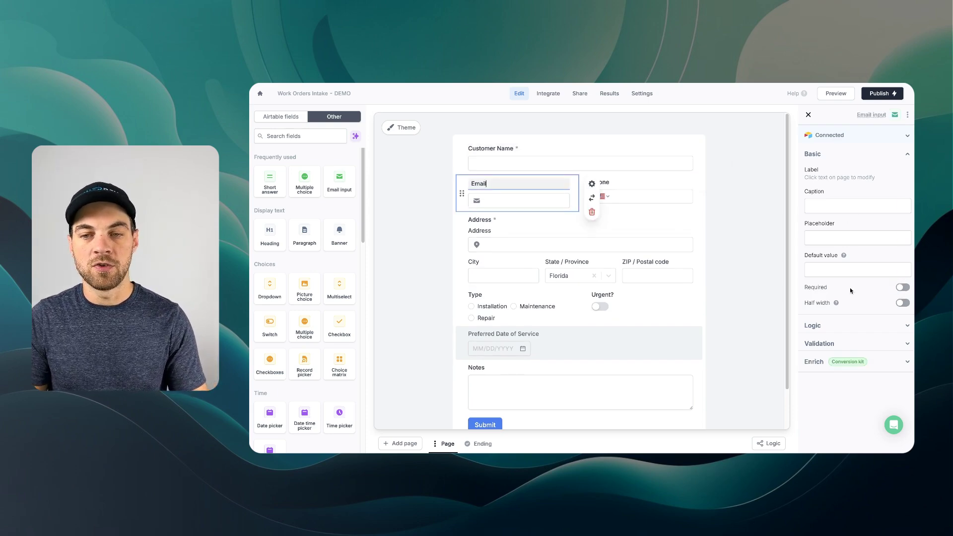
pyautogui.click(901, 288)
pyautogui.press('Tab')
pyautogui.click(897, 334)
pyautogui.press('Tab')
pyautogui.press('Tab')
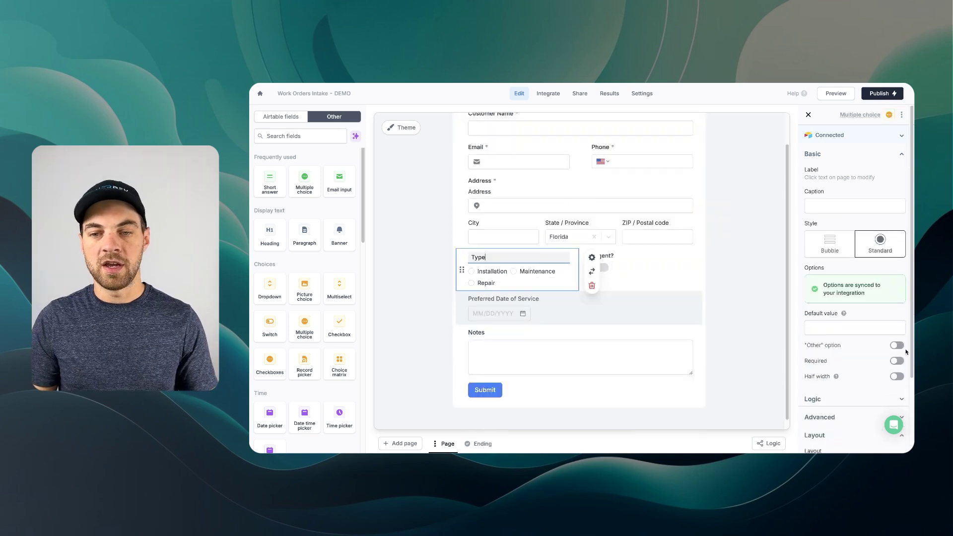
pyautogui.click(897, 362)
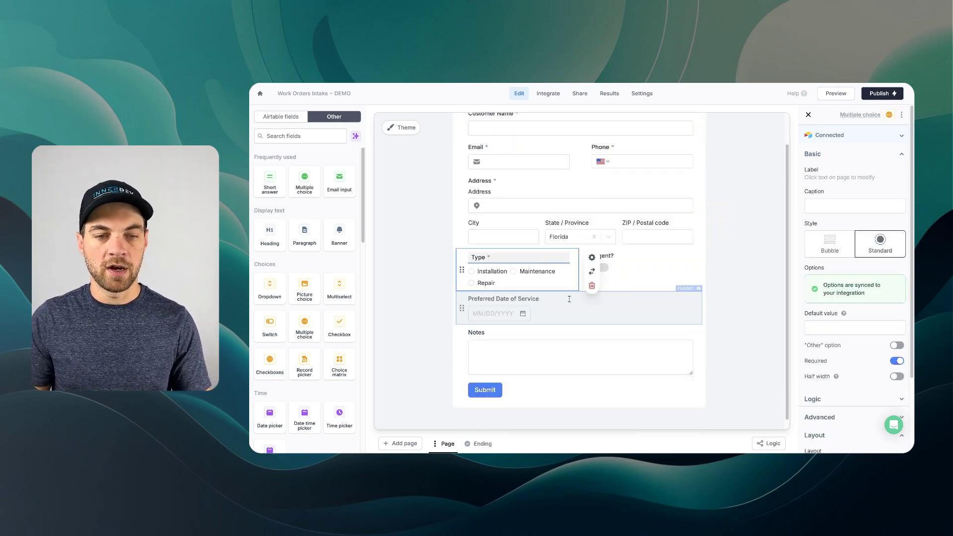
# - Make Notes required, review the Preferred Date and Urgent? fields, then show the Ending page
pyautogui.scroll(-1, 549, 330)
pyautogui.click(549, 330)
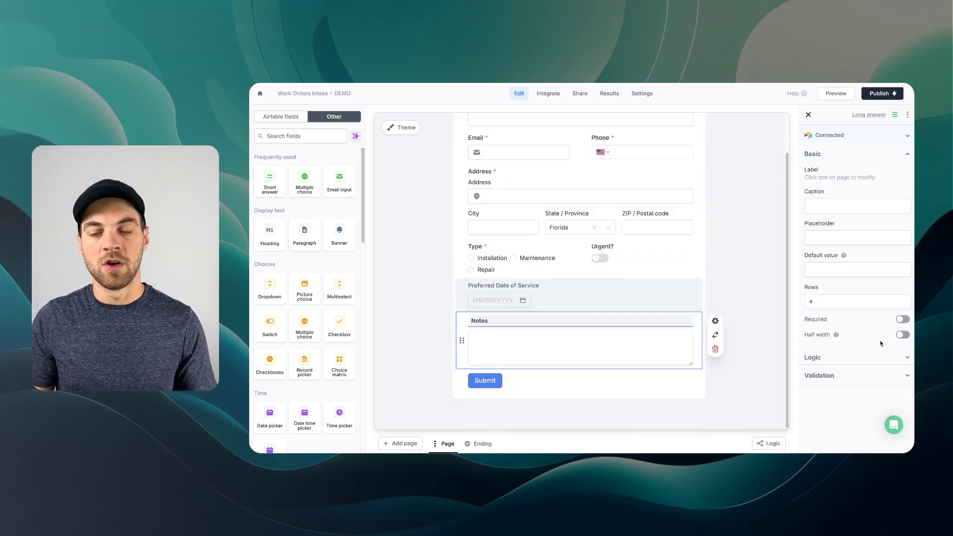
pyautogui.click(902, 319)
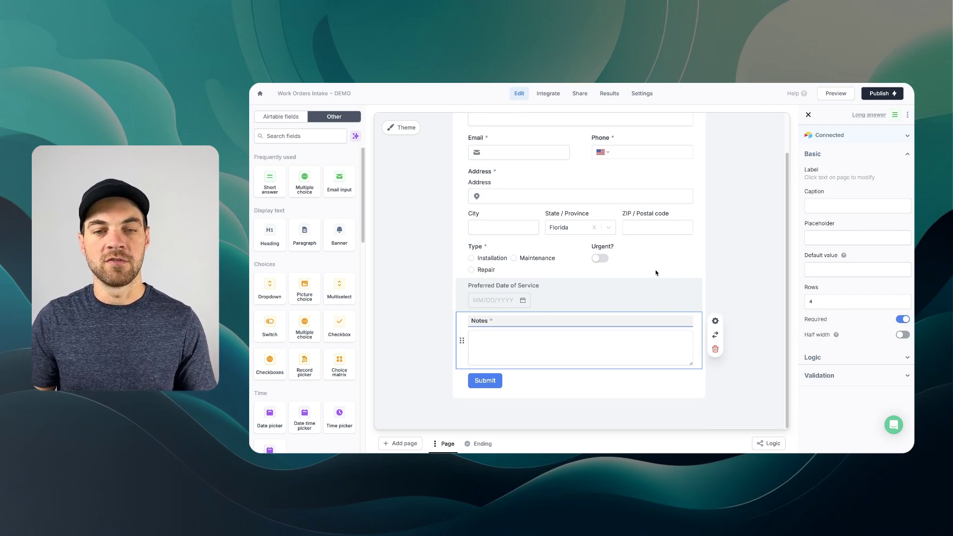
pyautogui.scroll(2, 596, 208)
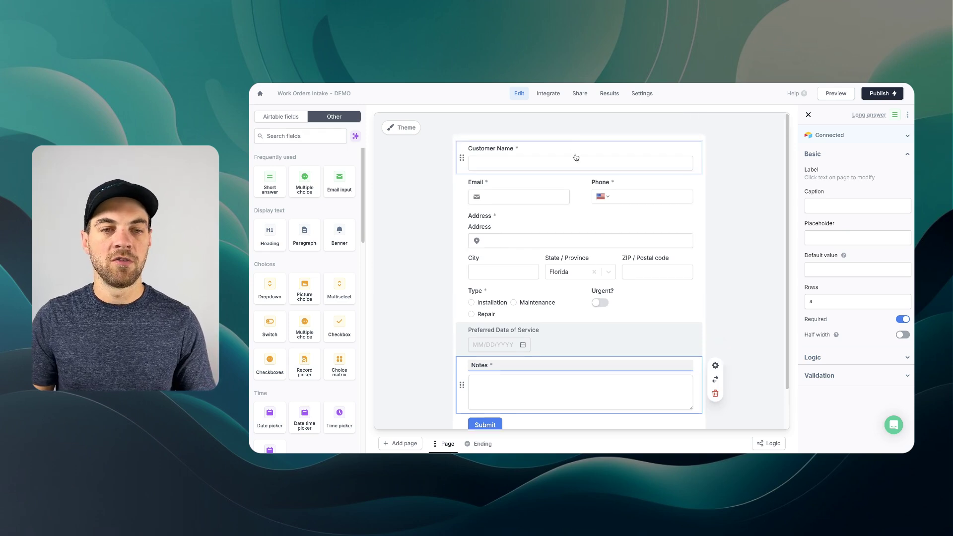
pyautogui.scroll(-2, 649, 256)
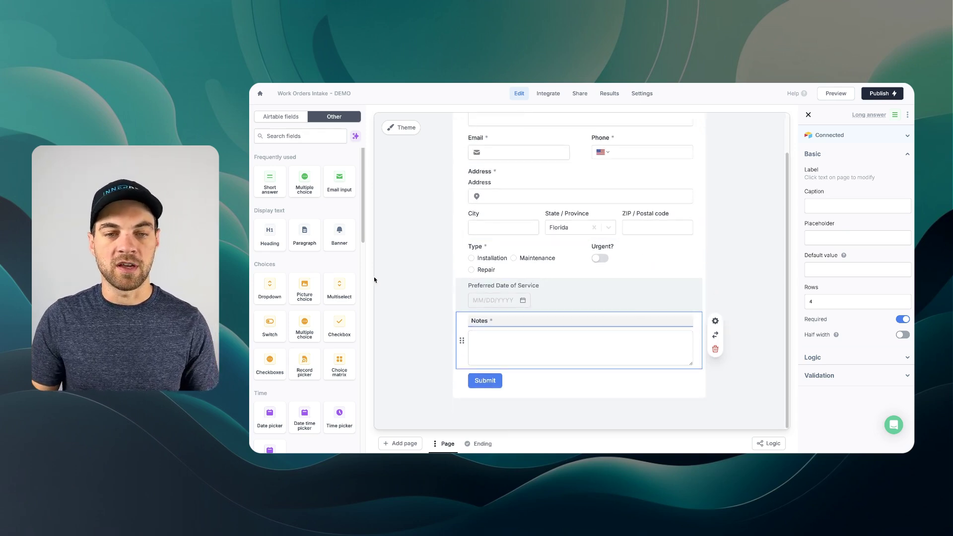
pyautogui.click(566, 291)
pyautogui.click(639, 256)
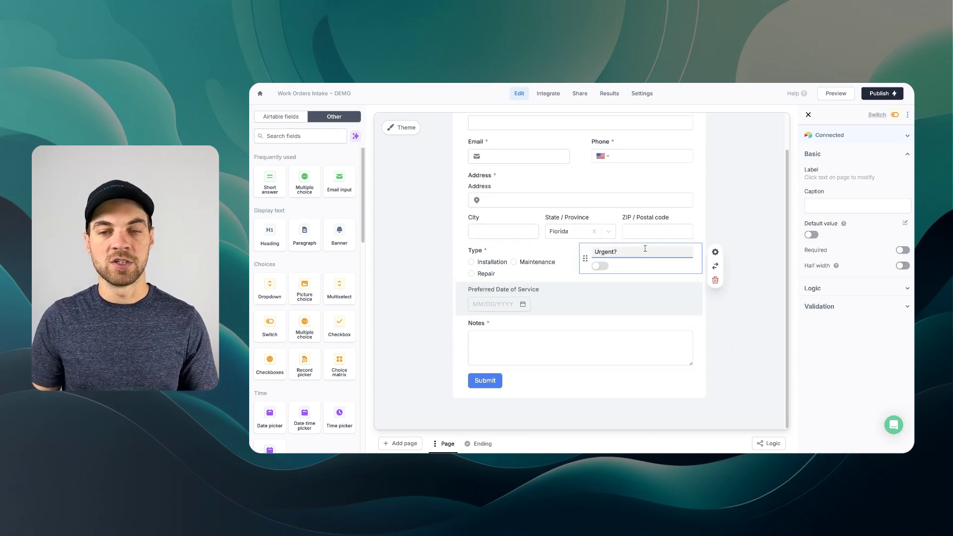
pyautogui.click(740, 208)
pyautogui.scroll(1, 436, 237)
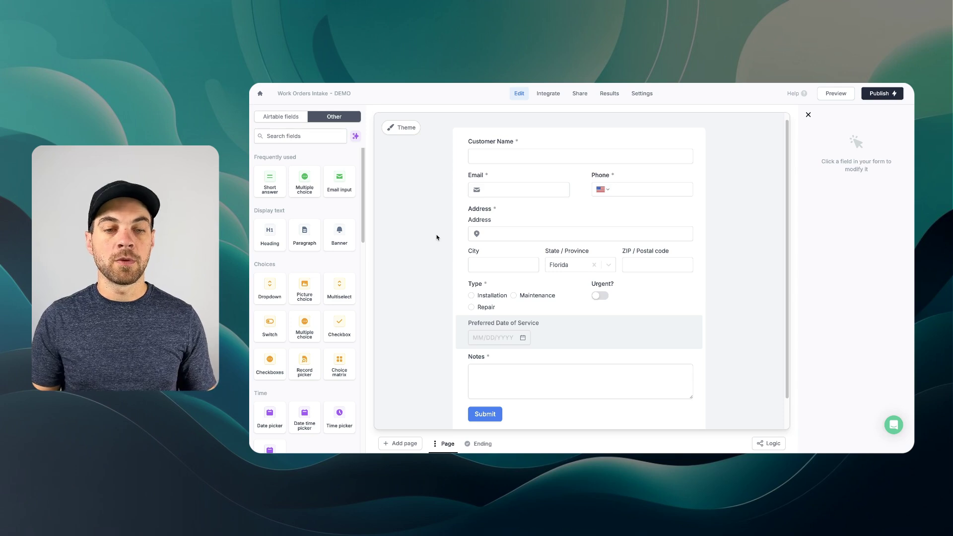
pyautogui.click(484, 447)
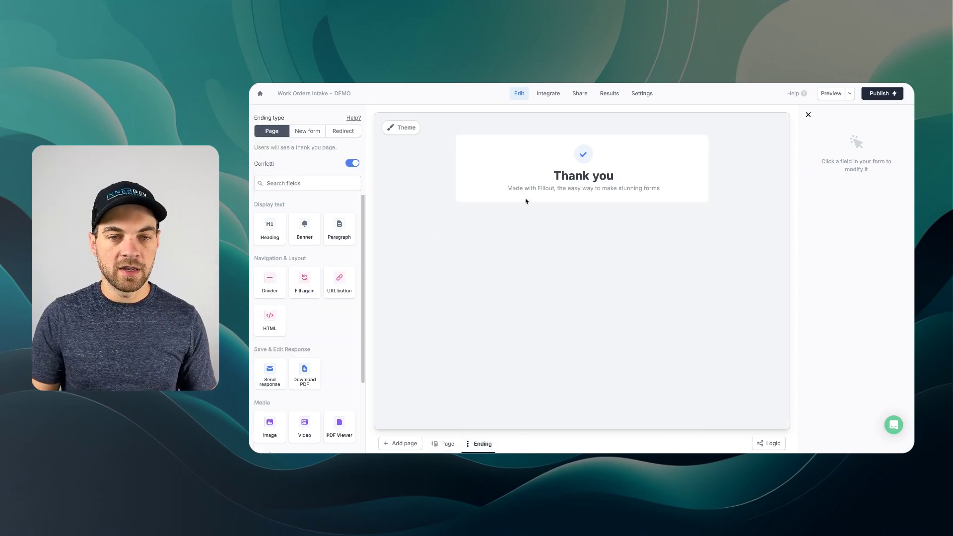
# - Disable confetti on the Thank you ending and set its subtitle to 'We will be in touch soon!'
pyautogui.click(479, 186)
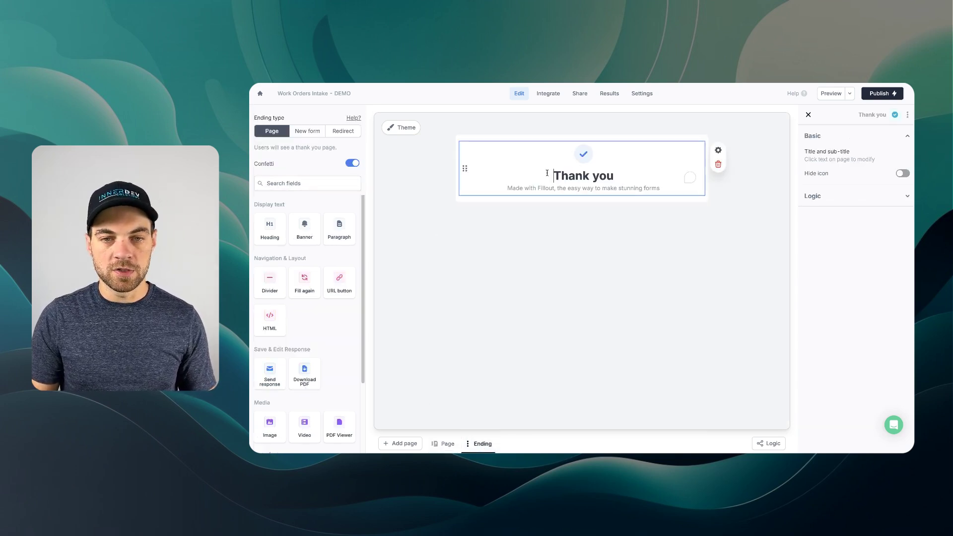
pyautogui.click(351, 164)
pyautogui.moveTo(660, 189); pyautogui.dragTo(507, 188)
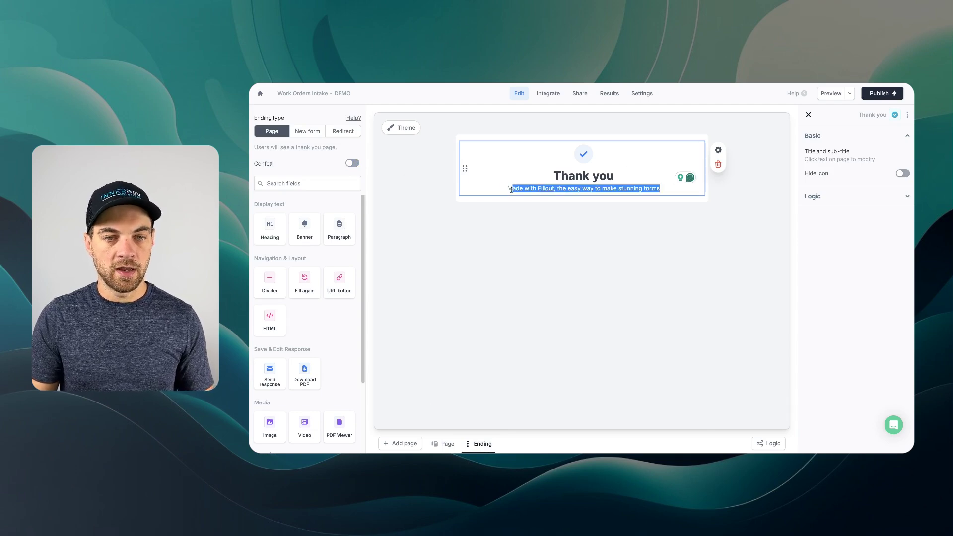
pyautogui.write('We wi')
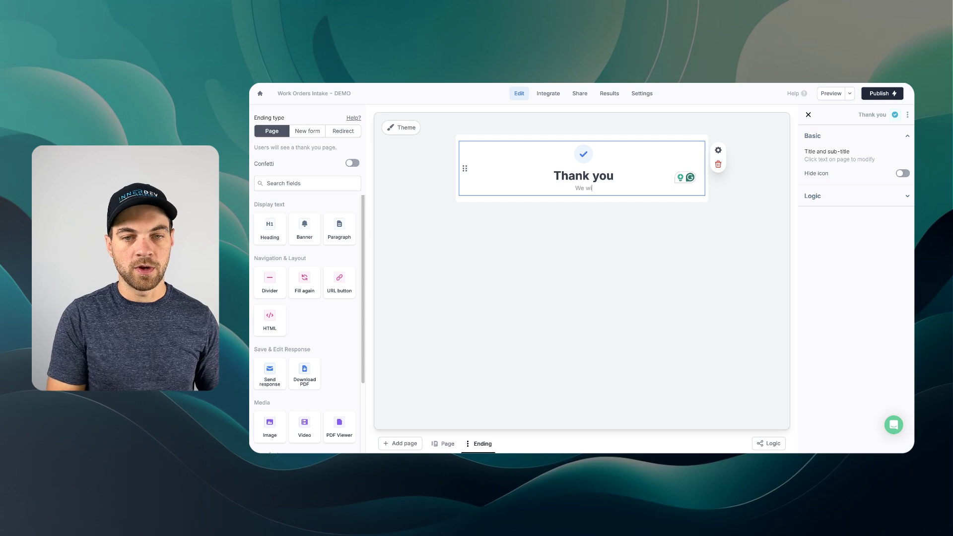
pyautogui.write('ll be in touch soon!')
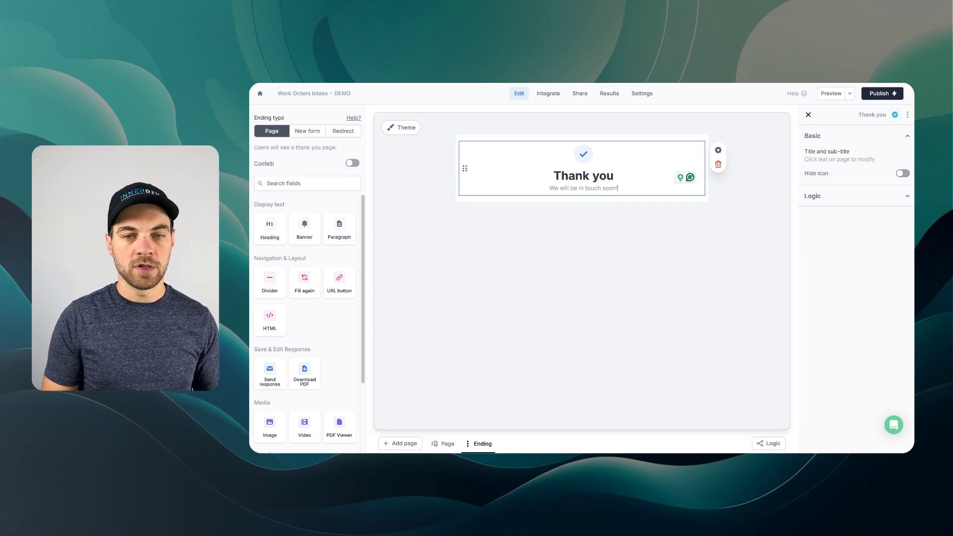
pyautogui.click(540, 256)
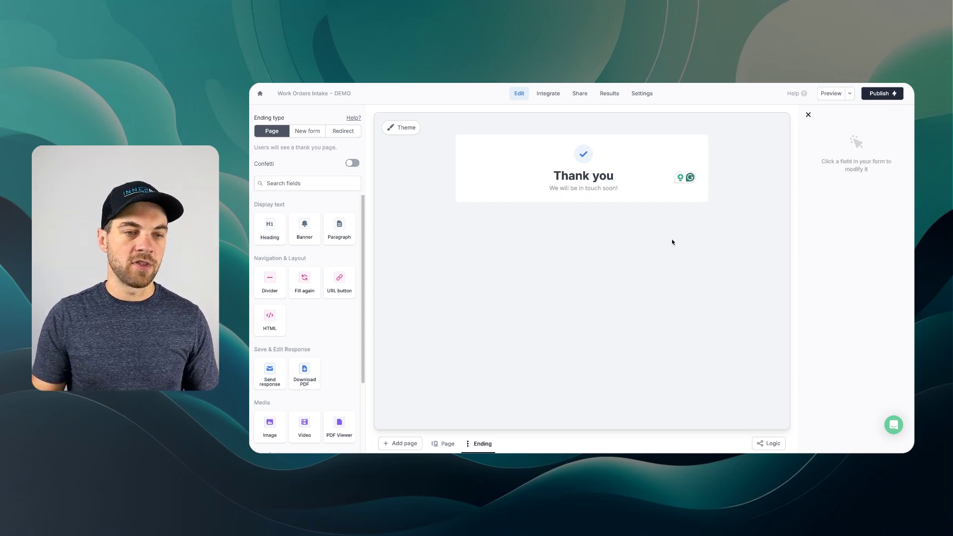
pyautogui.scroll(-3, 337, 391)
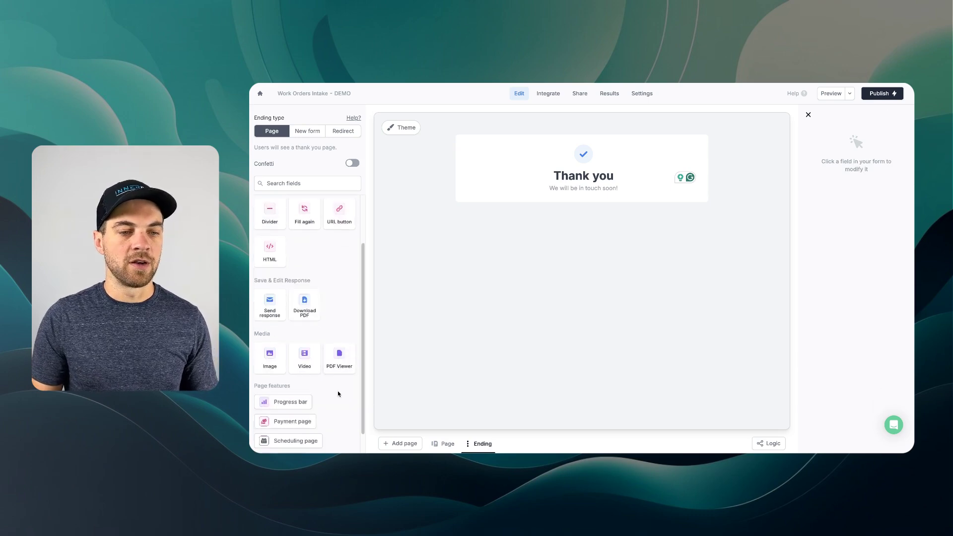
pyautogui.scroll(3, 349, 392)
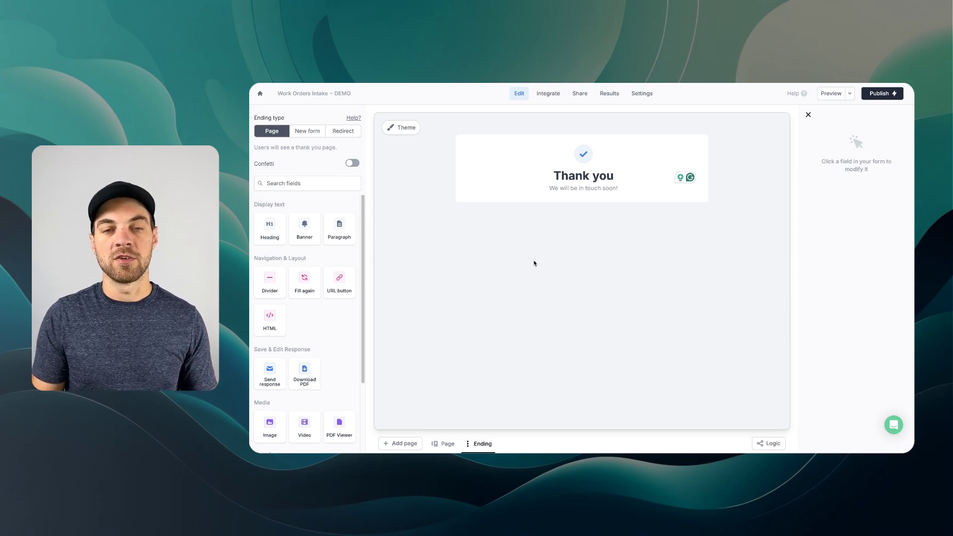
pyautogui.click(446, 444)
# - Go to the Integrate page, where Airtable syncs submissions to the Intake table
pyautogui.scroll(1, 447, 265)
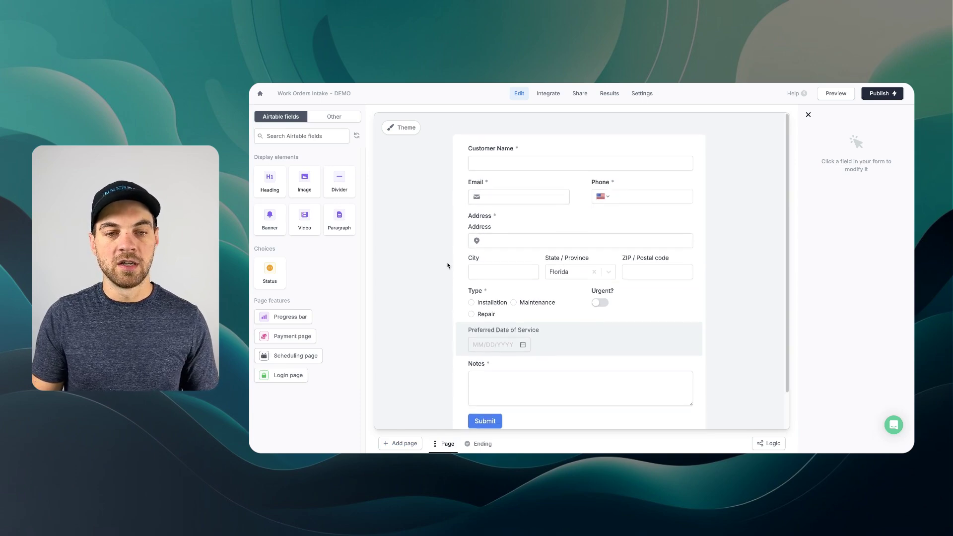
pyautogui.scroll(-2, 447, 264)
pyautogui.scroll(2, 444, 263)
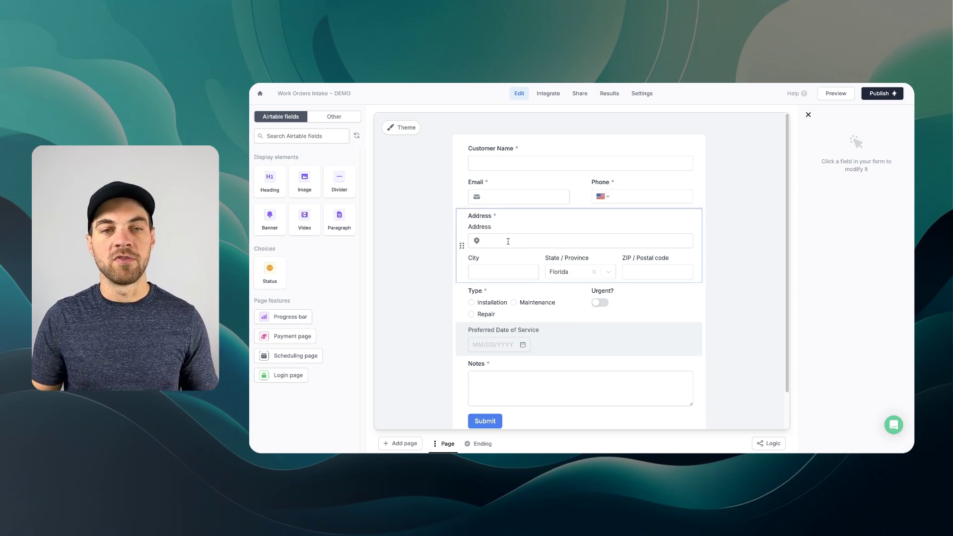
pyautogui.click(548, 94)
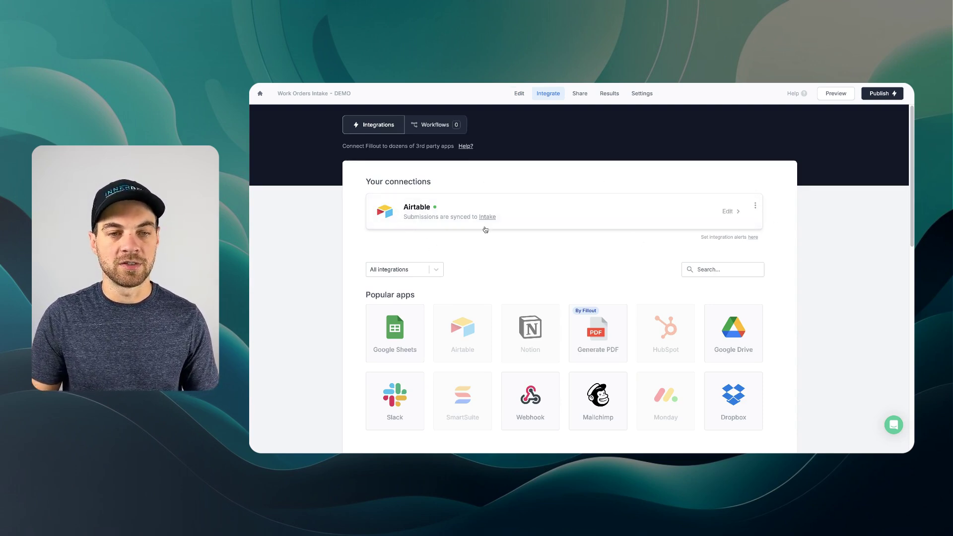
# - Start a blank workflow triggered on form submission with a Send email action
pyautogui.click(432, 126)
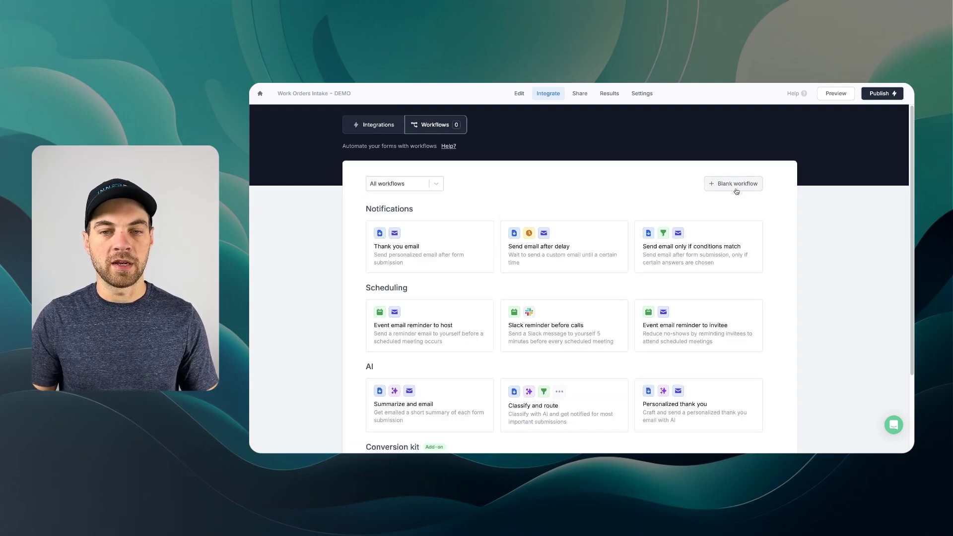
pyautogui.click(736, 191)
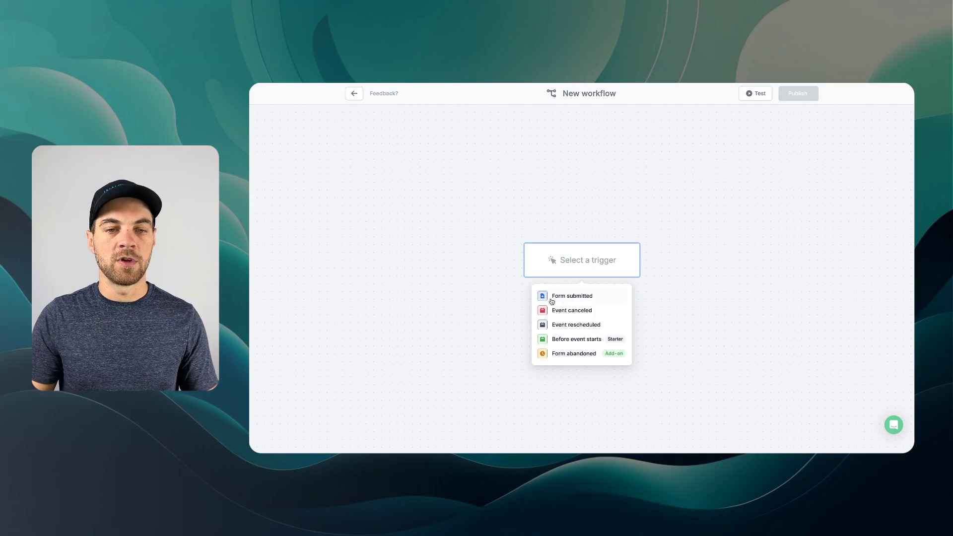
pyautogui.click(558, 298)
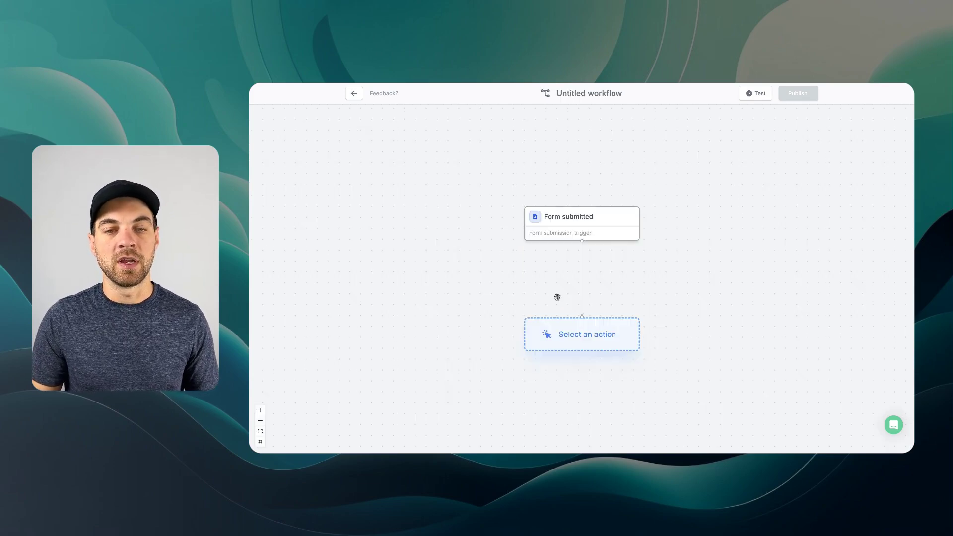
pyautogui.click(590, 339)
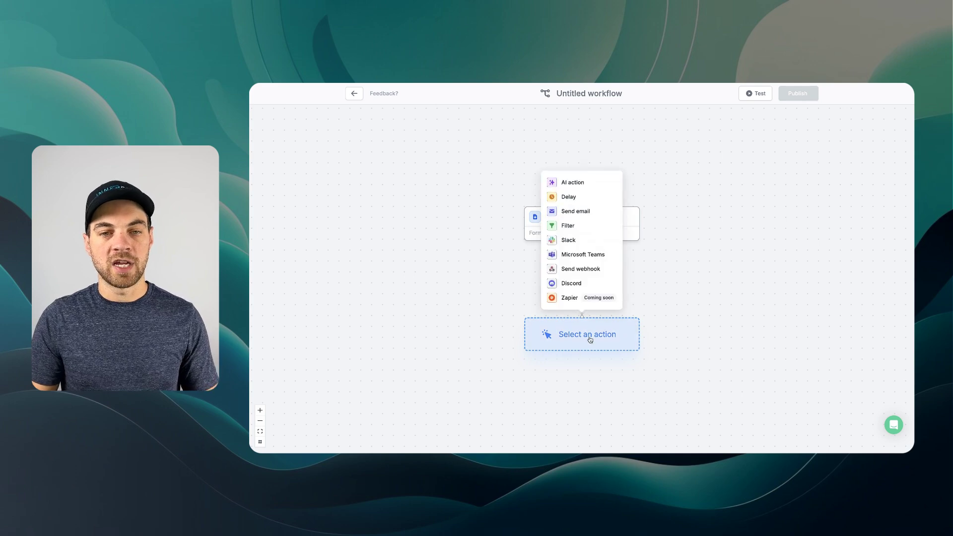
pyautogui.click(577, 213)
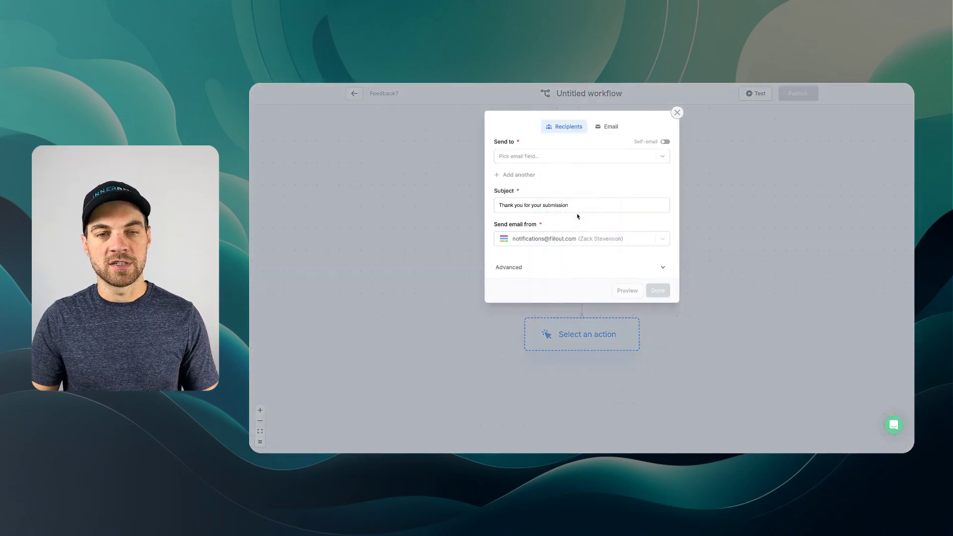
# - Send the email to the Email answer with subject 'Request received, we will be in touch soon!'
pyautogui.click(539, 156)
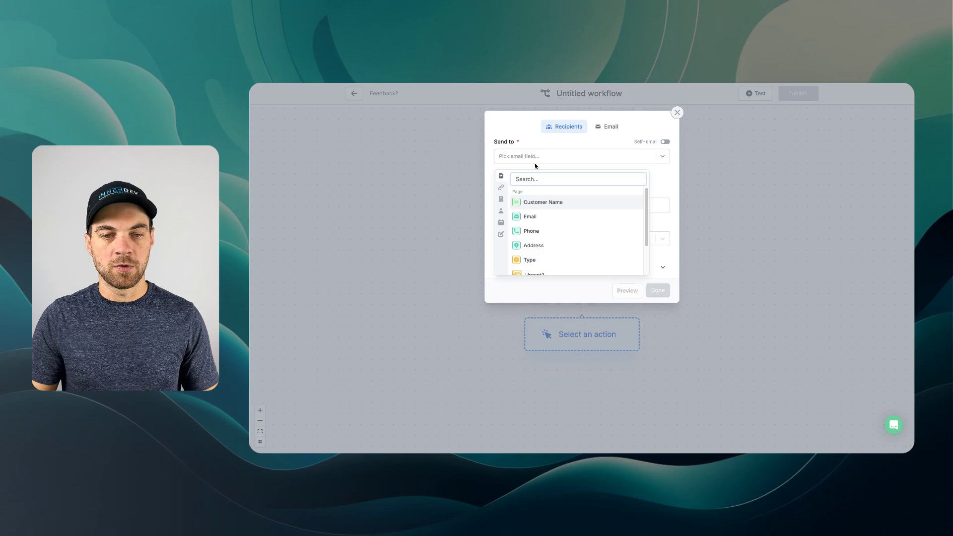
pyautogui.click(532, 221)
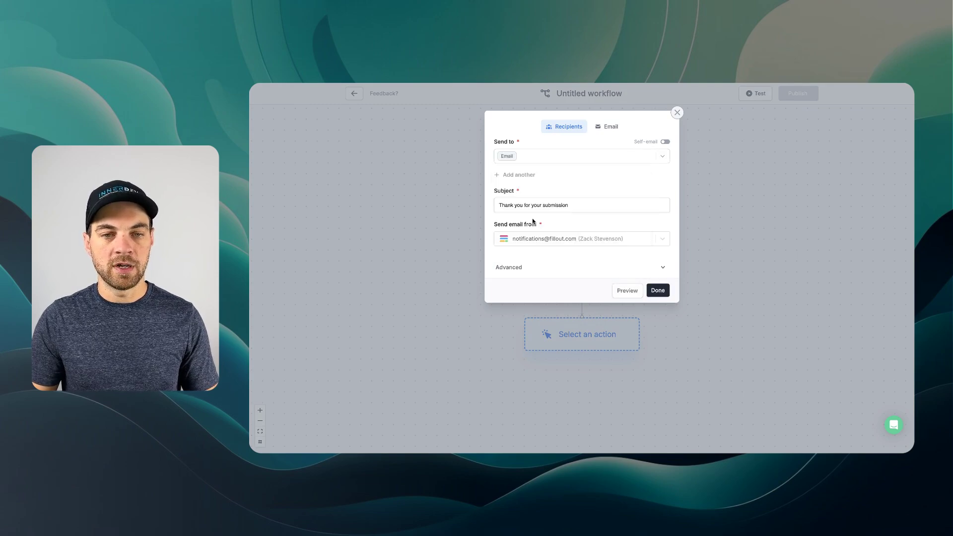
pyautogui.tripleClick(555, 205)
pyautogui.press('BackSpace')
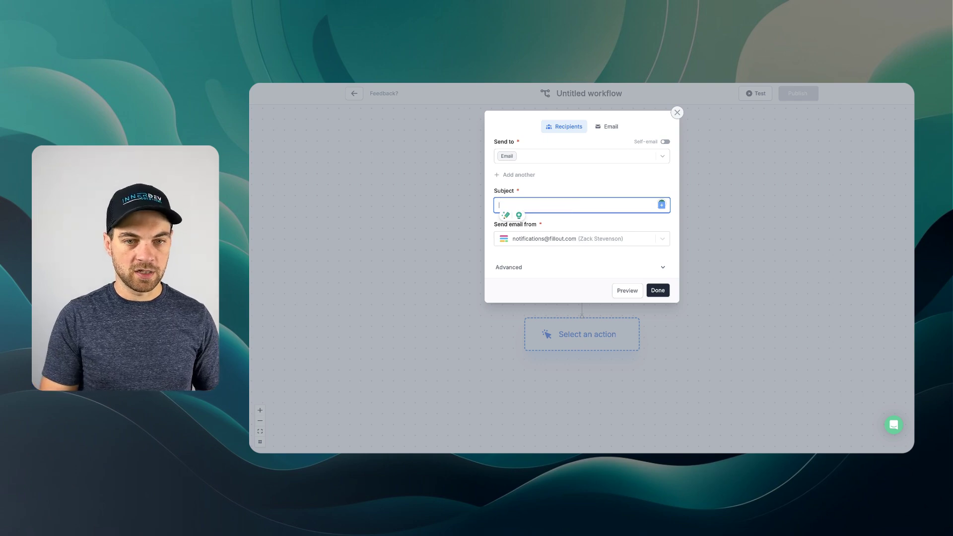
pyautogui.write('Request rece')
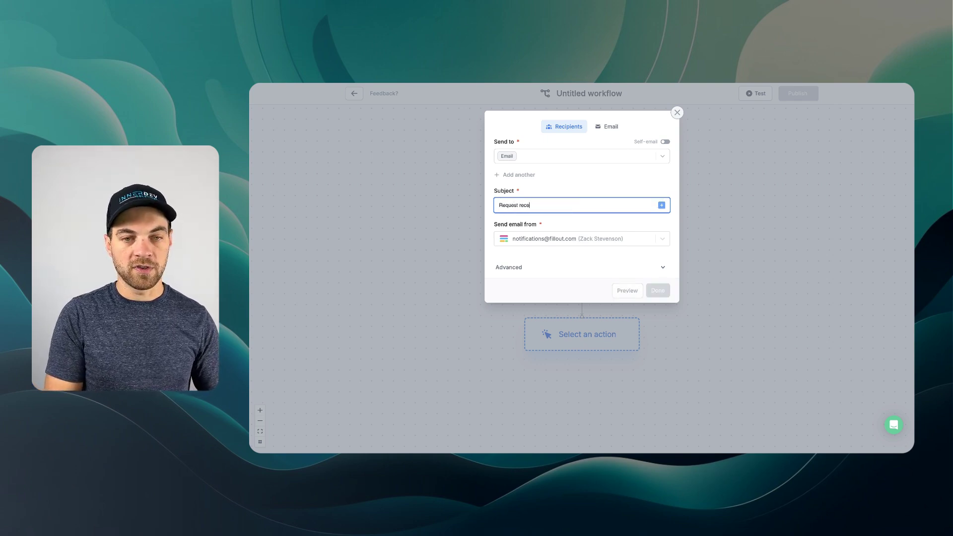
pyautogui.write('ived, we will be in')
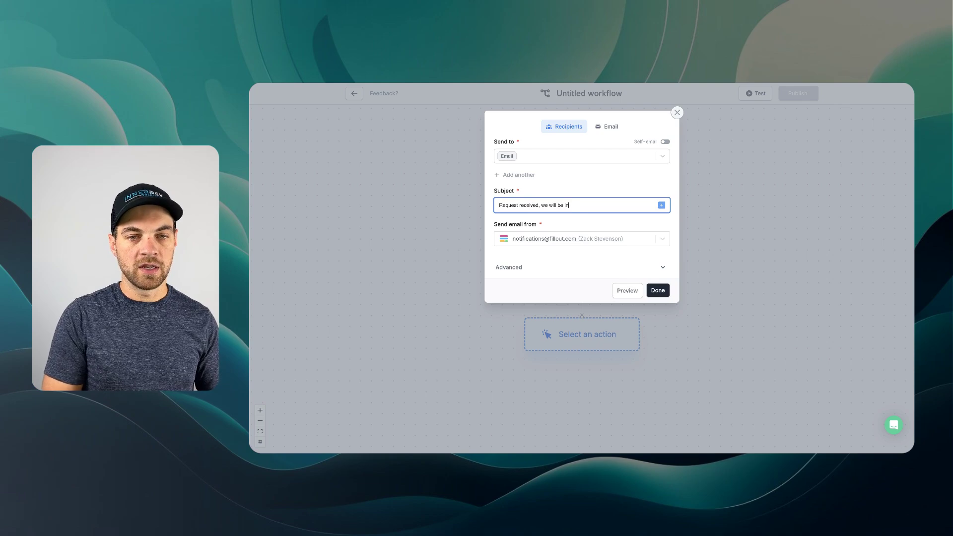
pyautogui.write(' touch soon!')
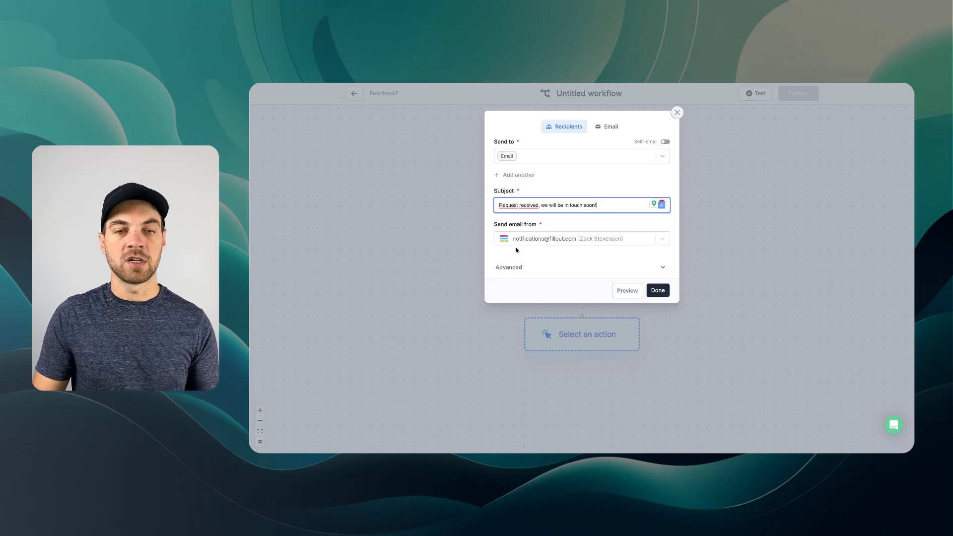
# - Turn on BCC in the advanced options and add your own e-mail address as recipient
pyautogui.click(510, 267)
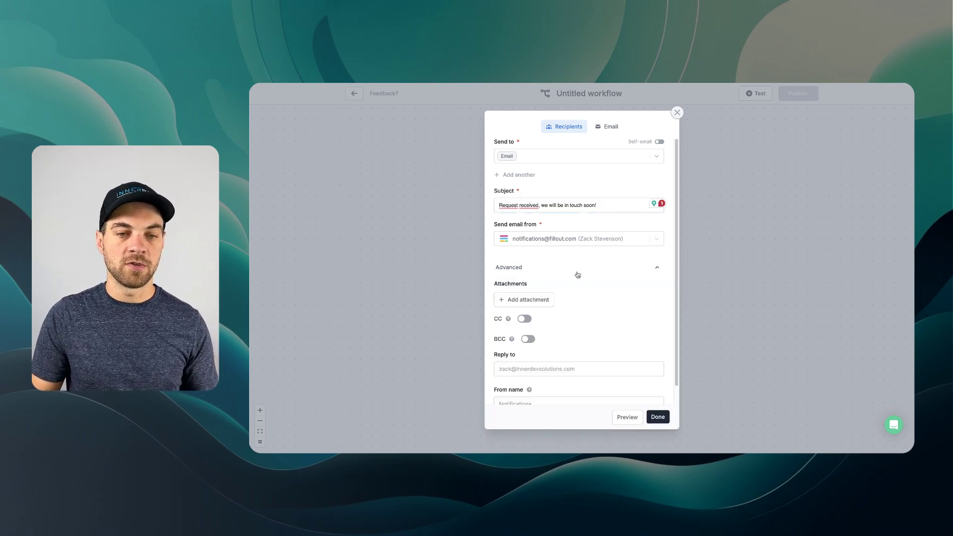
pyautogui.scroll(-2, 578, 274)
pyautogui.click(527, 320)
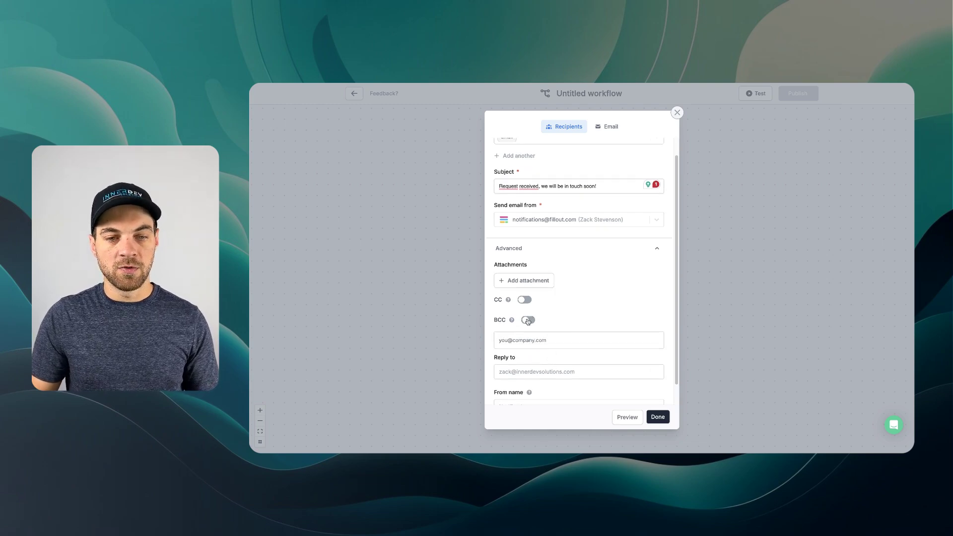
pyautogui.click(537, 346)
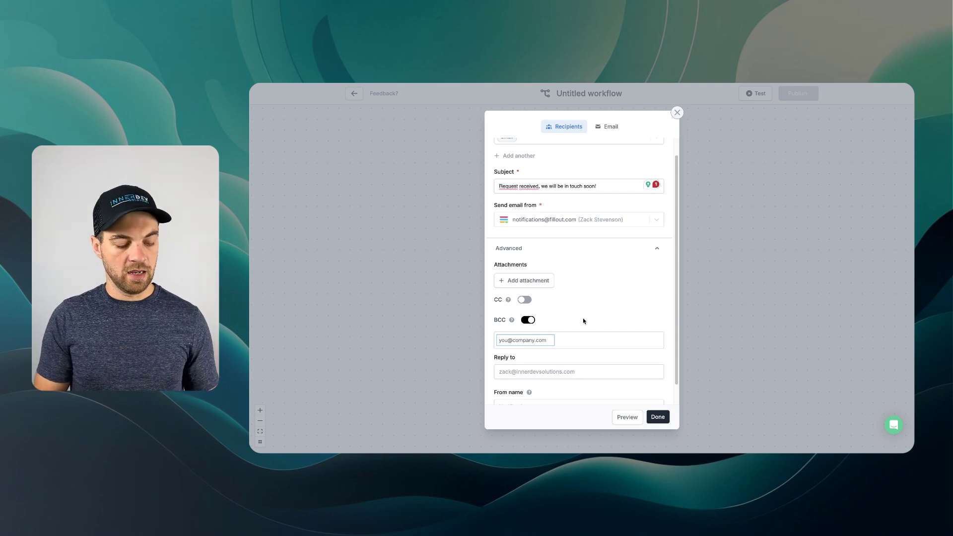
pyautogui.press('Return')
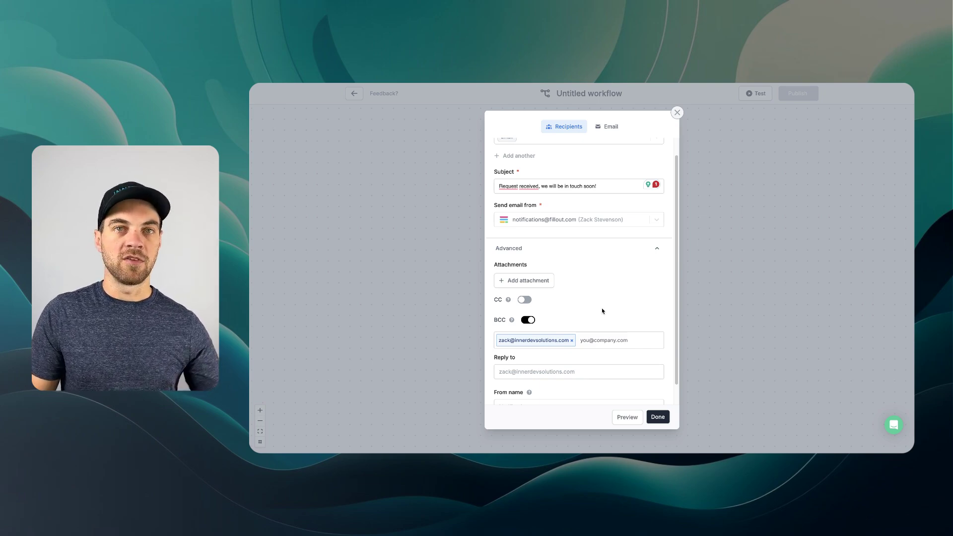
pyautogui.scroll(1, 617, 261)
pyautogui.click(606, 126)
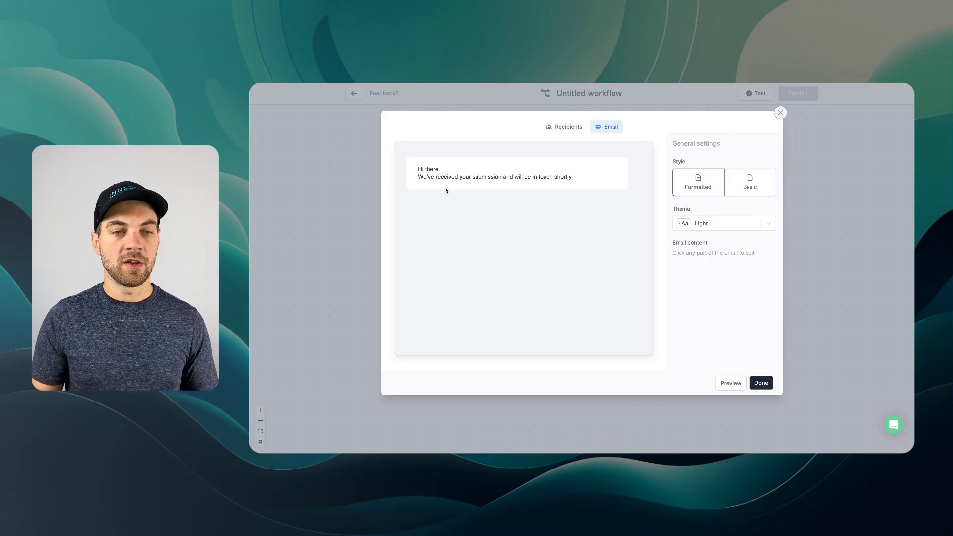
# - Replace 'there' in the greeting with the Customer Name field plus a comma, and save the email step
pyautogui.click(439, 169)
pyautogui.press('BackSpace')
pyautogui.press('BackSpace')
pyautogui.press('BackSpace')
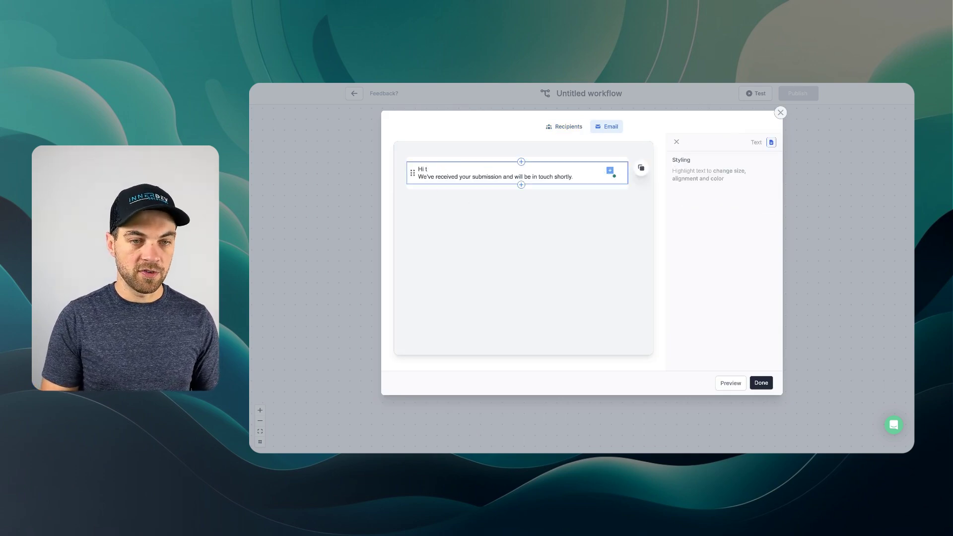
pyautogui.write('@')
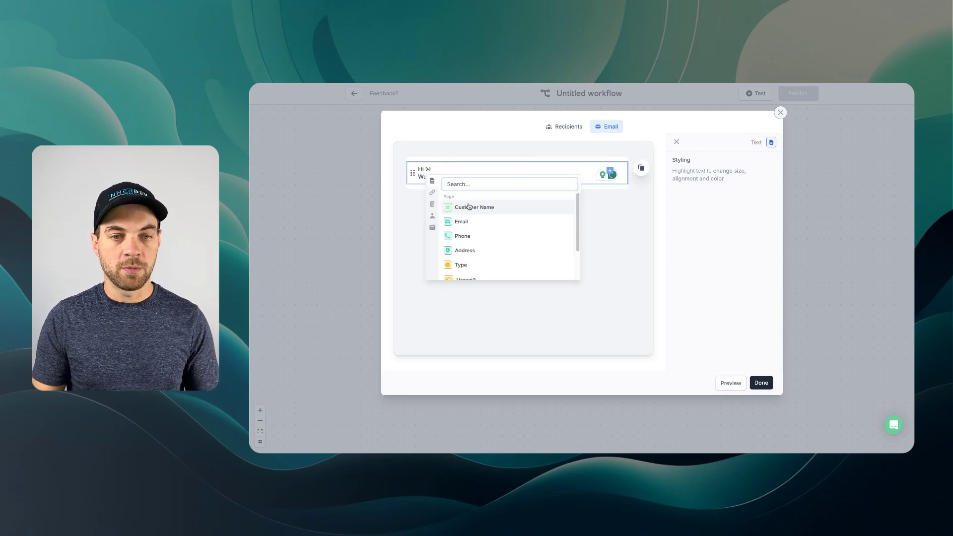
pyautogui.click(469, 206)
pyautogui.write(',')
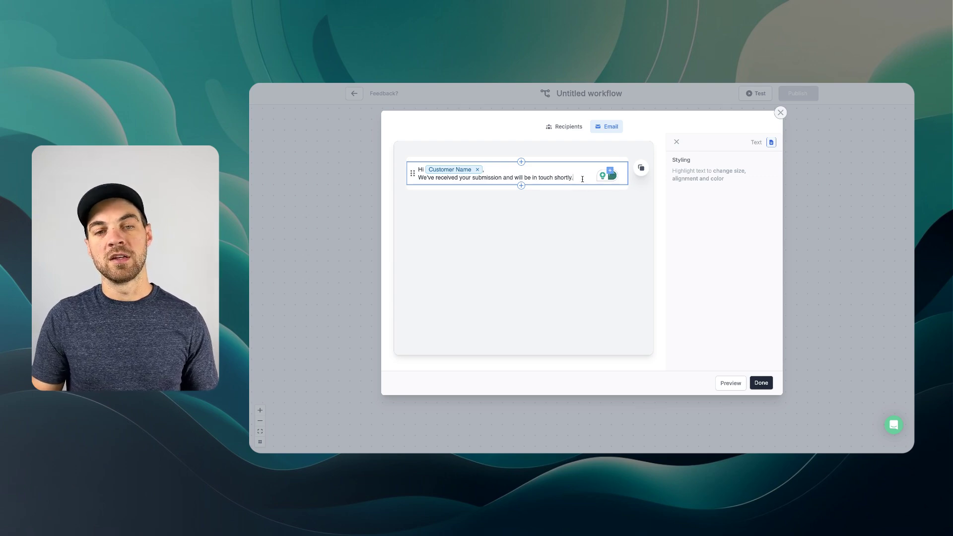
pyautogui.click(502, 238)
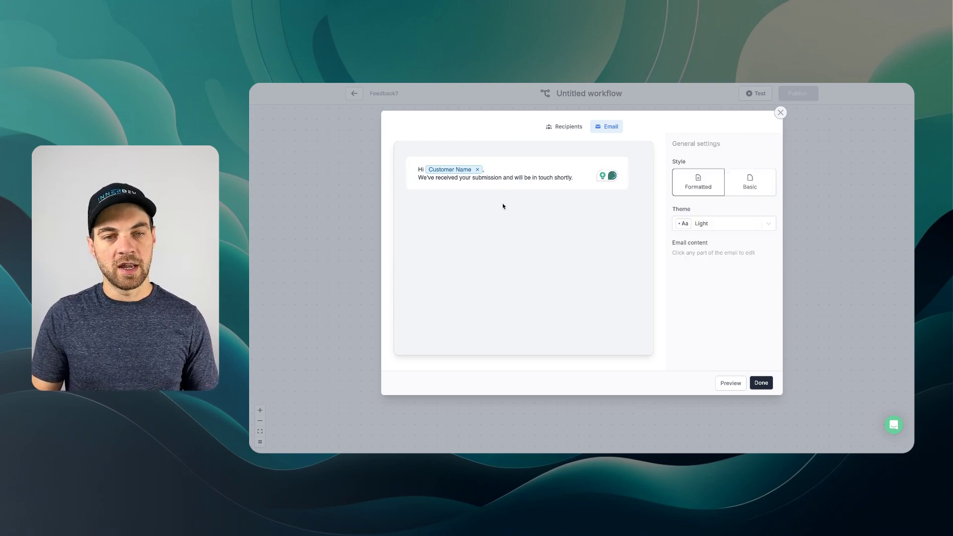
pyautogui.click(521, 186)
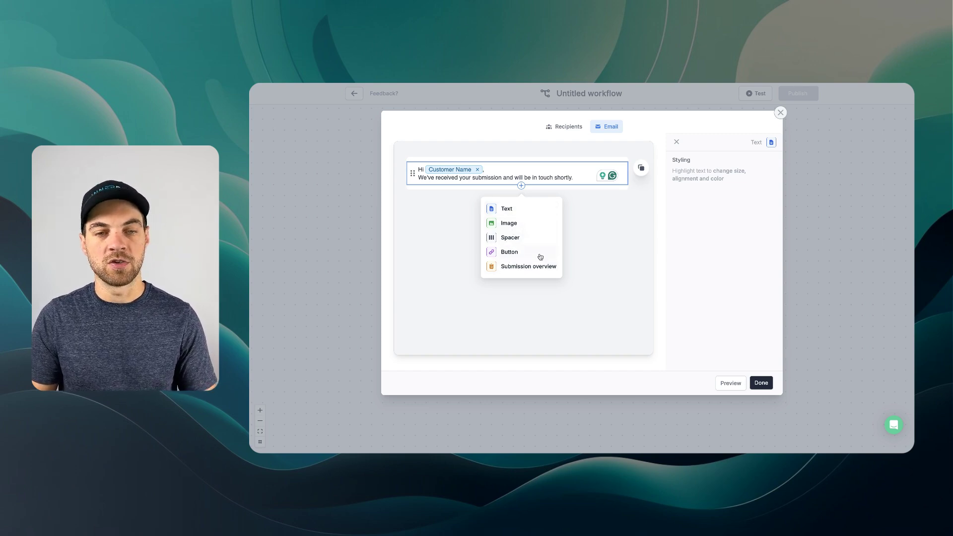
pyautogui.click(601, 235)
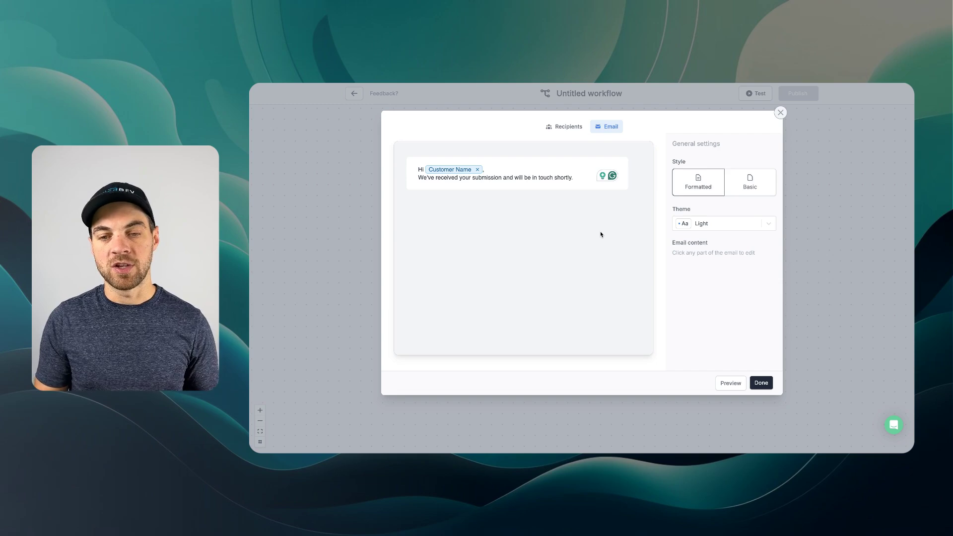
pyautogui.click(764, 383)
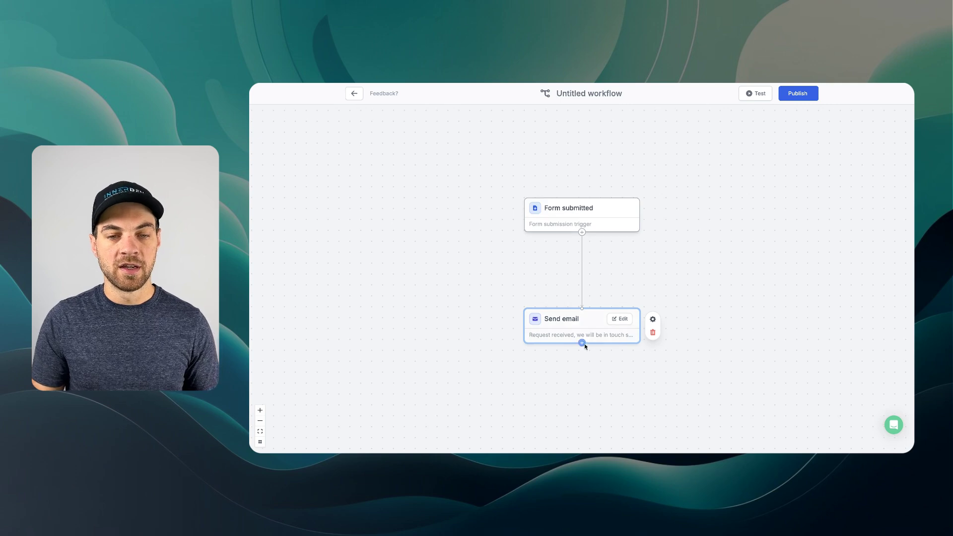
# - Add a Filter step after Send email with the condition Urgent? is set
pyautogui.click(582, 343)
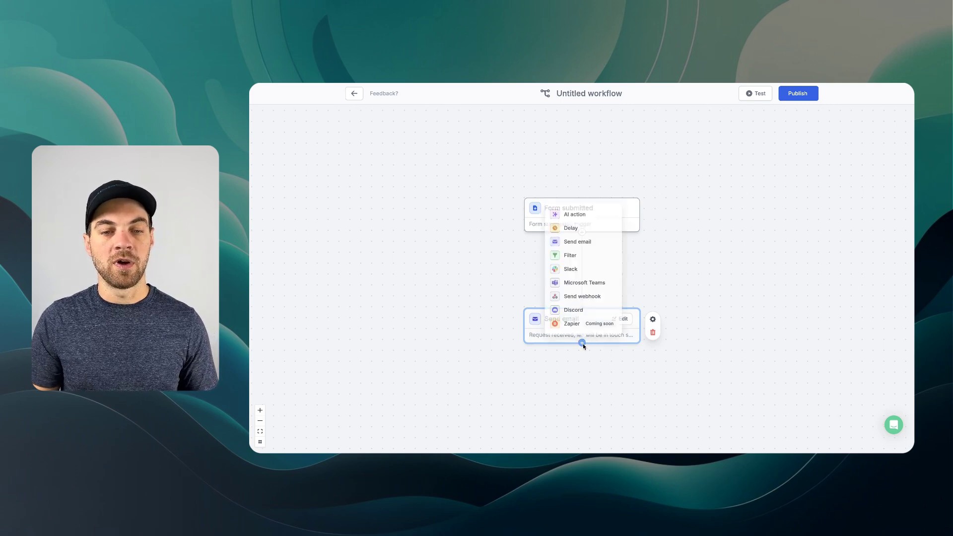
pyautogui.click(572, 251)
pyautogui.click(580, 139)
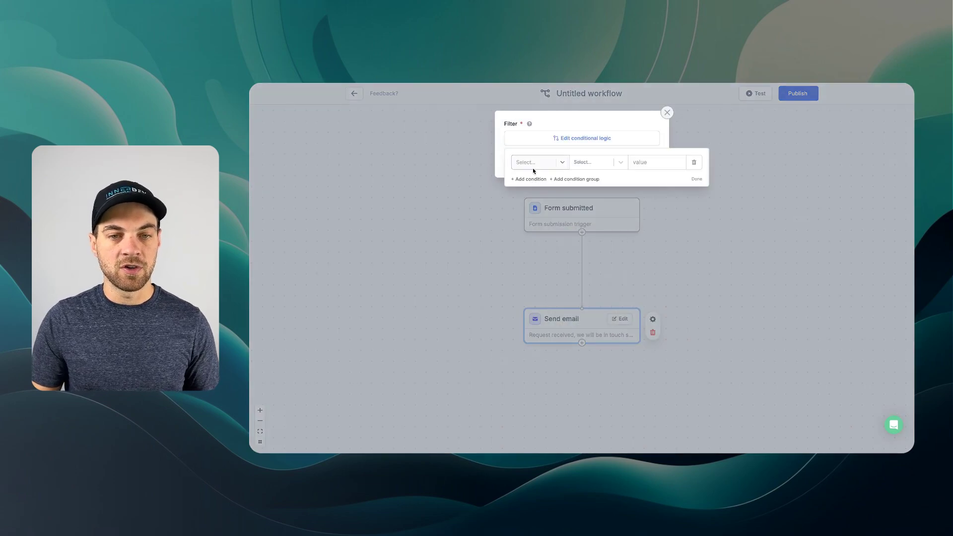
pyautogui.click(531, 164)
pyautogui.scroll(-2, 547, 222)
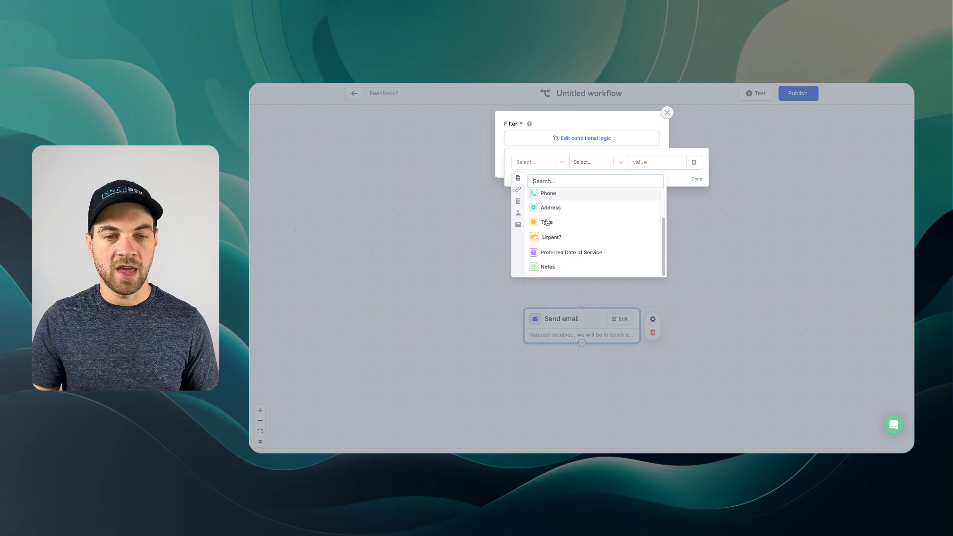
pyautogui.click(550, 238)
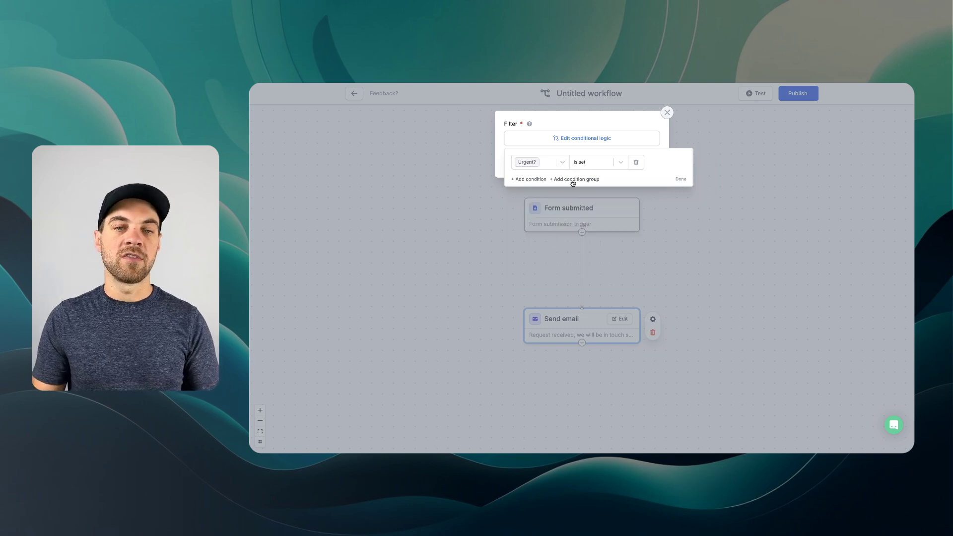
pyautogui.click(681, 179)
pyautogui.click(647, 166)
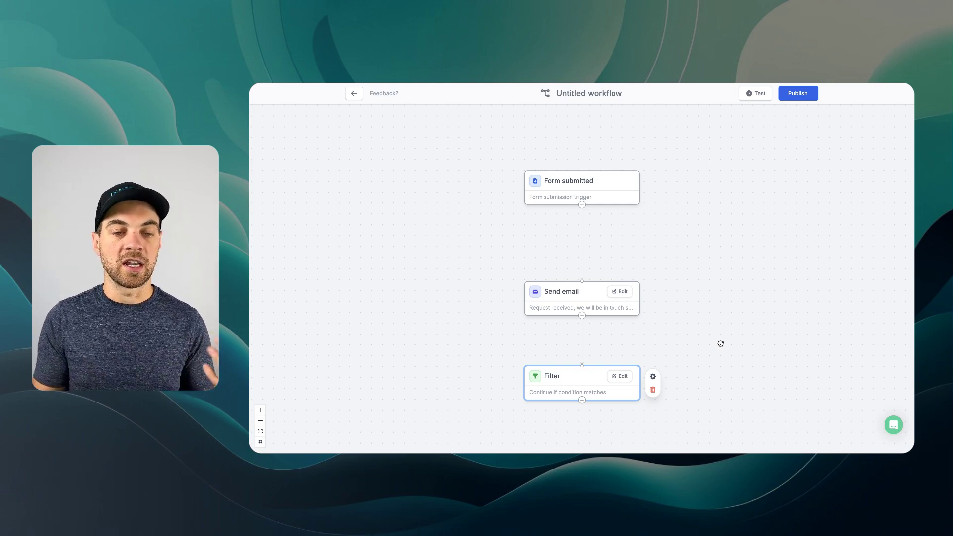
pyautogui.click(582, 400)
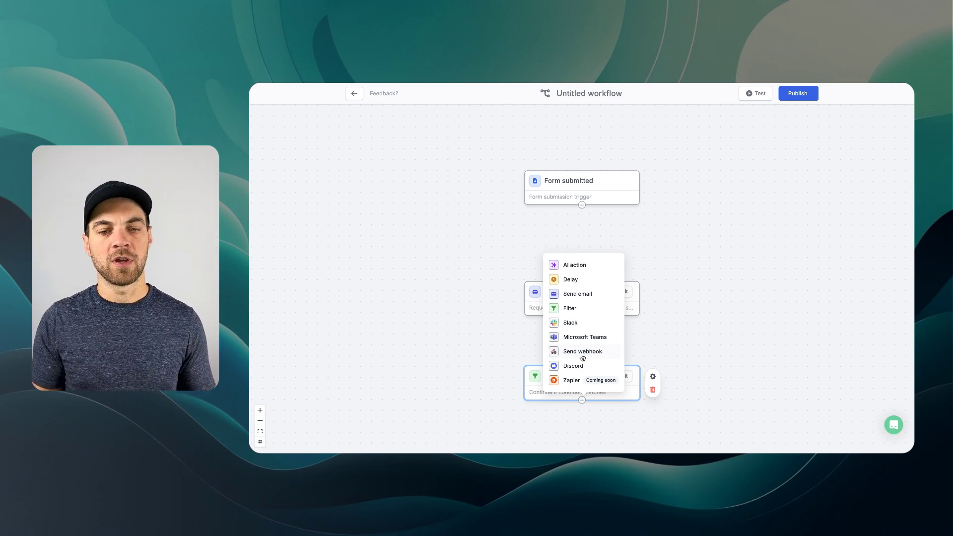
# - Add a Slack step using the connected account to post all fields to #leads
pyautogui.click(569, 324)
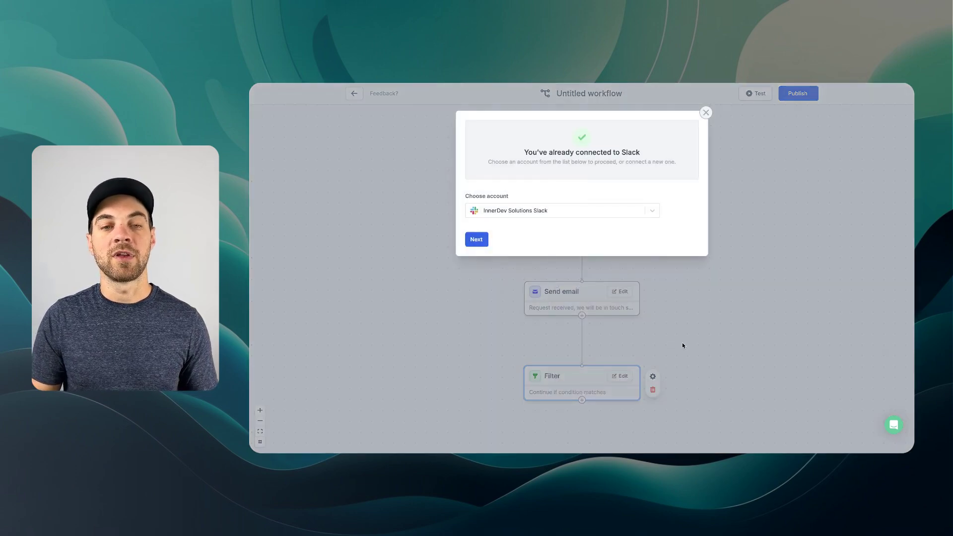
pyautogui.click(476, 240)
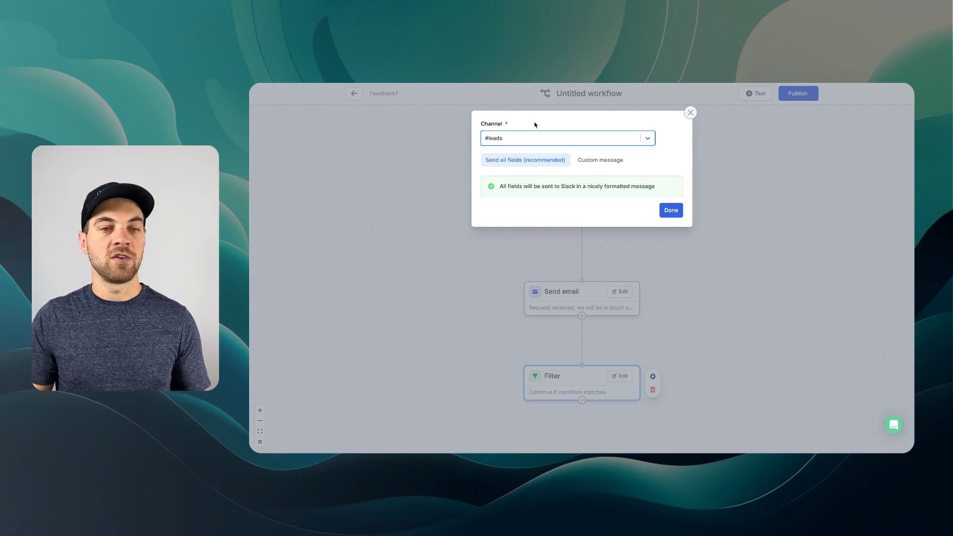
pyautogui.click(671, 210)
# - Rename the workflow to 'New Customer Inquiry'
pyautogui.click(589, 94)
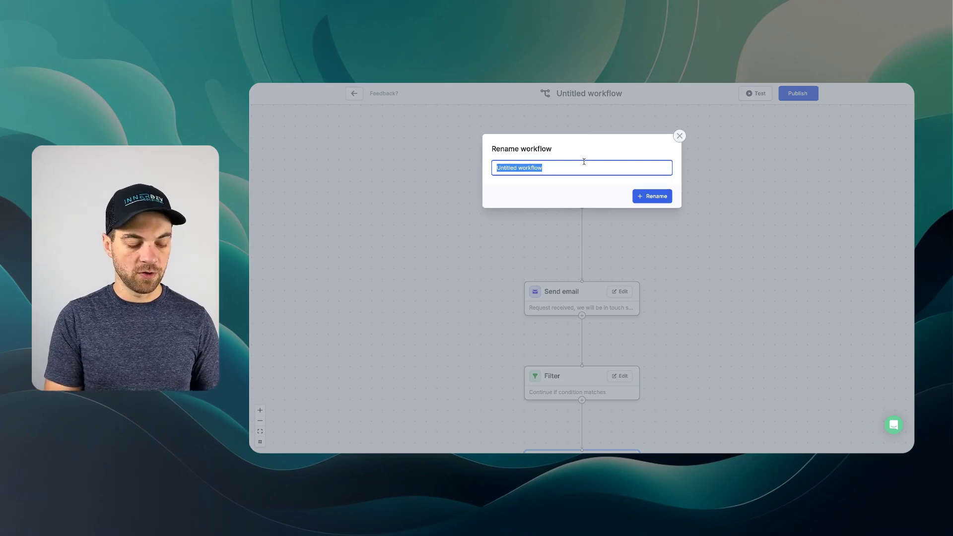
pyautogui.write('New Customer Inquiry')
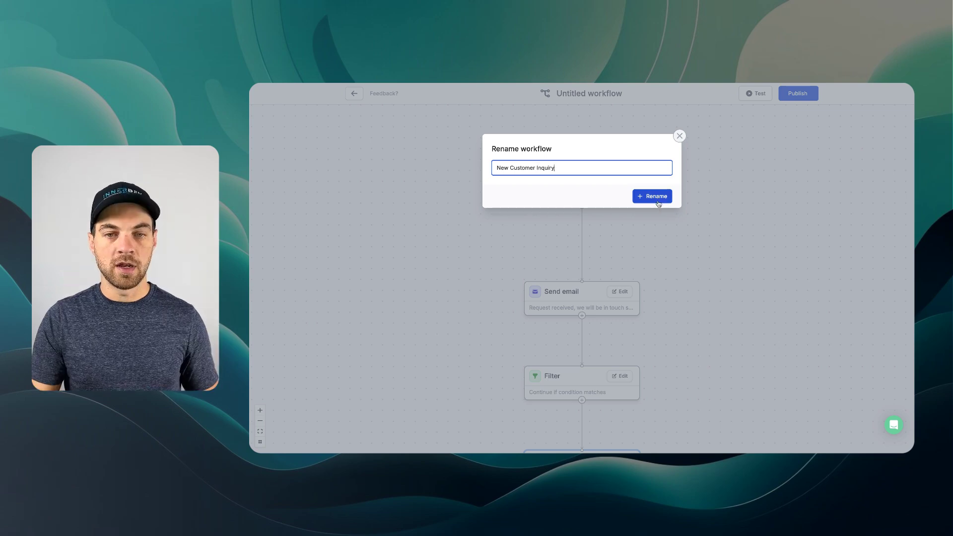
pyautogui.click(657, 197)
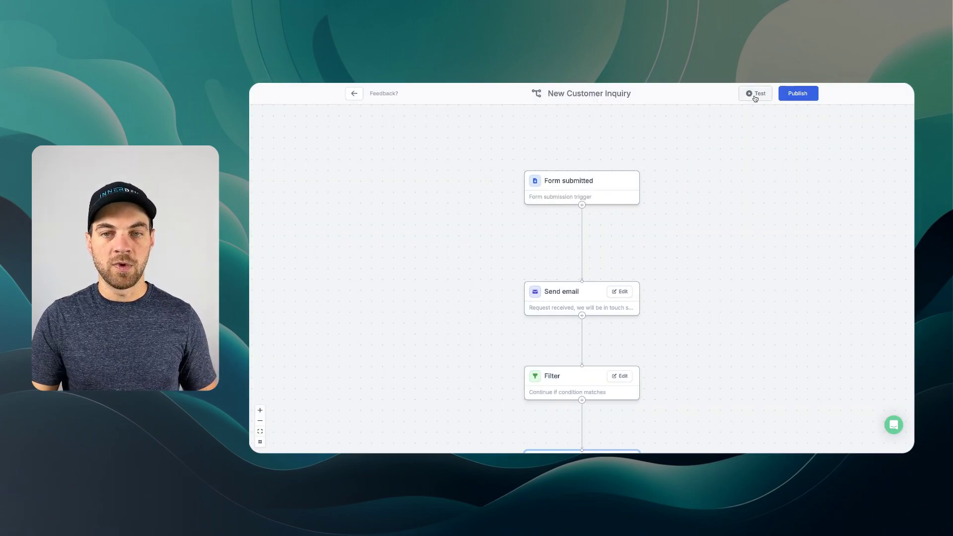
# - Generate a sample submission and run the workflow test on it
pyautogui.click(755, 95)
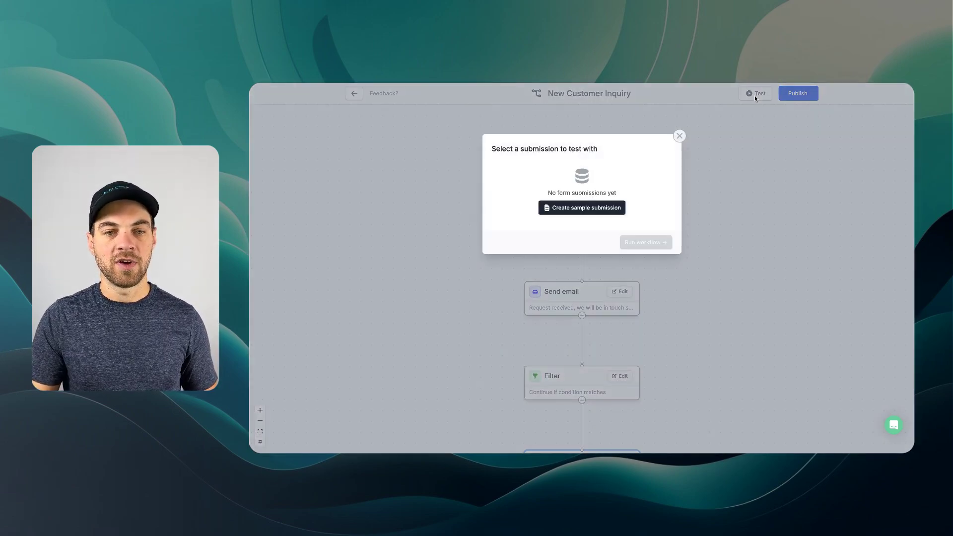
pyautogui.click(591, 214)
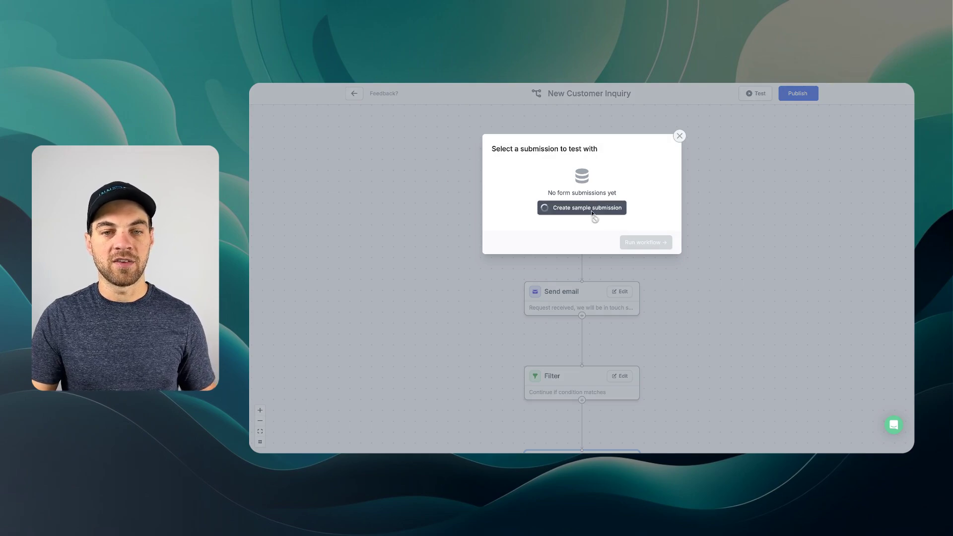
pyautogui.scroll(-4, 604, 226)
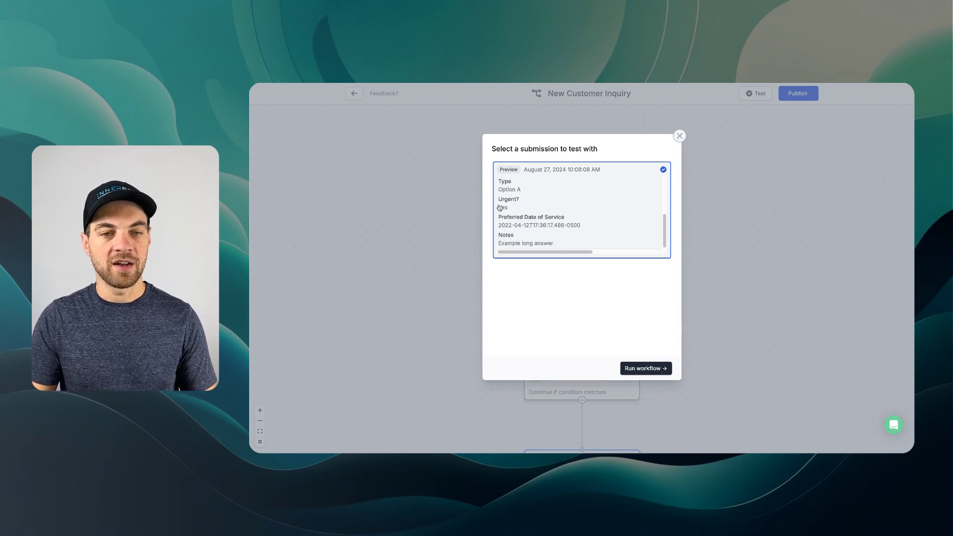
pyautogui.click(649, 369)
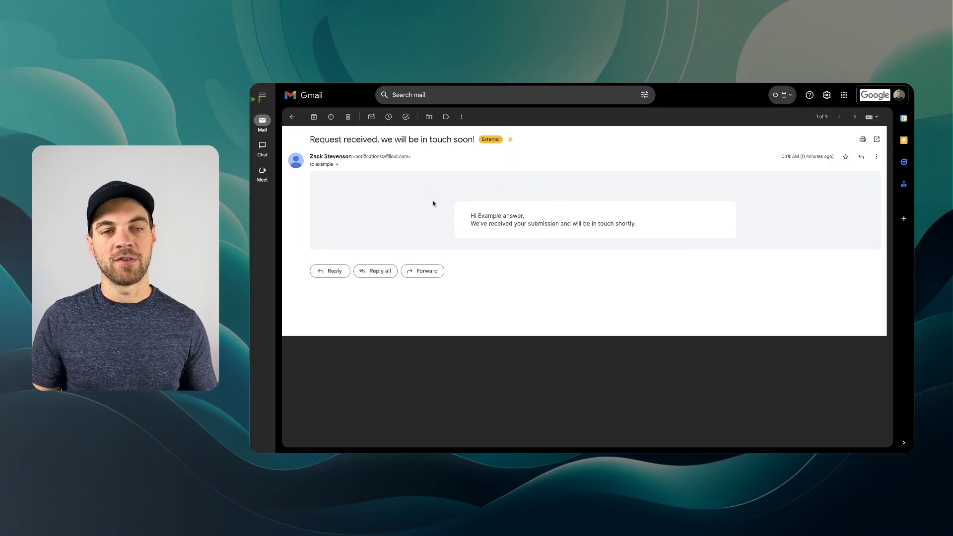
# - Switch to Slack to view the #leads post of the sample submission
pyautogui.press('super+Tab')
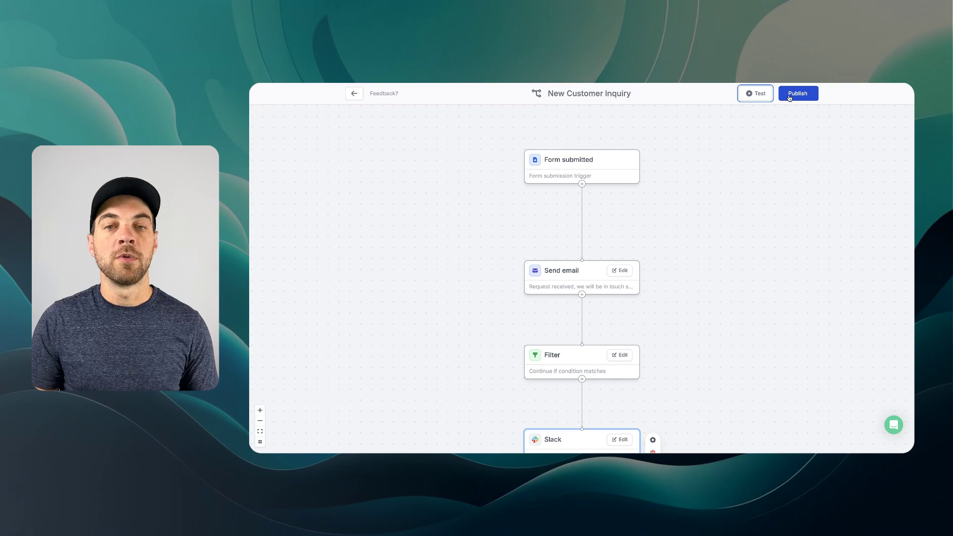
# - Publish and activate the New Customer Inquiry workflow, then return to editing the Work Orders Intake form
pyautogui.click(792, 94)
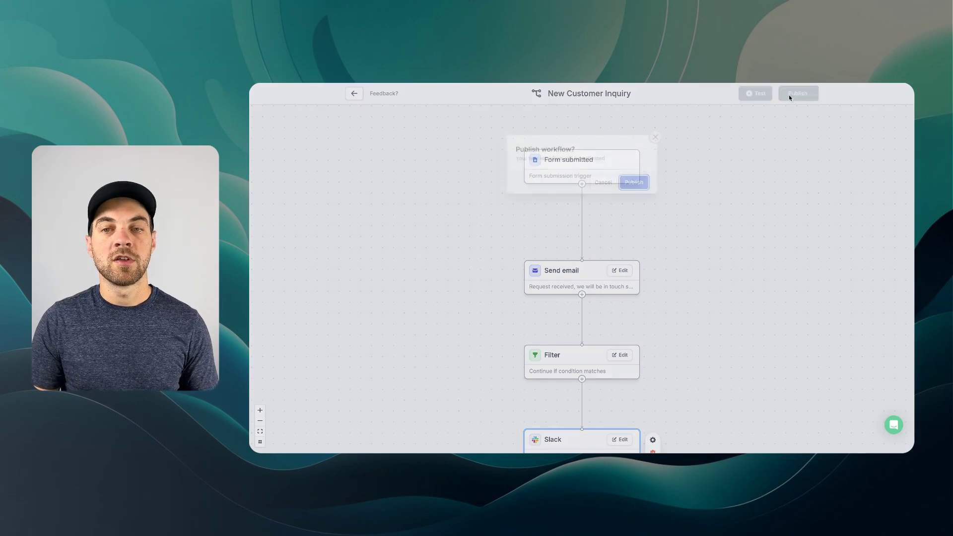
pyautogui.click(635, 184)
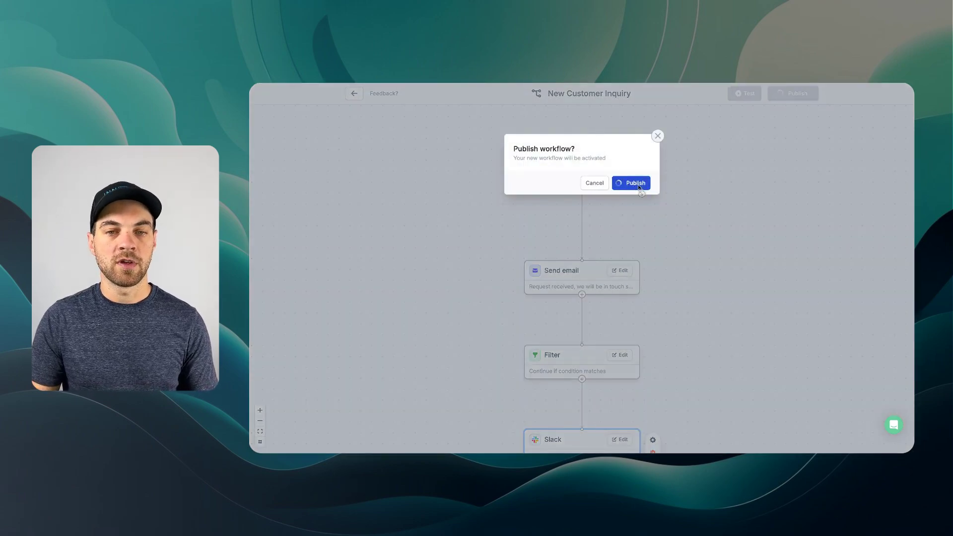
pyautogui.click(368, 95)
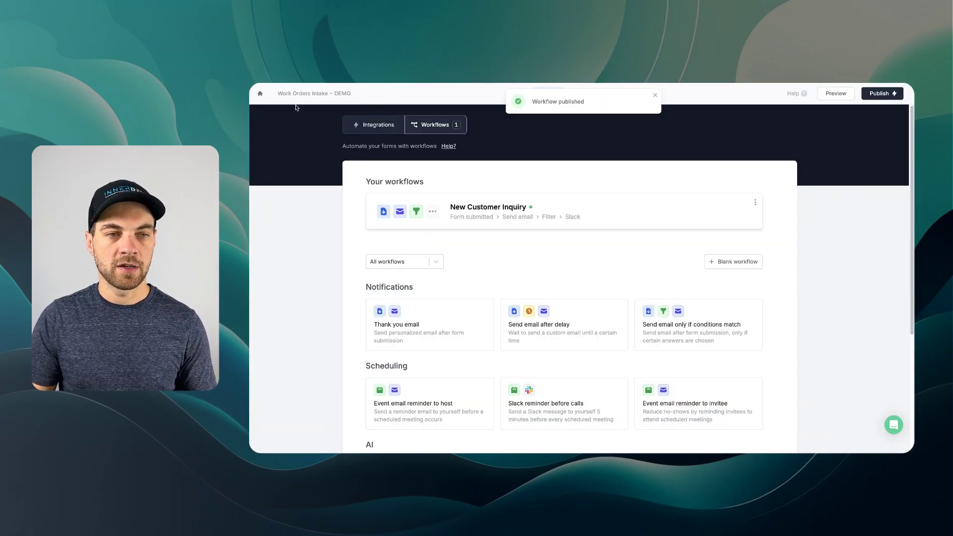
pyautogui.click(655, 96)
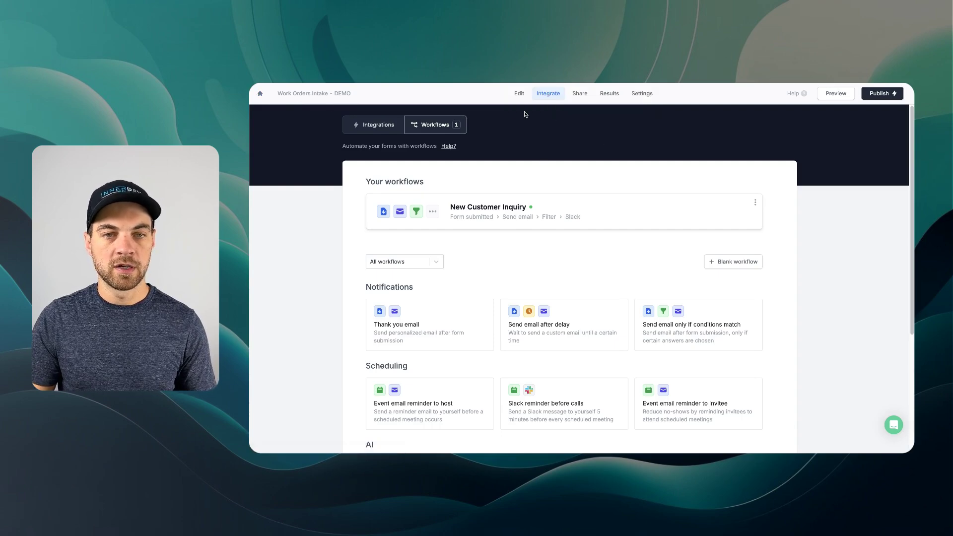
pyautogui.click(519, 95)
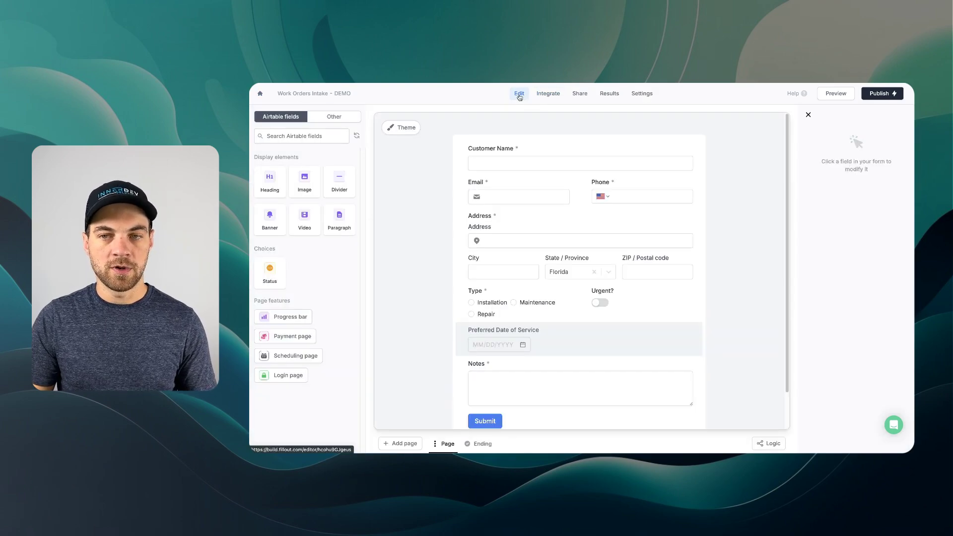
# - Preview the form and submit a Maintenance intake for Sep 5 noting 'Maintenance on HVAC system as done annually'
pyautogui.click(832, 97)
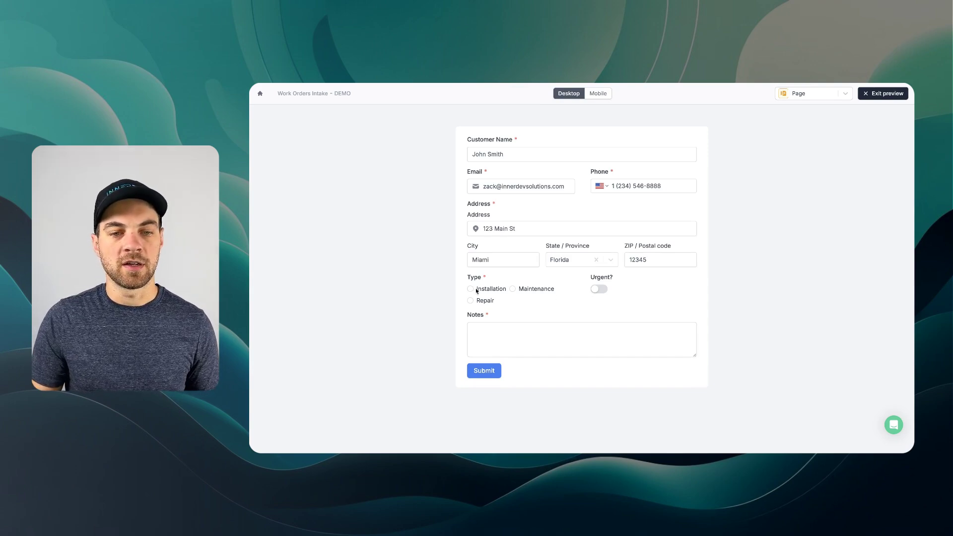
pyautogui.click(470, 288)
pyautogui.click(470, 301)
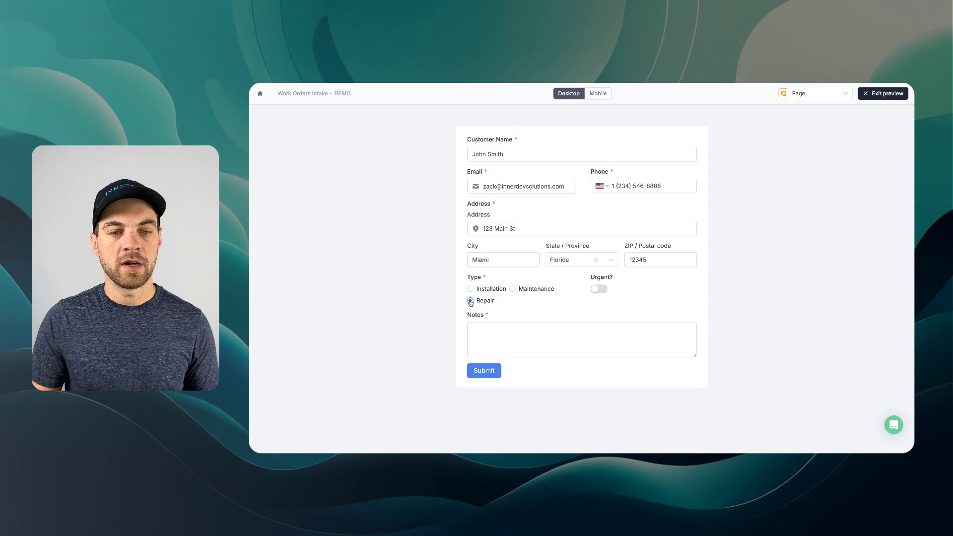
pyautogui.click(522, 291)
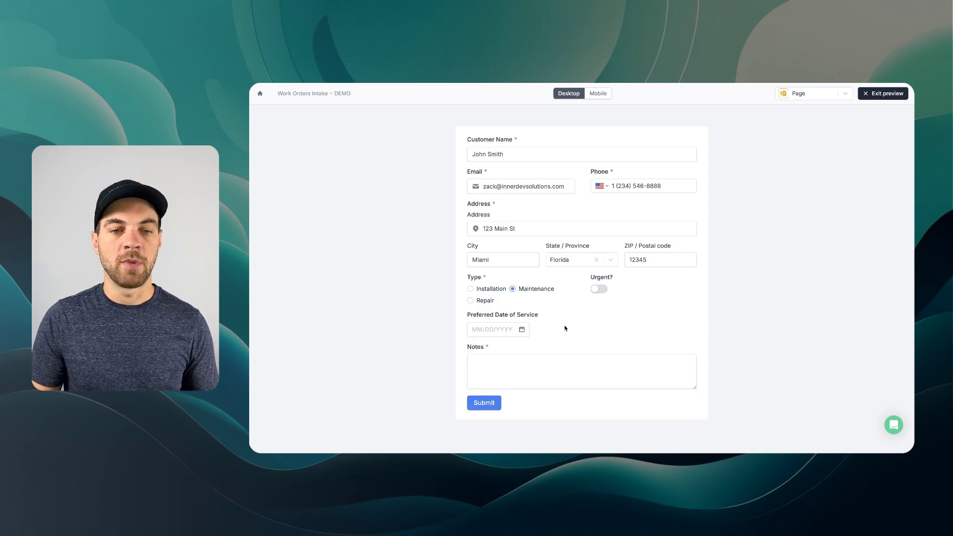
pyautogui.click(522, 329)
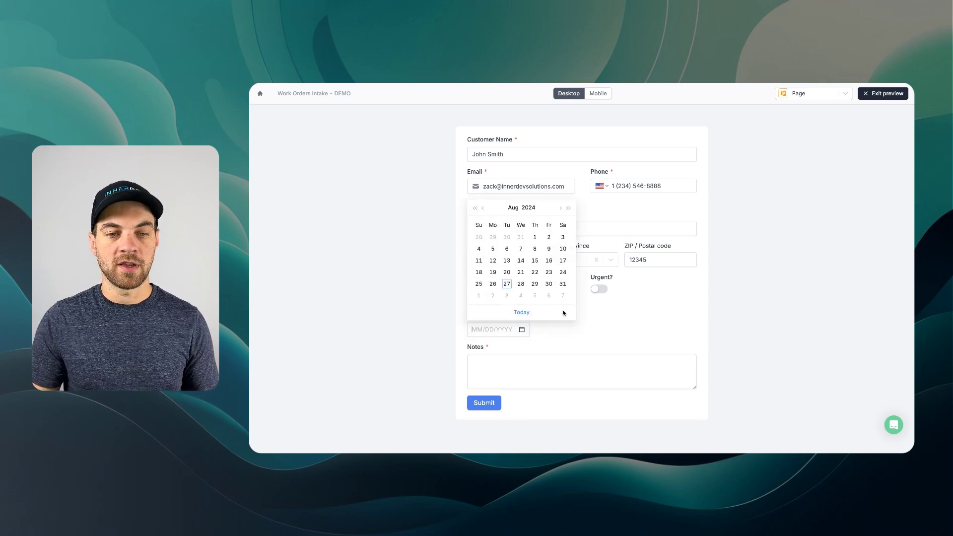
pyautogui.click(534, 298)
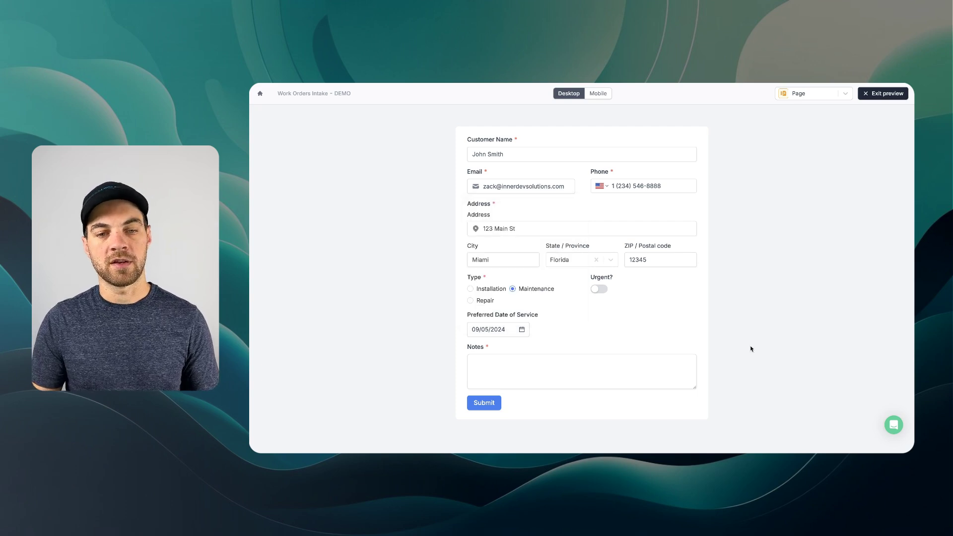
pyautogui.click(540, 362)
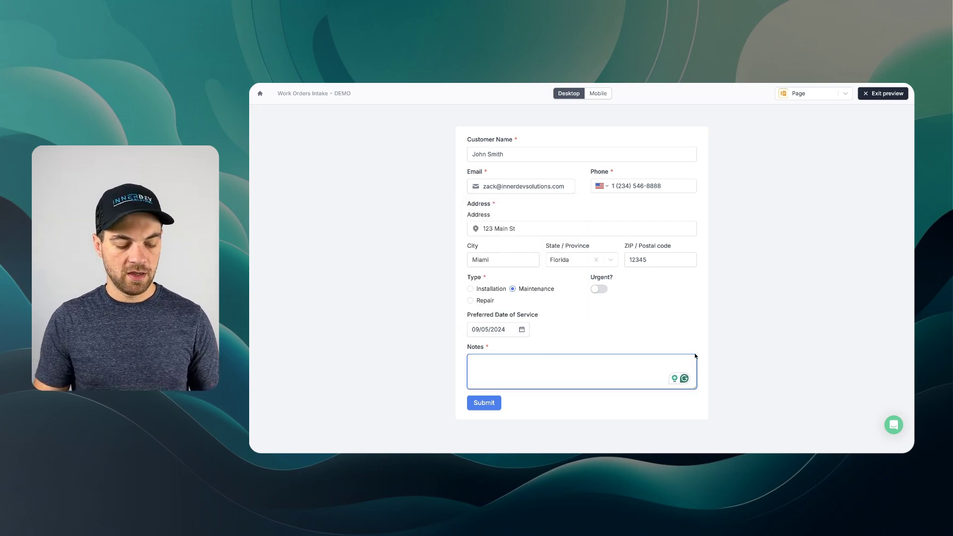
pyautogui.write('Maintenance on ')
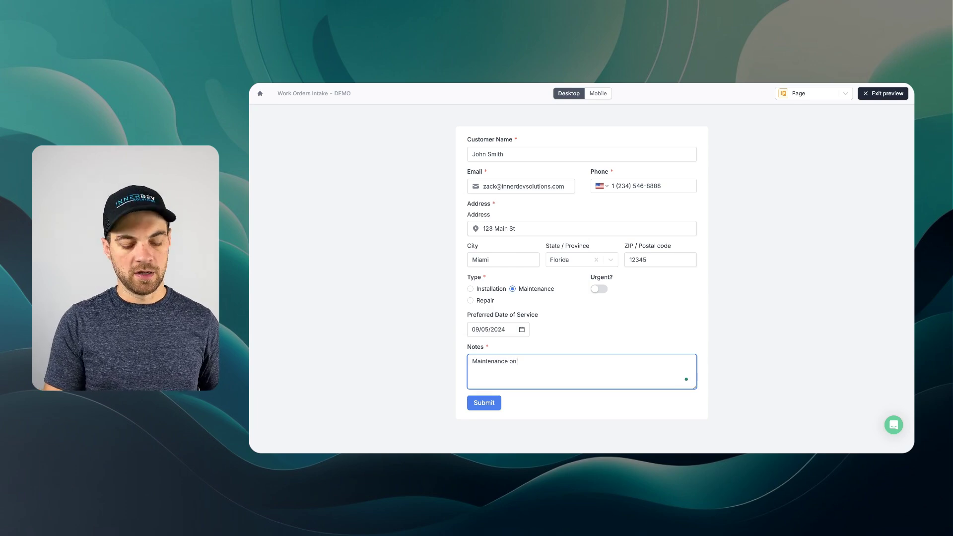
pyautogui.write('HVAC sys')
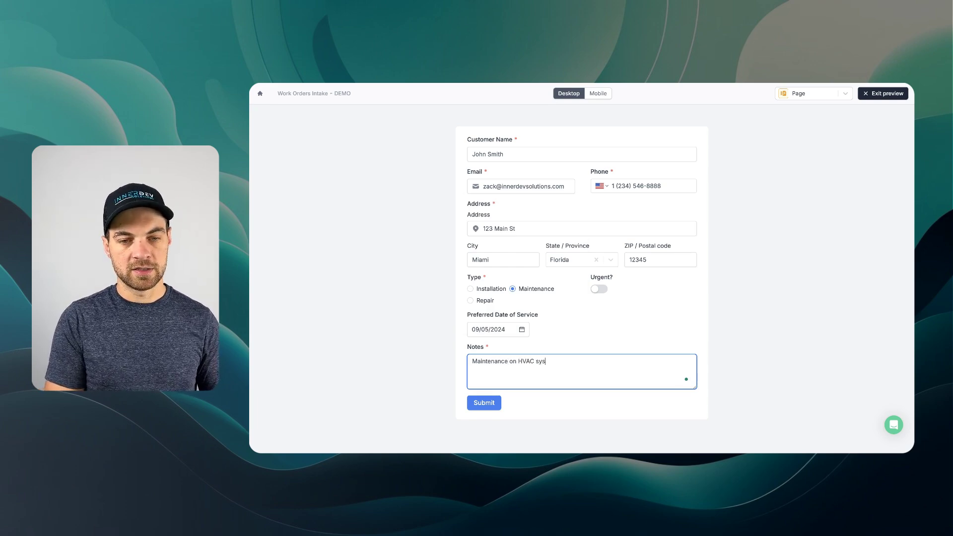
pyautogui.write('tem as done annua')
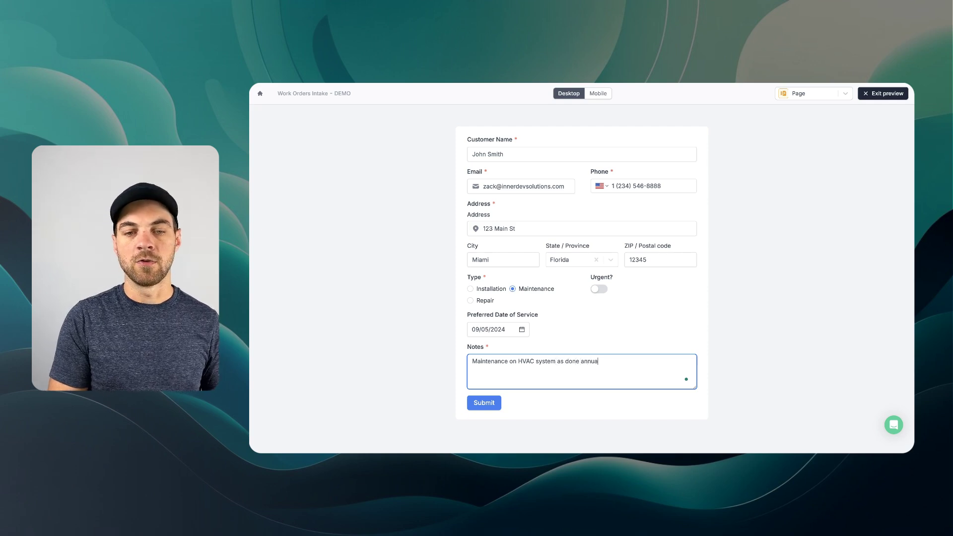
pyautogui.write('lly')
pyautogui.click(484, 402)
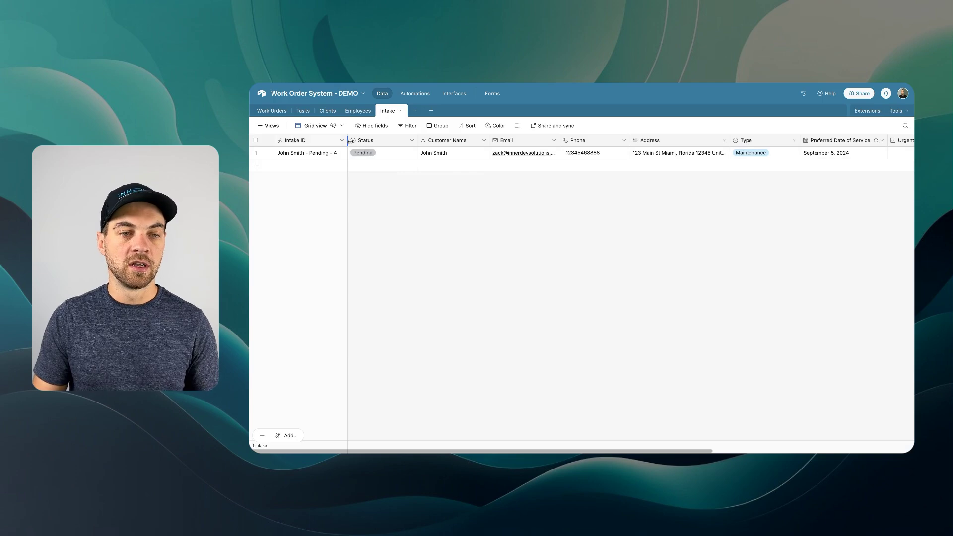
# - Widen the Intake table's Address column to show full addresses, leaving the intake's Status as Pending
pyautogui.doubleClick(384, 141)
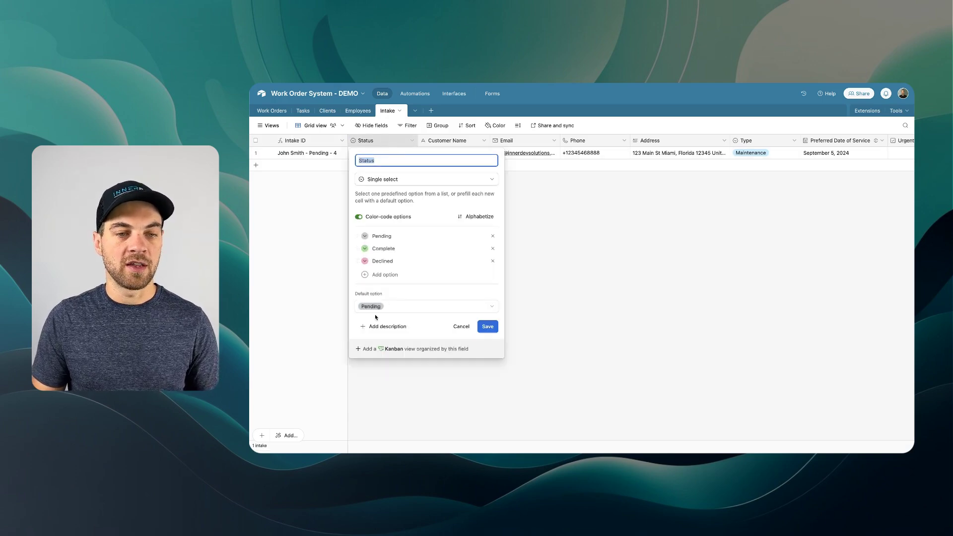
pyautogui.click(461, 326)
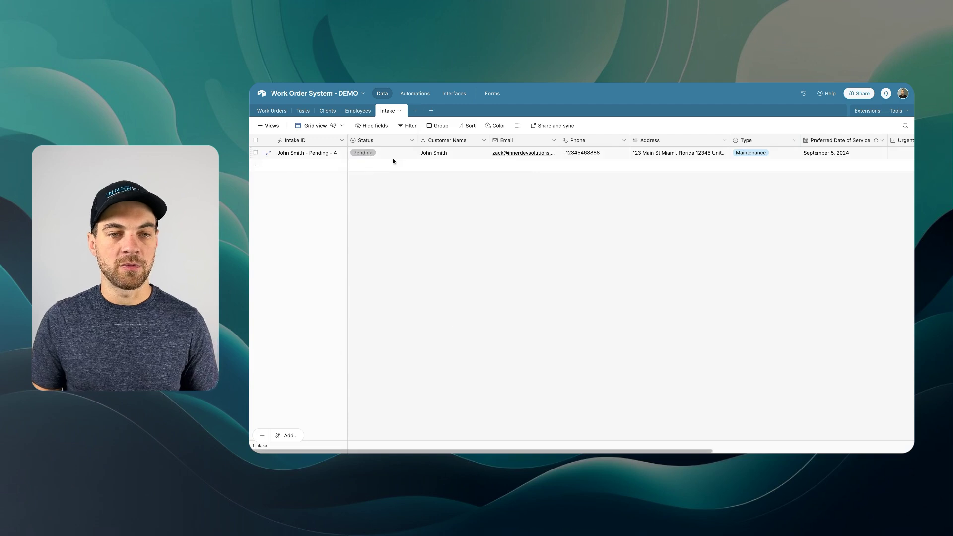
pyautogui.hscroll(3, 488, 147)
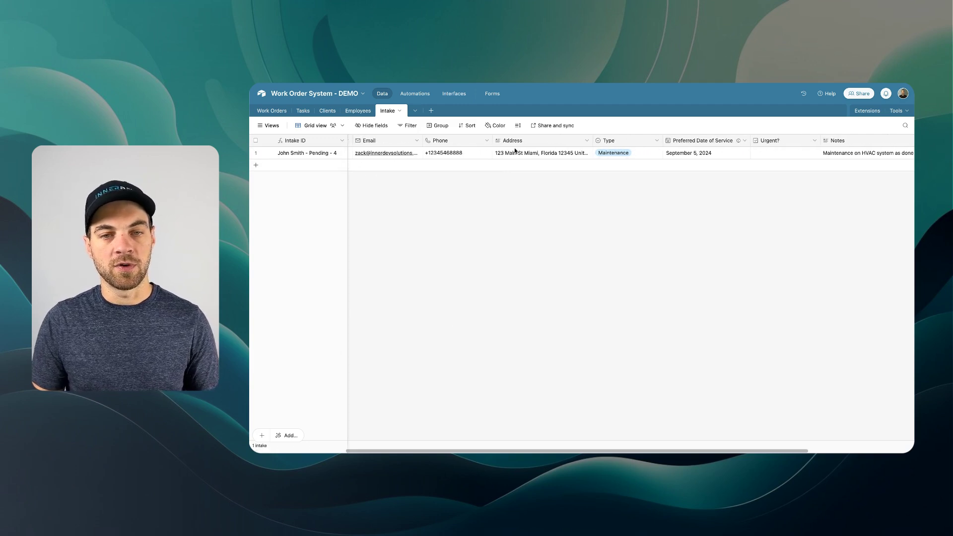
pyautogui.moveTo(585, 141); pyautogui.dragTo(616, 142)
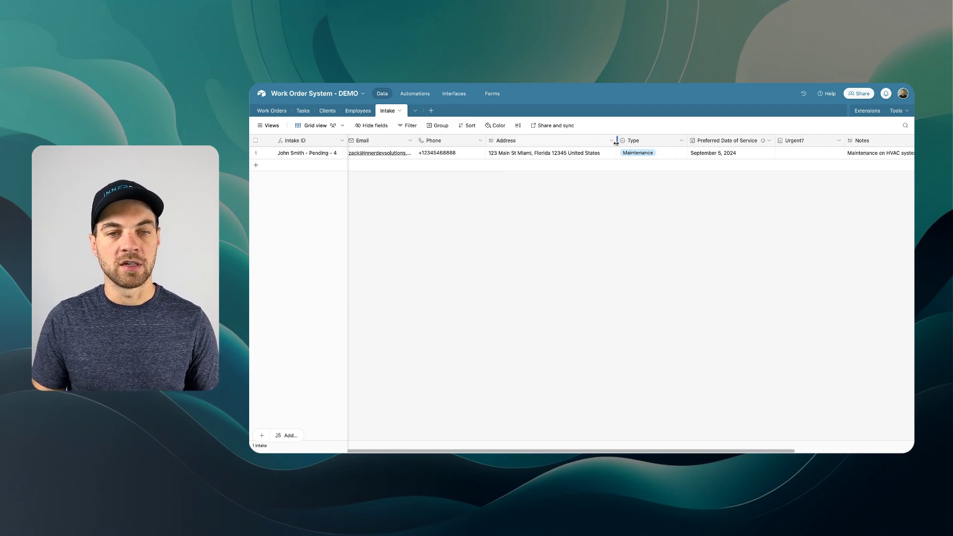
pyautogui.hscroll(-3, 518, 236)
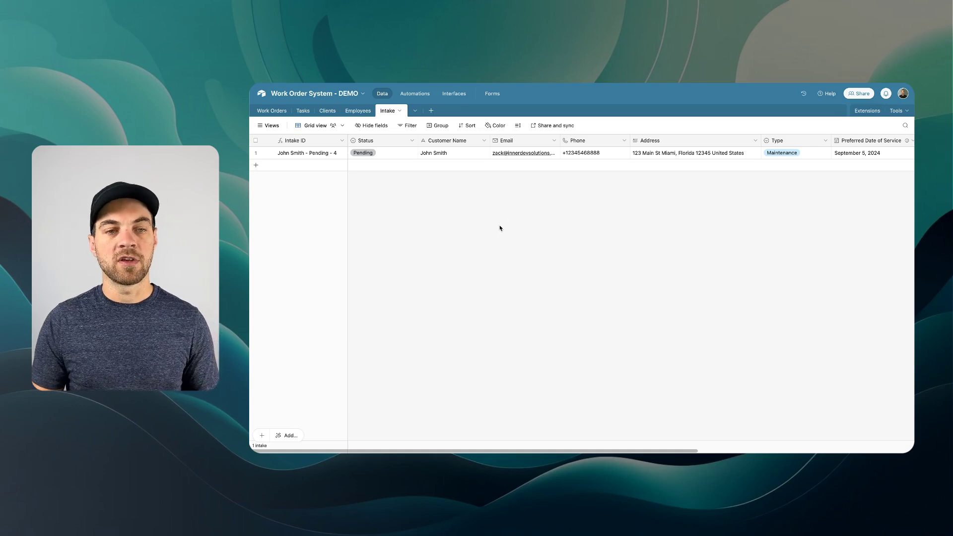
pyautogui.click(401, 155)
pyautogui.click(400, 155)
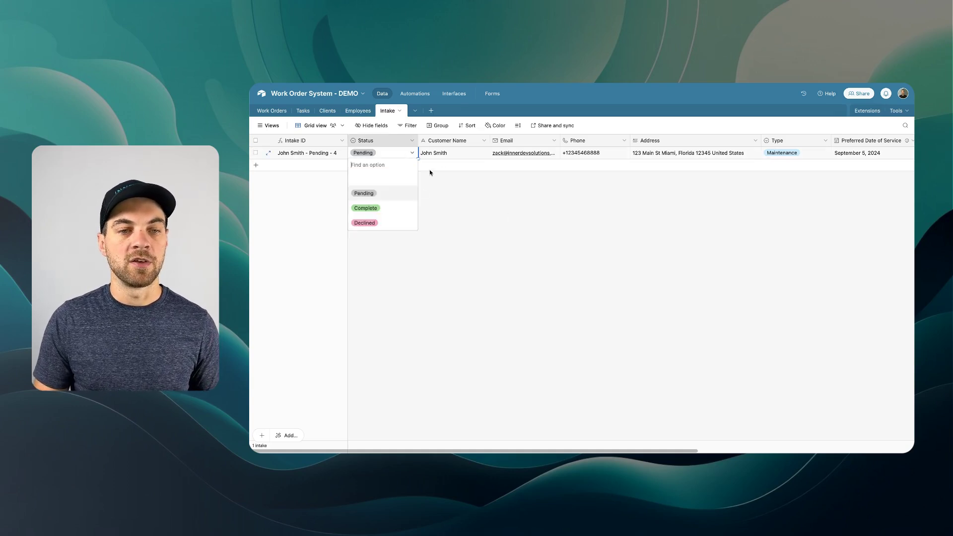
pyautogui.click(454, 224)
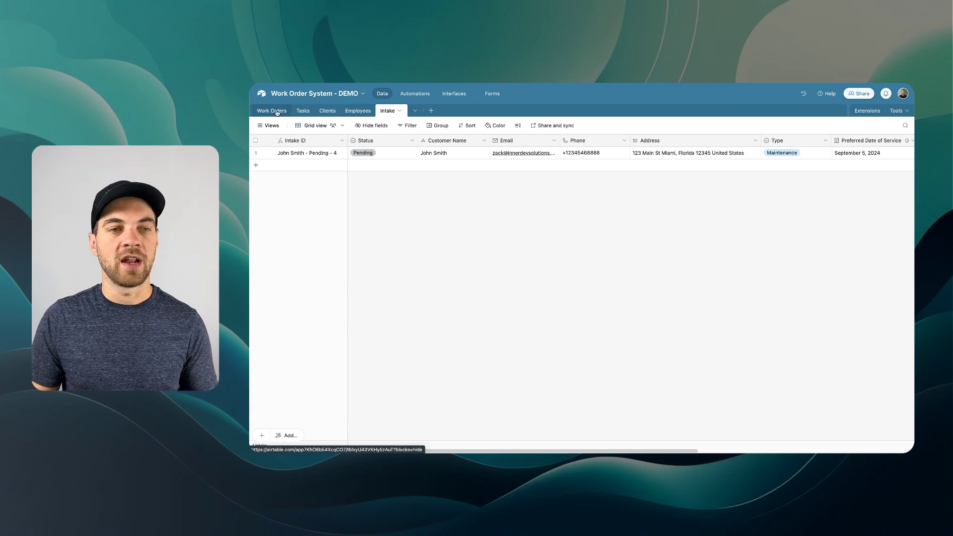
# - Review the Tasks, Clients and Employees tables, then begin a new automation's trigger
pyautogui.click(302, 111)
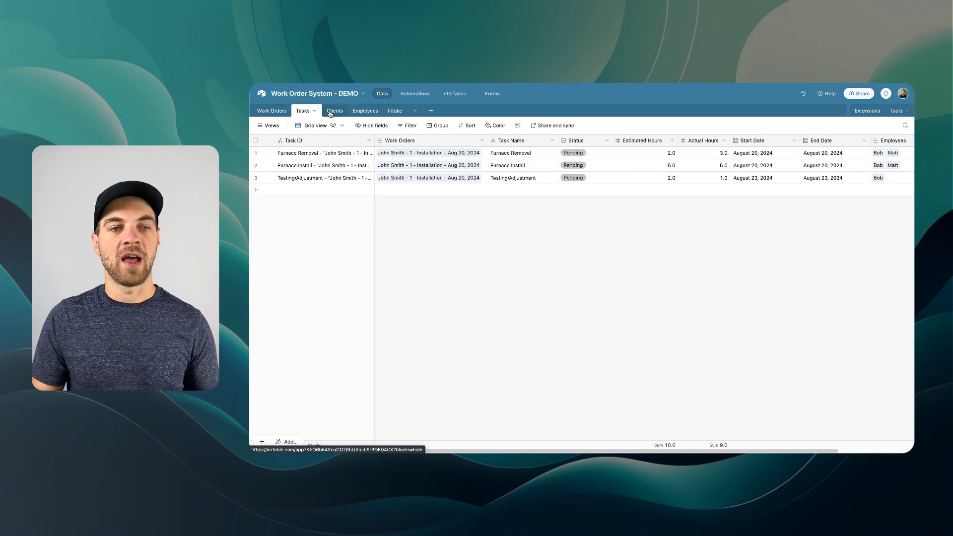
pyautogui.click(327, 111)
pyautogui.click(357, 110)
pyautogui.click(395, 110)
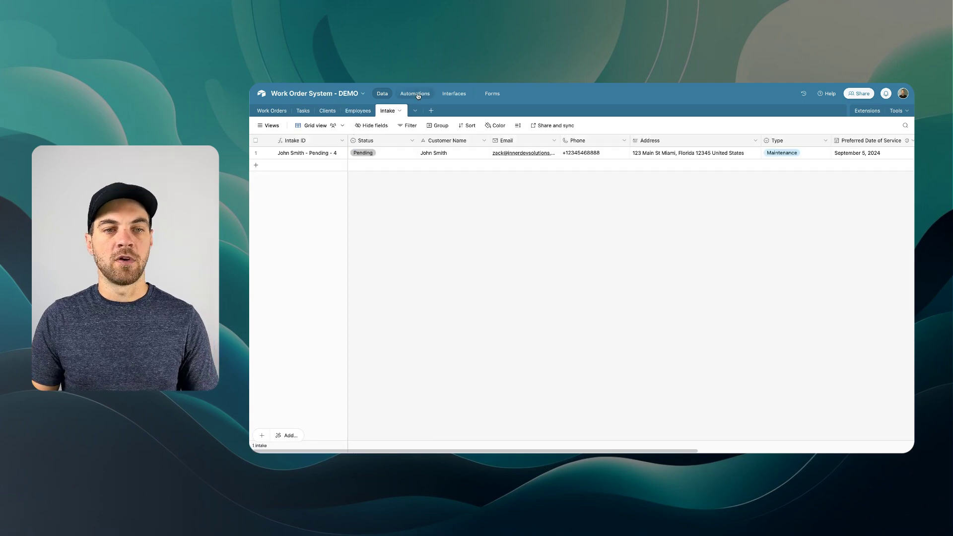
pyautogui.click(415, 93)
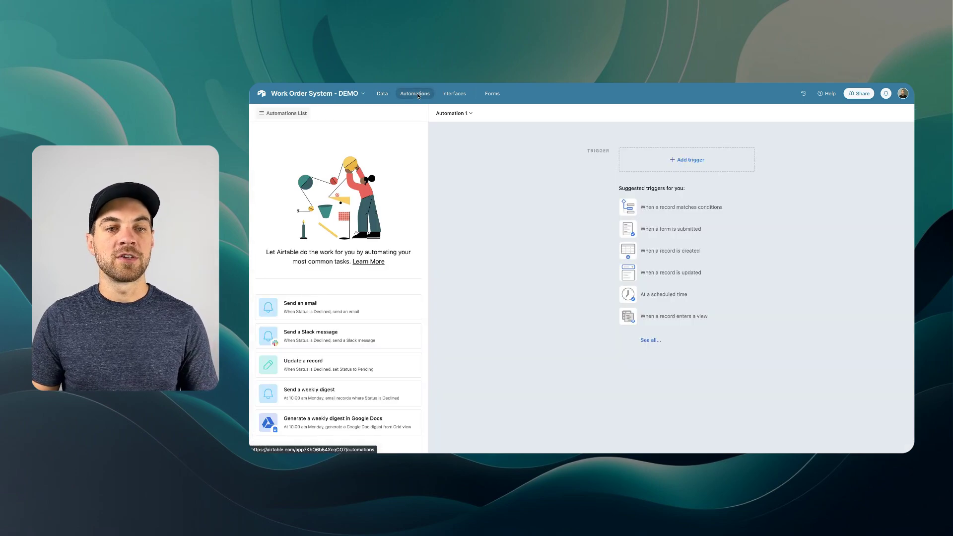
pyautogui.click(684, 161)
# - Trigger the automation when an Intake record matches the condition Status is Complete
pyautogui.click(667, 189)
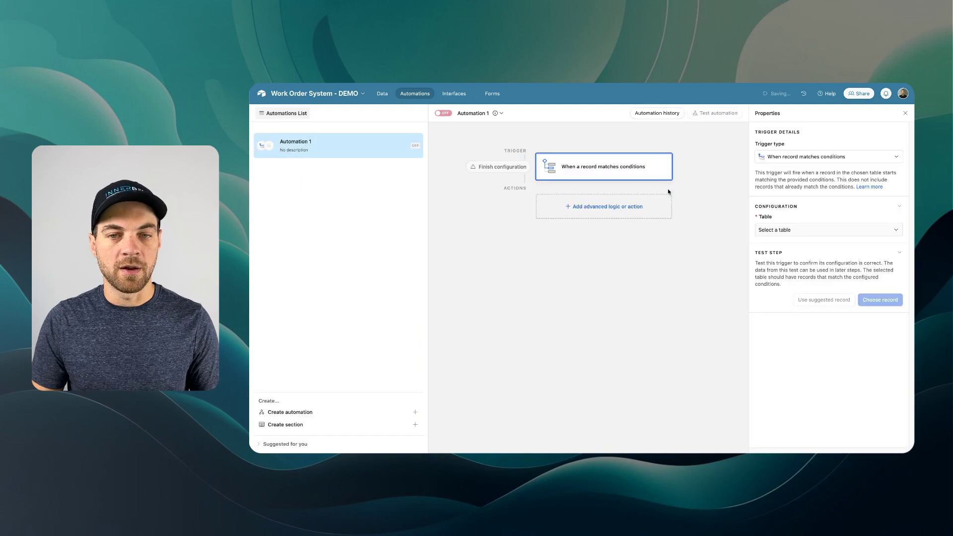
pyautogui.click(804, 230)
pyautogui.click(793, 316)
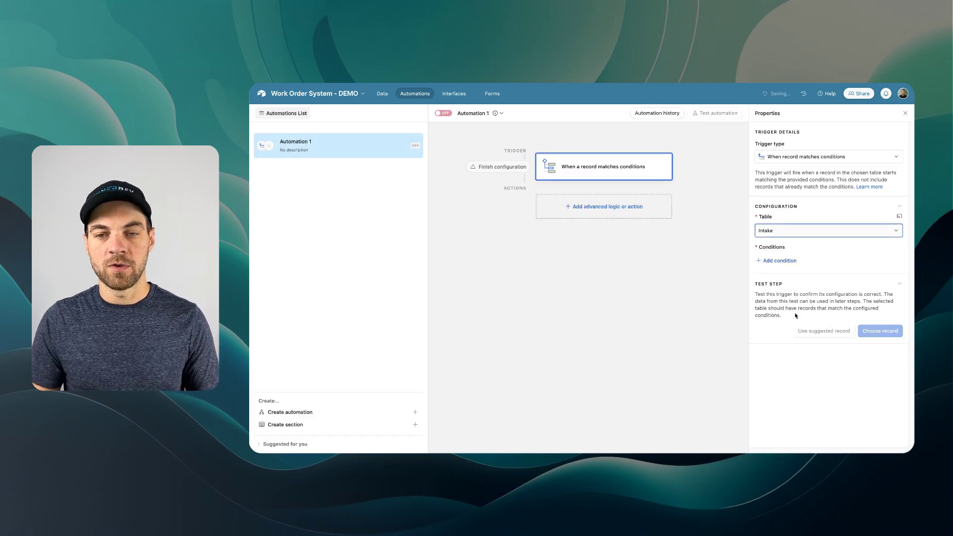
pyautogui.click(780, 261)
pyautogui.click(799, 262)
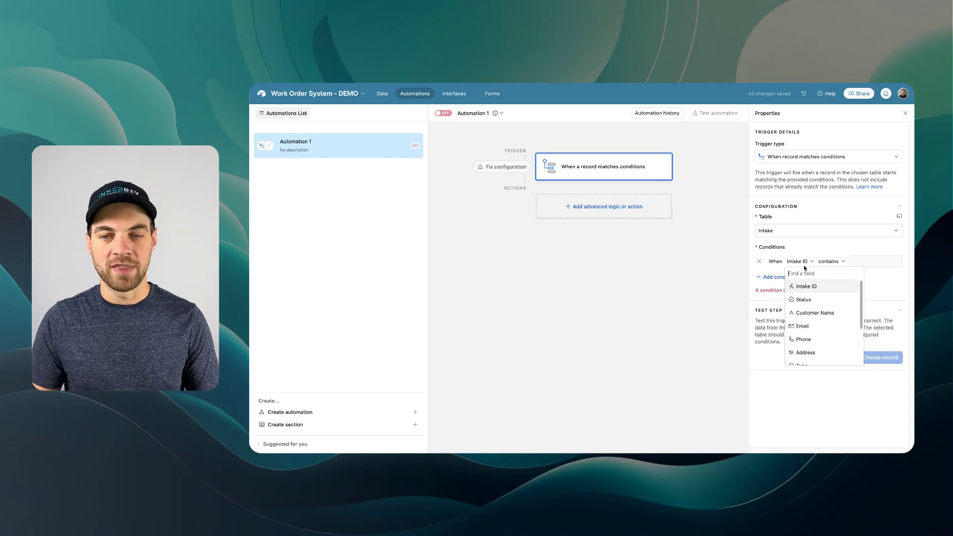
pyautogui.click(803, 299)
pyautogui.click(863, 261)
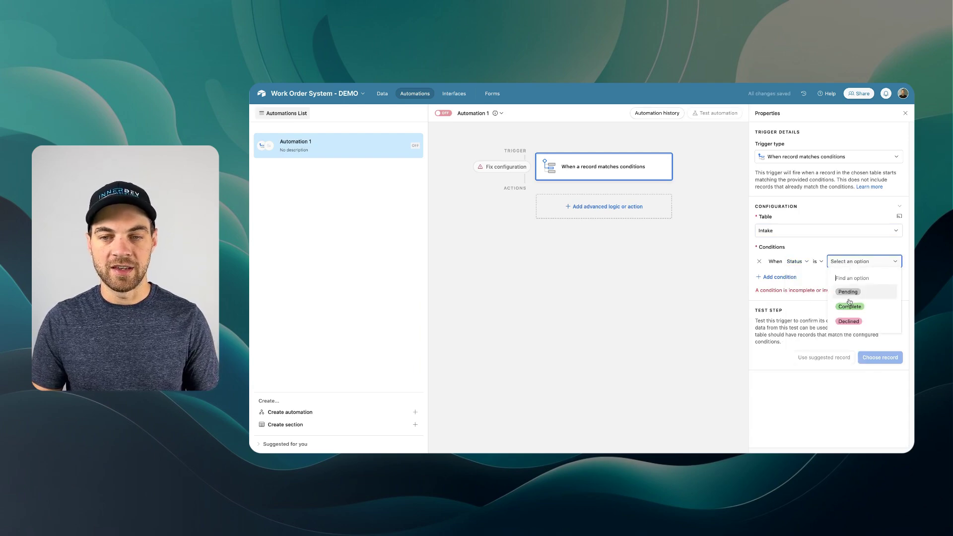
pyautogui.click(846, 307)
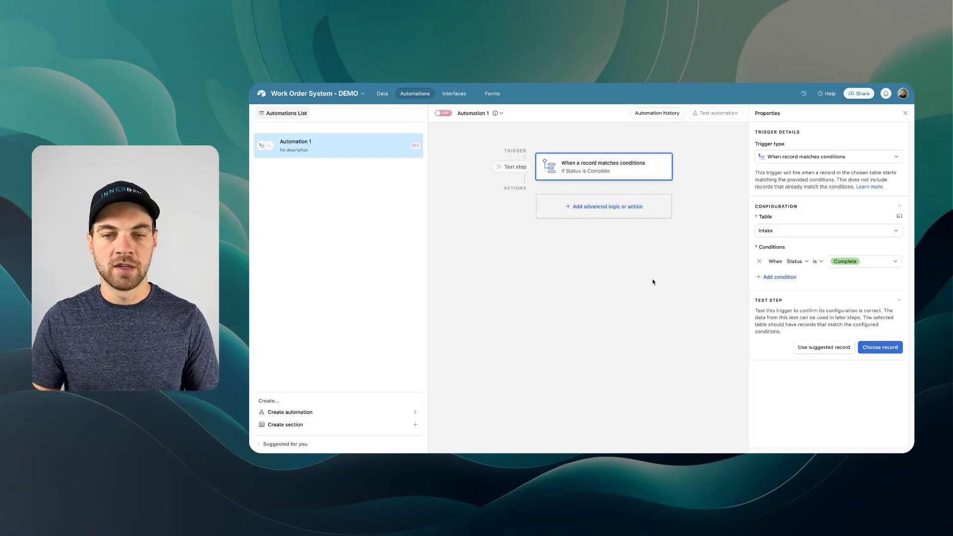
# - Test the trigger against the completed intake record and view the Intake data
pyautogui.click(881, 348)
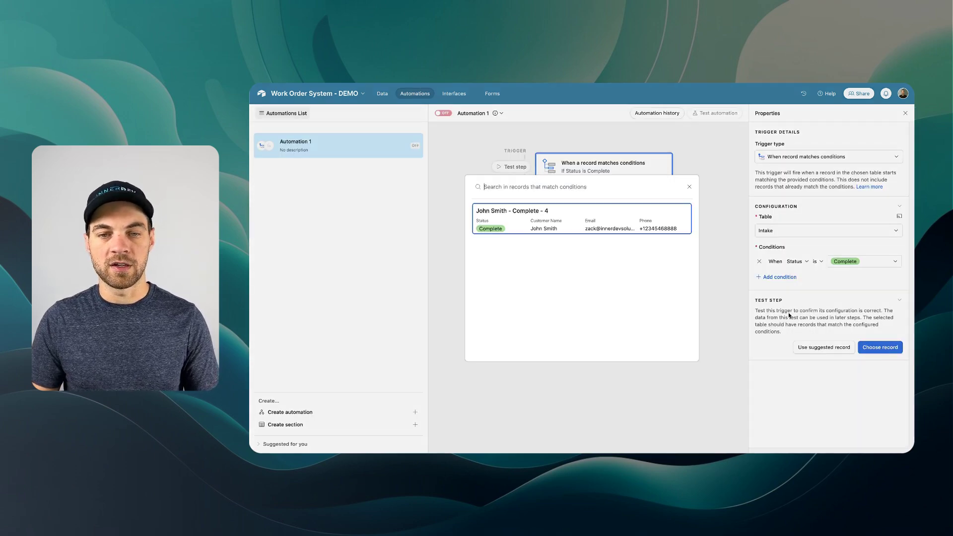
pyautogui.click(533, 224)
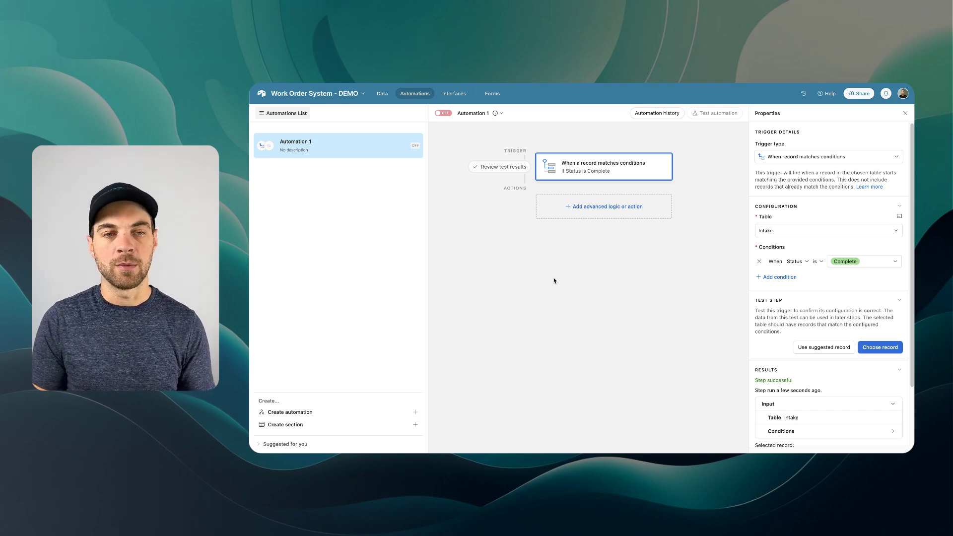
pyautogui.click(382, 93)
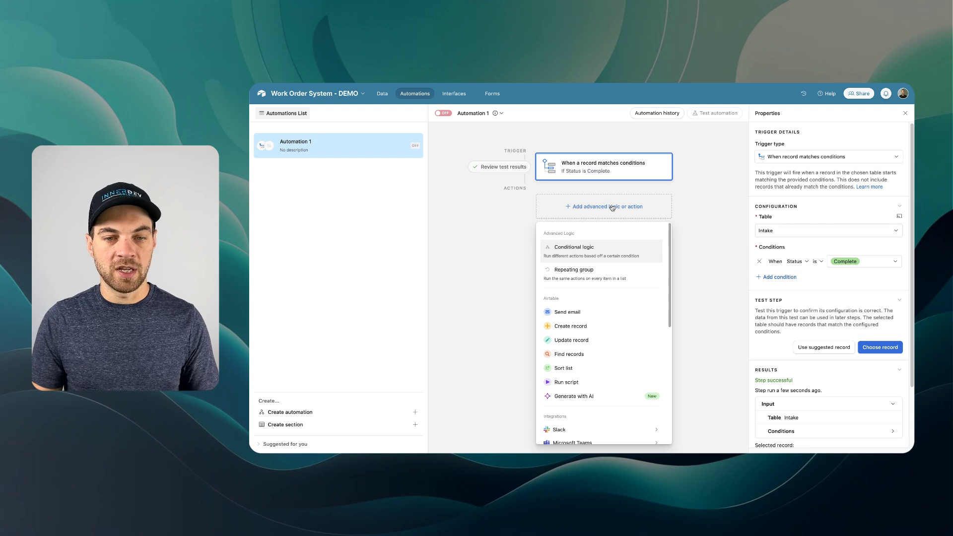
# - Scroll down through the Intake table to review its data
pyautogui.scroll(-2, 606, 266)
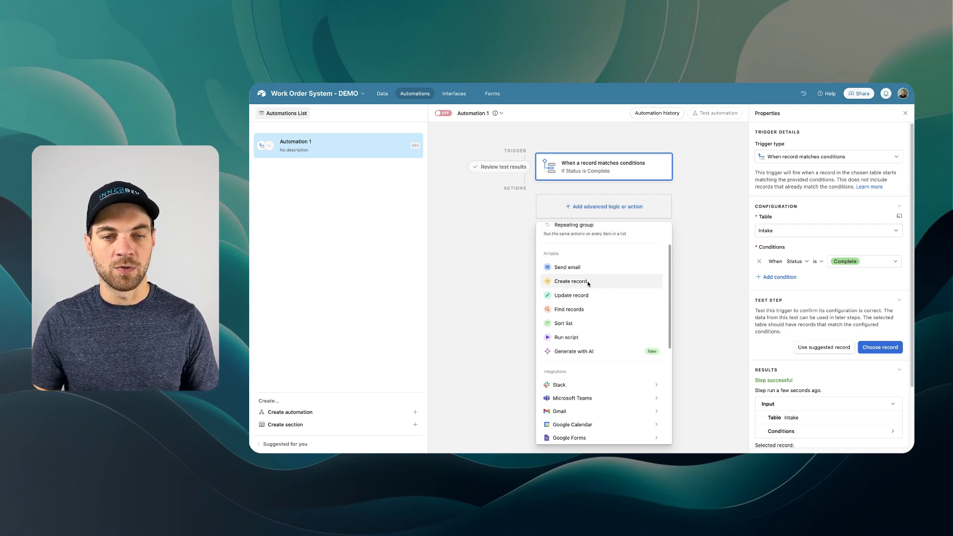
# - Add a Create record action for Clients, filling Client Name from the intake's Customer Name
pyautogui.click(588, 282)
pyautogui.click(793, 291)
pyautogui.click(777, 340)
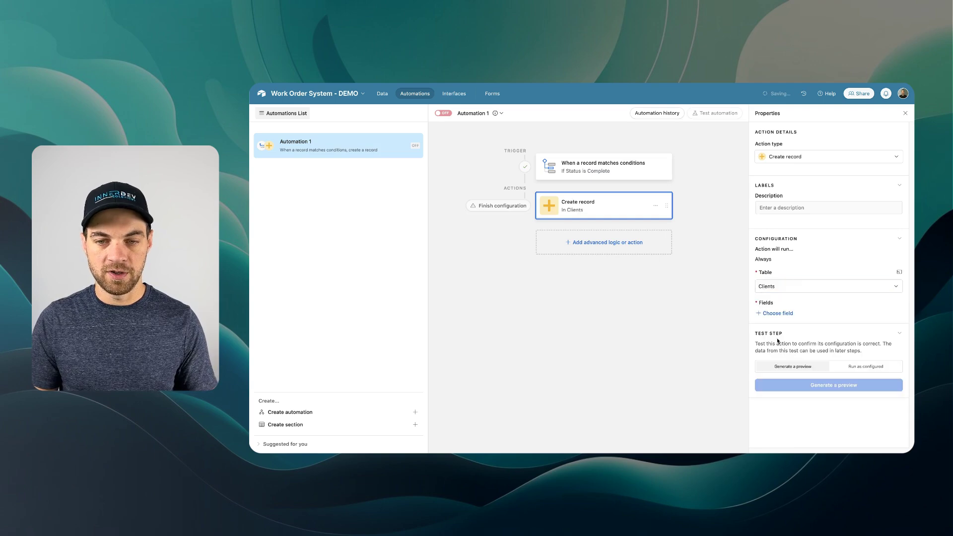
pyautogui.click(777, 313)
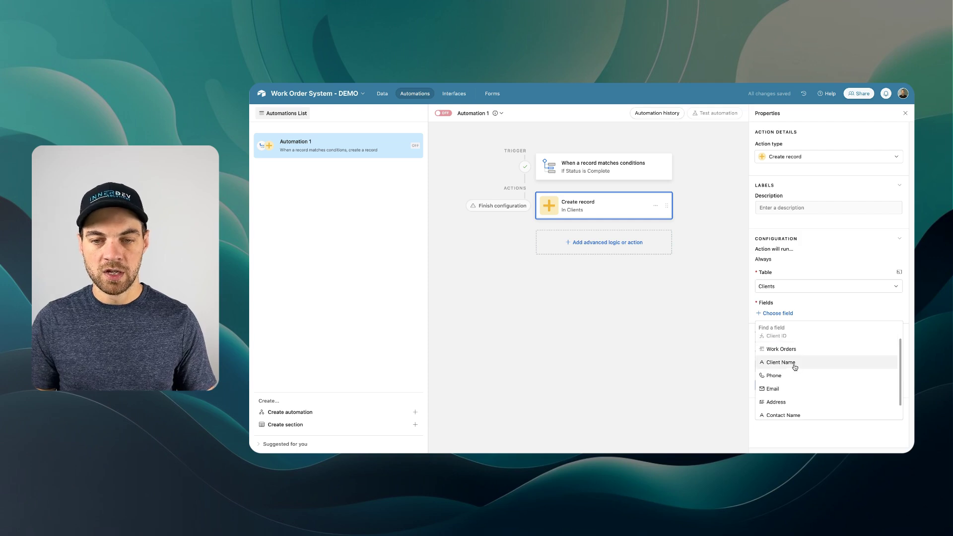
pyautogui.click(793, 366)
pyautogui.click(893, 329)
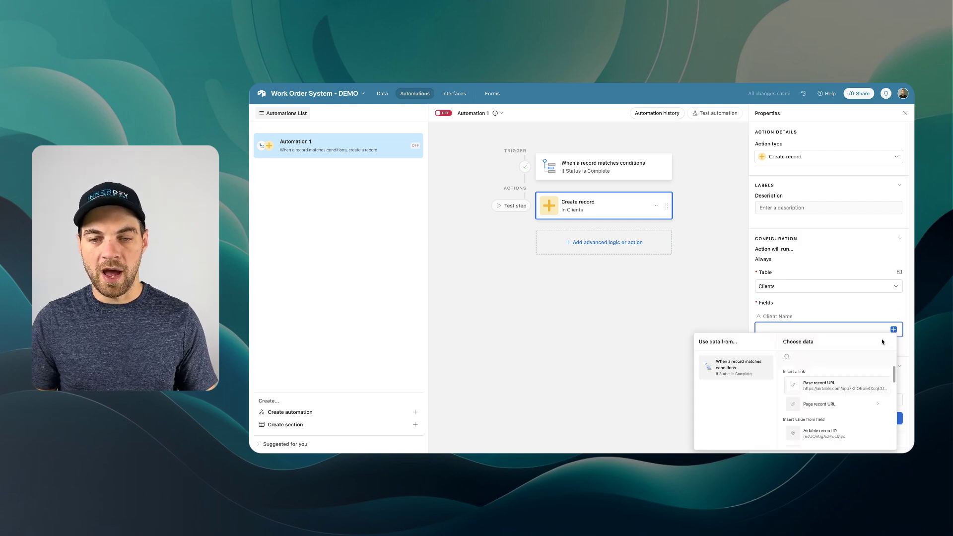
pyautogui.write('name')
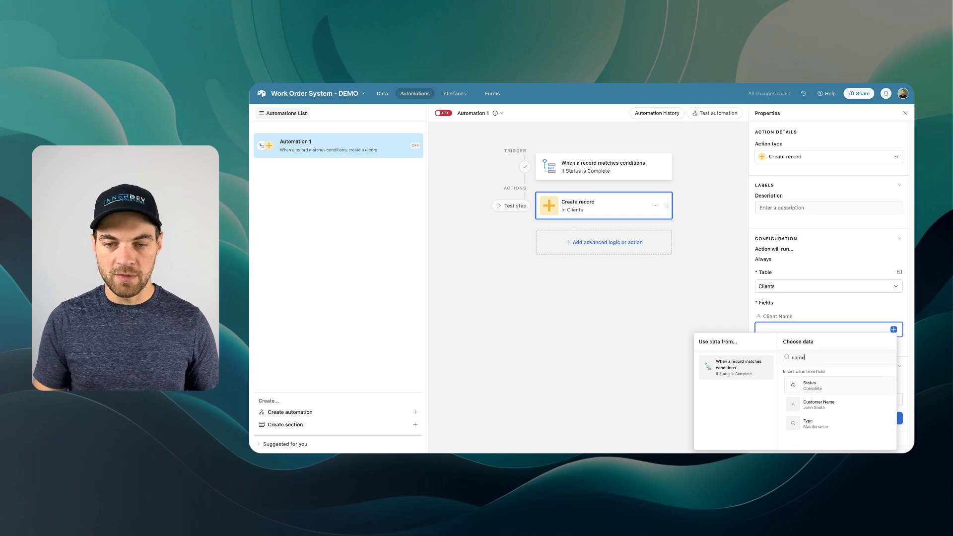
pyautogui.click(819, 405)
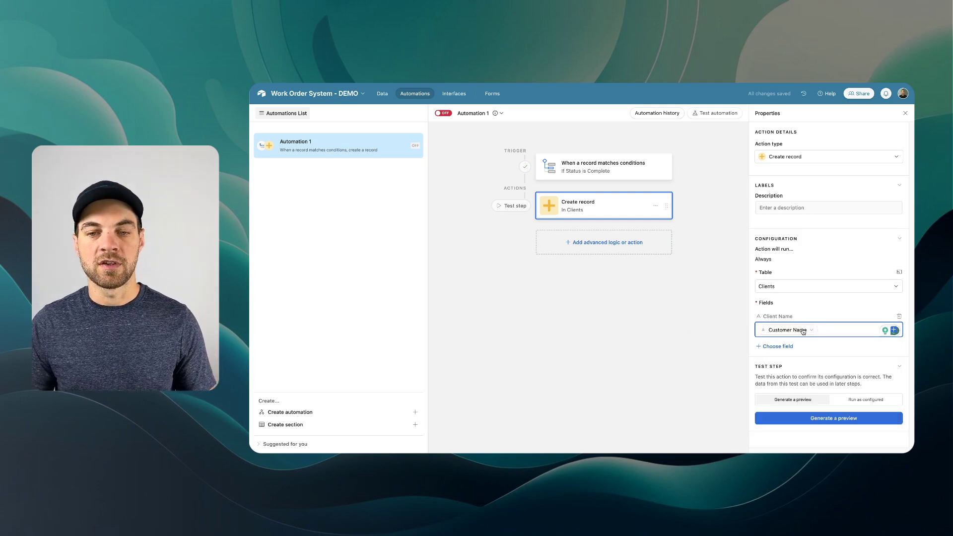
# - Add the Phone, Email and Address fields to the Clients action
pyautogui.click(777, 347)
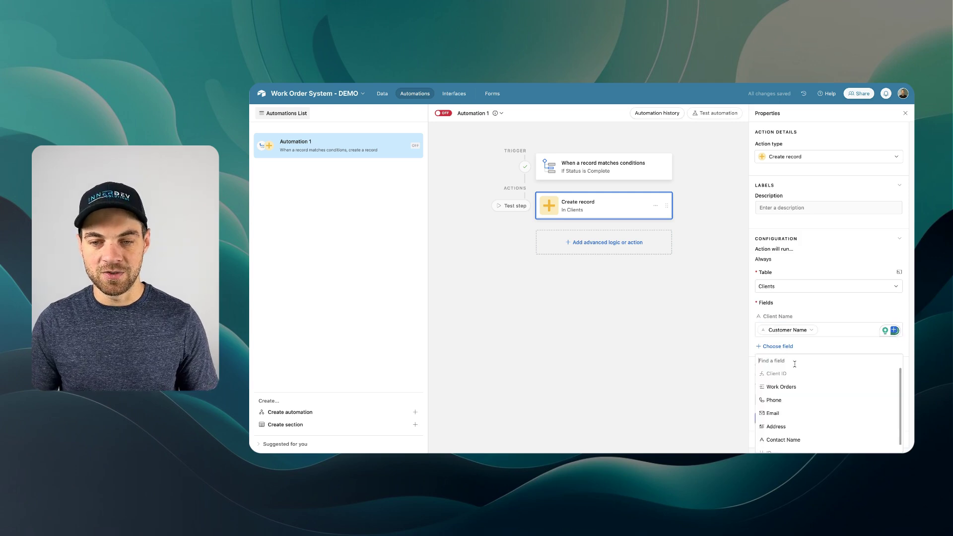
pyautogui.click(784, 397)
pyautogui.click(778, 378)
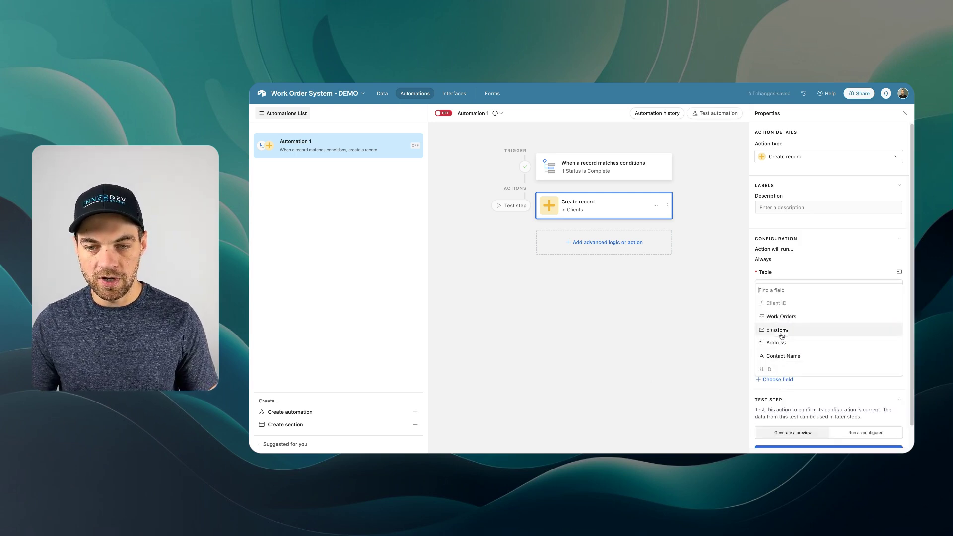
pyautogui.click(781, 336)
pyautogui.click(779, 412)
pyautogui.click(784, 376)
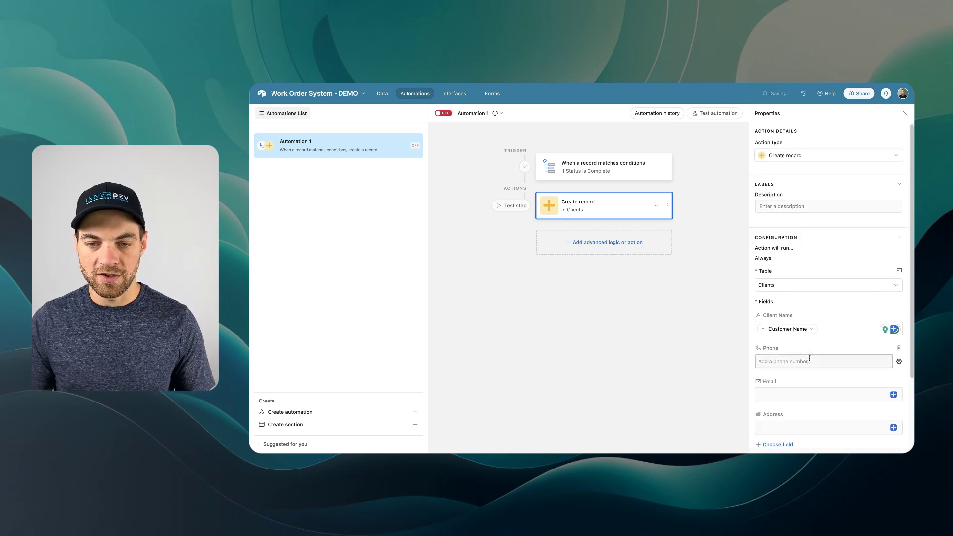
pyautogui.scroll(-2, 809, 358)
# - Map Phone and Address to the intake's Phone and Address values, then check the Clients table
pyautogui.click(899, 318)
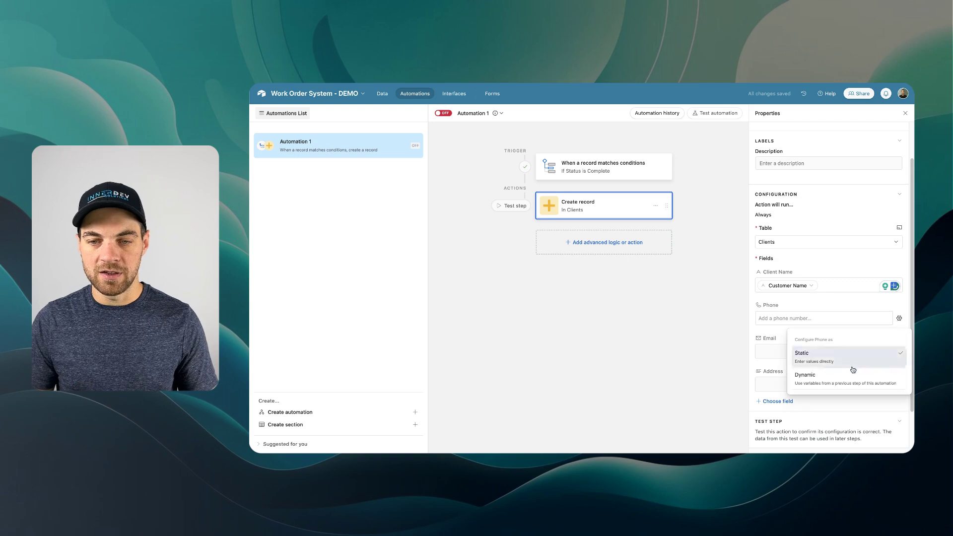
pyautogui.click(843, 377)
pyautogui.click(884, 318)
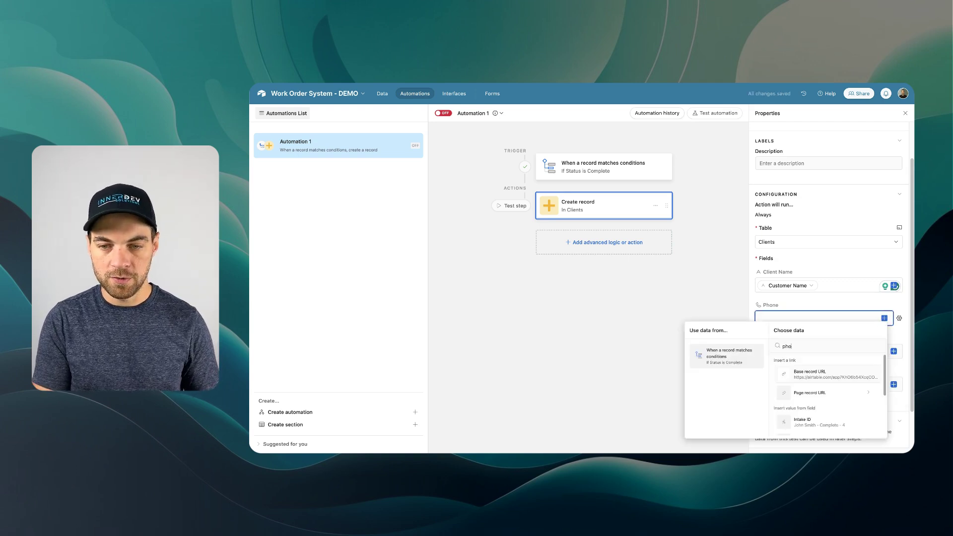
pyautogui.click(819, 377)
pyautogui.click(829, 385)
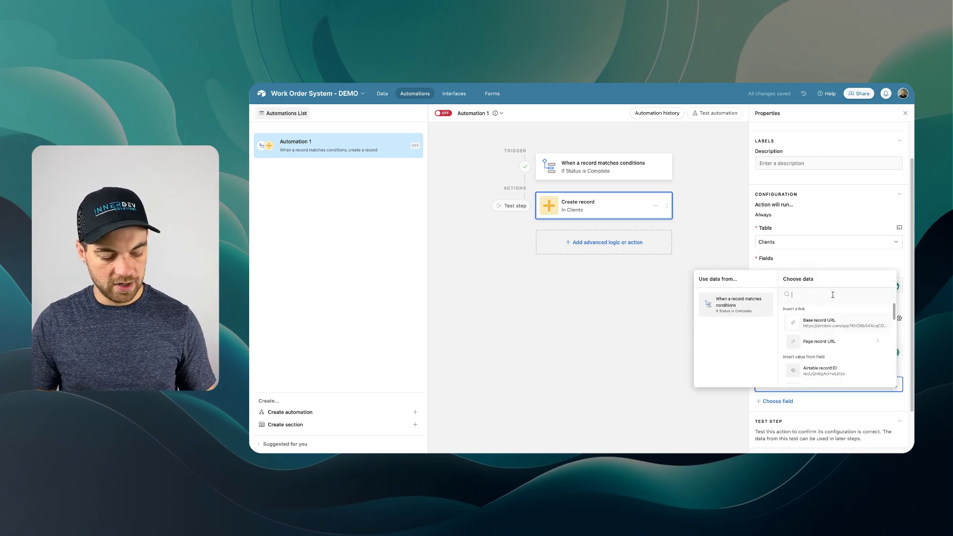
pyautogui.write('add')
pyautogui.click(821, 316)
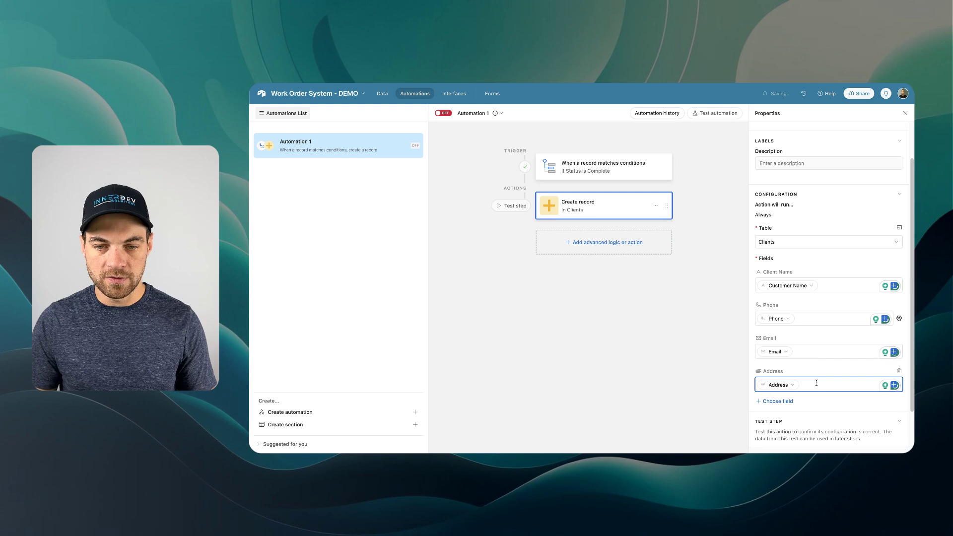
pyautogui.click(382, 93)
pyautogui.click(327, 111)
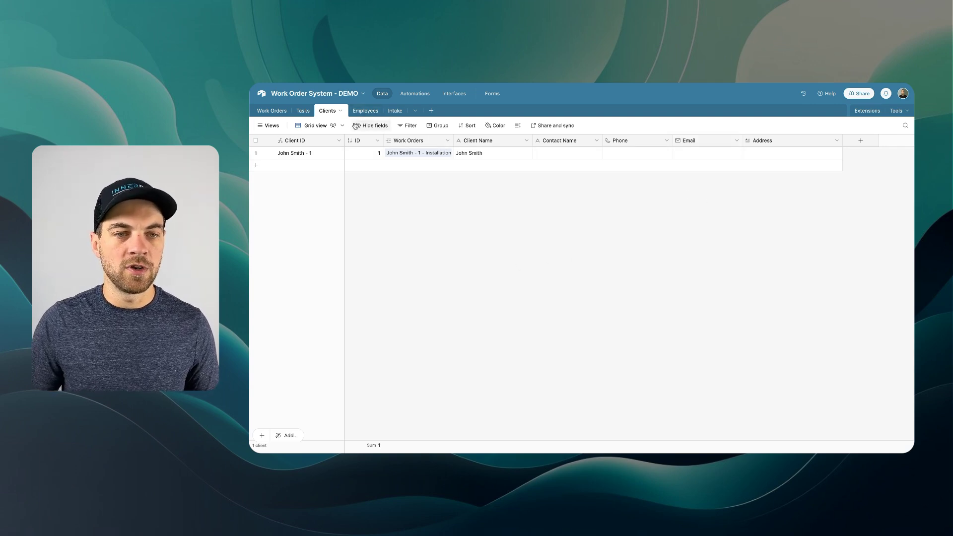
# - Change the intake's Customer Name to a new customer's name and pick that record for testing
pyautogui.click(395, 110)
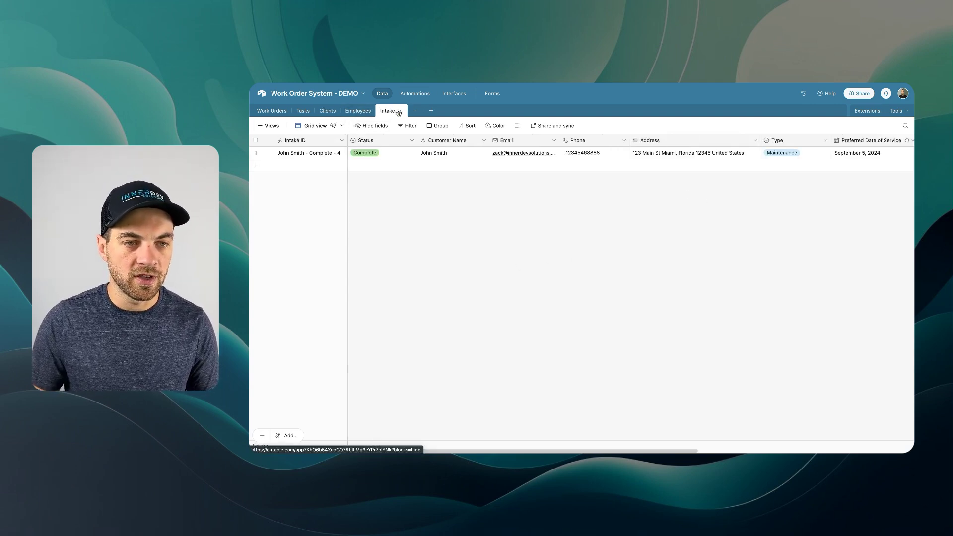
pyautogui.click(465, 157)
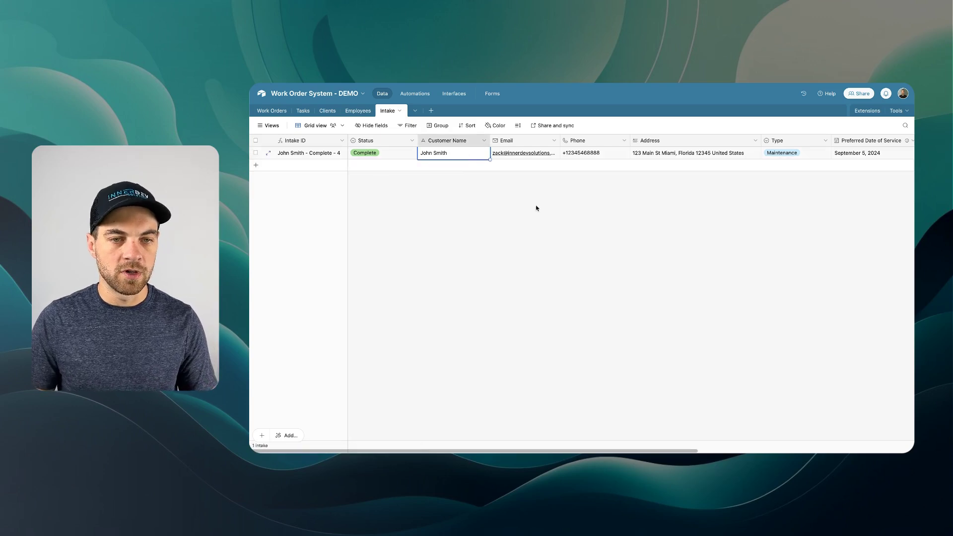
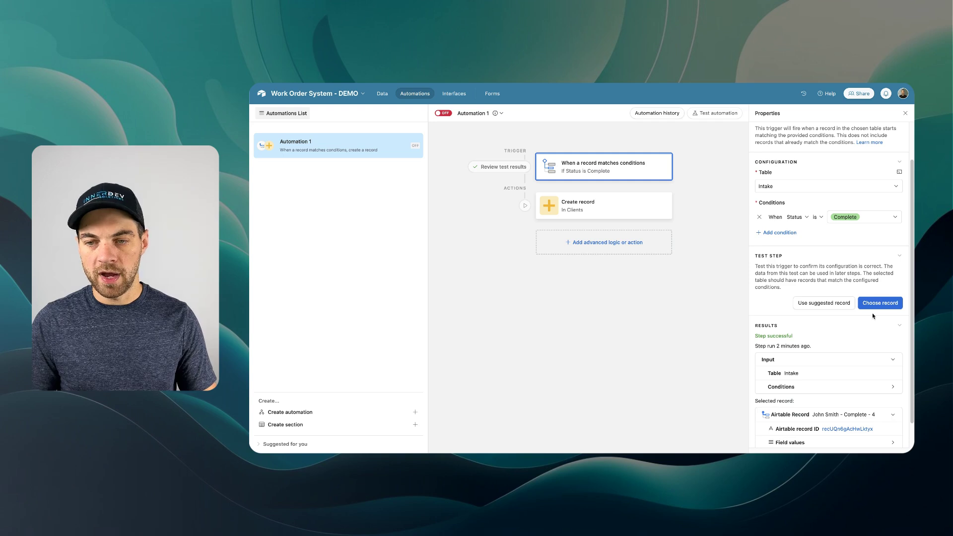
pyautogui.click(880, 303)
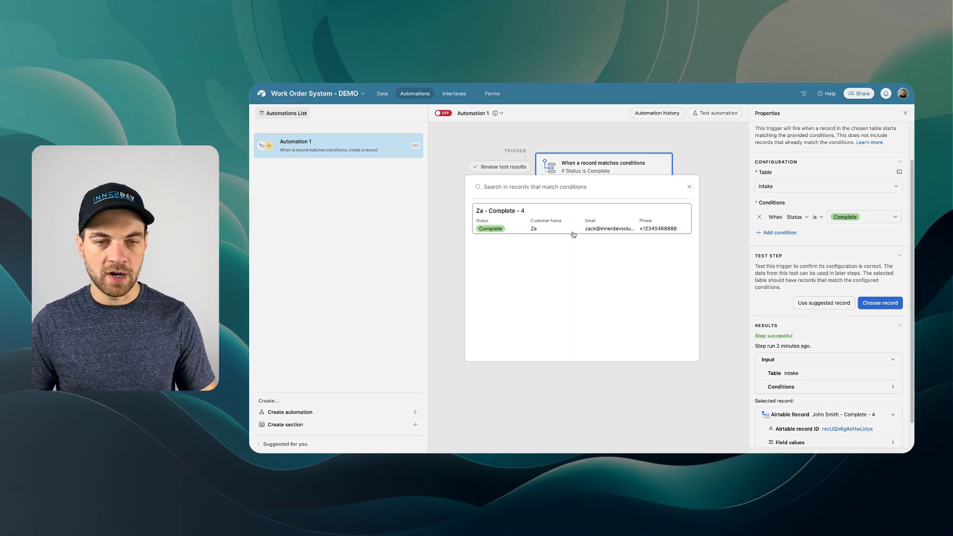
# - Retest the trigger with the updated intake and add a Create record action for Work Orders
pyautogui.click(535, 219)
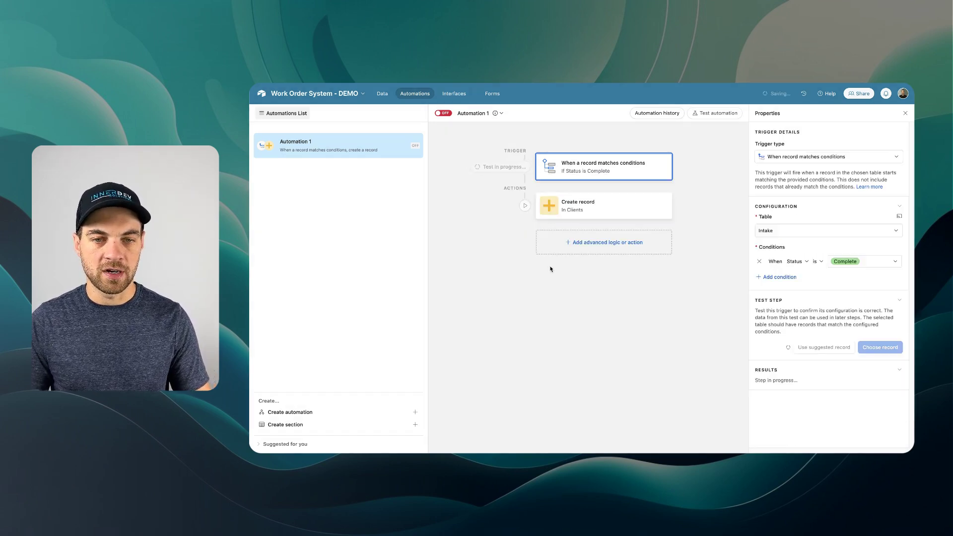
pyautogui.click(612, 243)
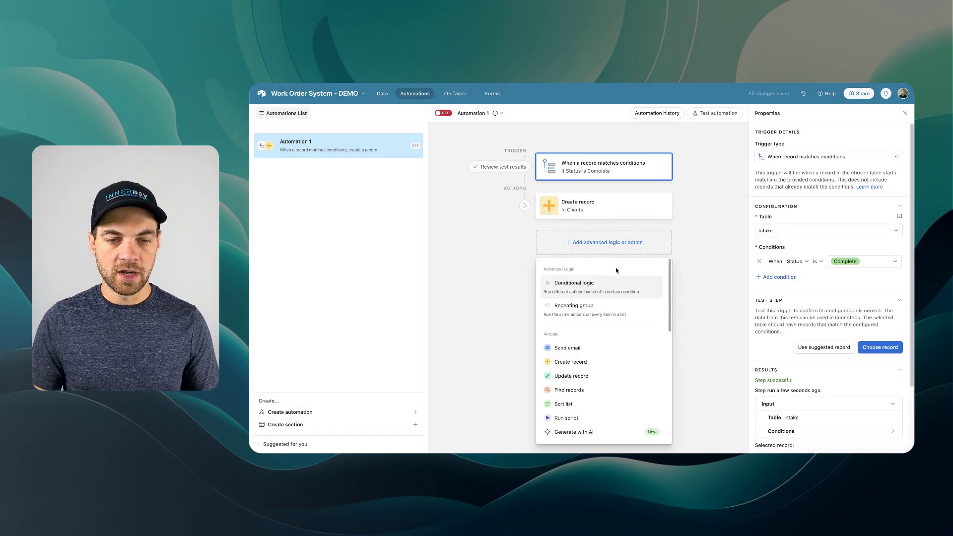
pyautogui.click(574, 367)
pyautogui.click(770, 290)
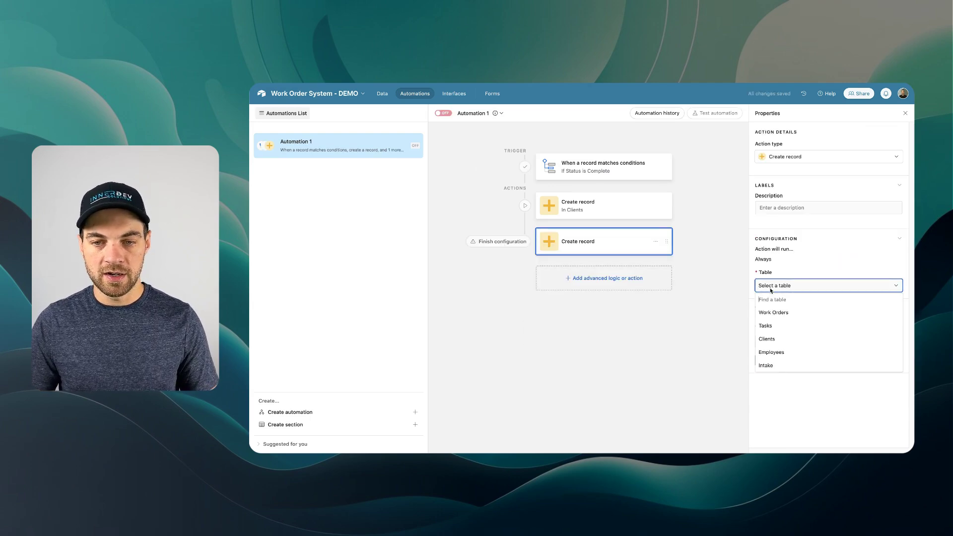
pyautogui.click(782, 314)
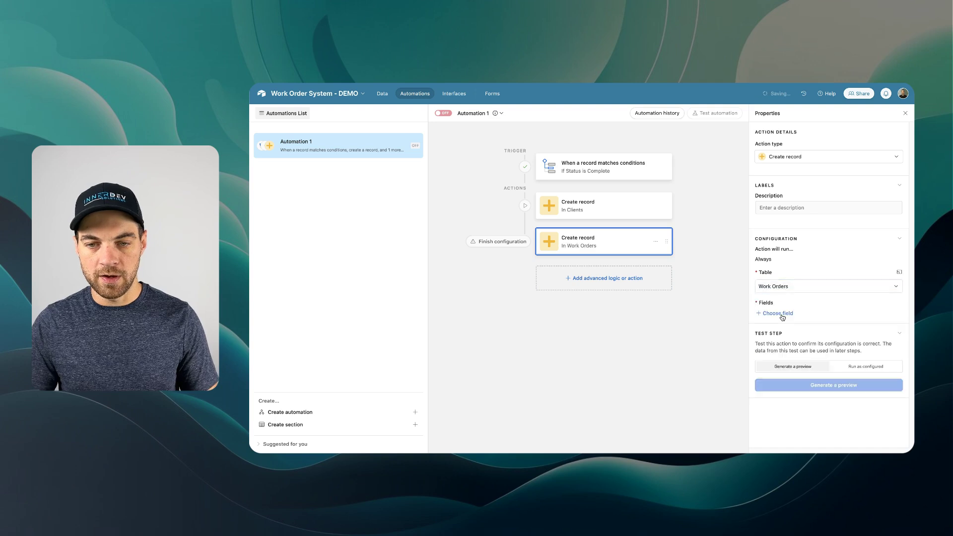
pyautogui.click(782, 316)
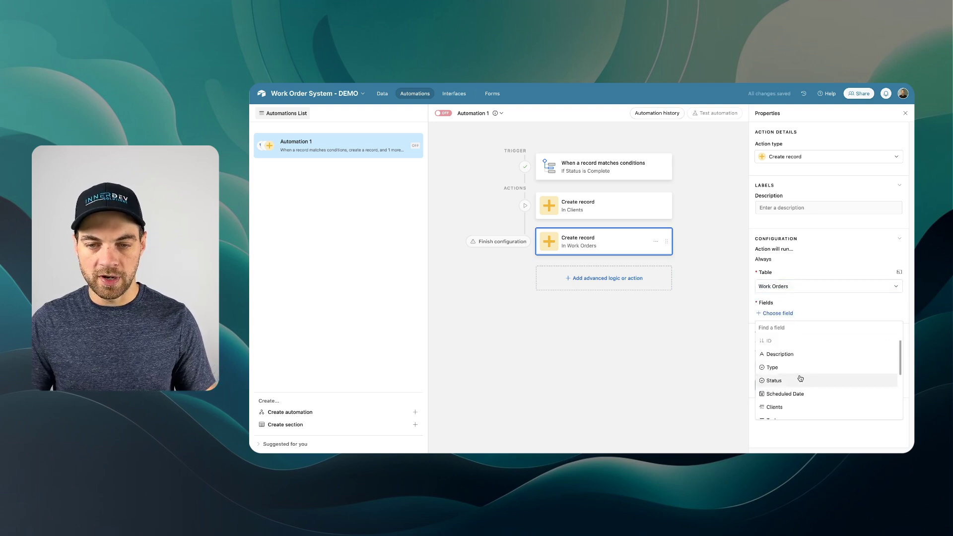
# - Add Description, Type and Clients fields, linking Clients to the new client's Airtable record ID
pyautogui.click(789, 360)
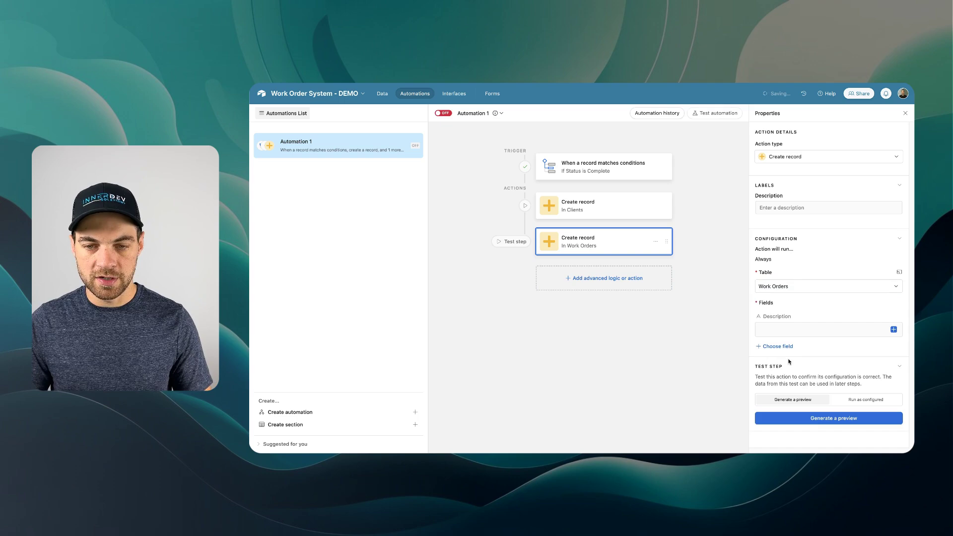
pyautogui.click(781, 346)
pyautogui.click(792, 401)
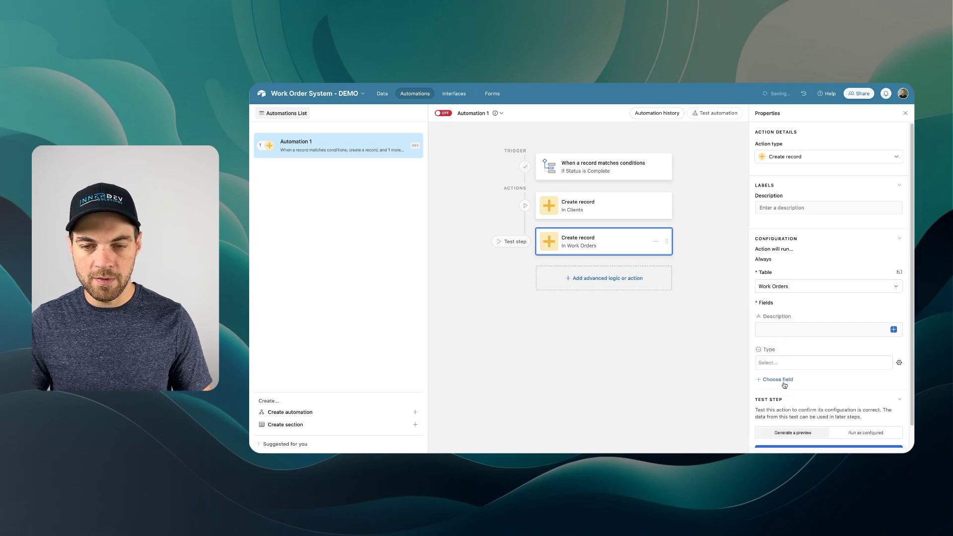
pyautogui.click(783, 382)
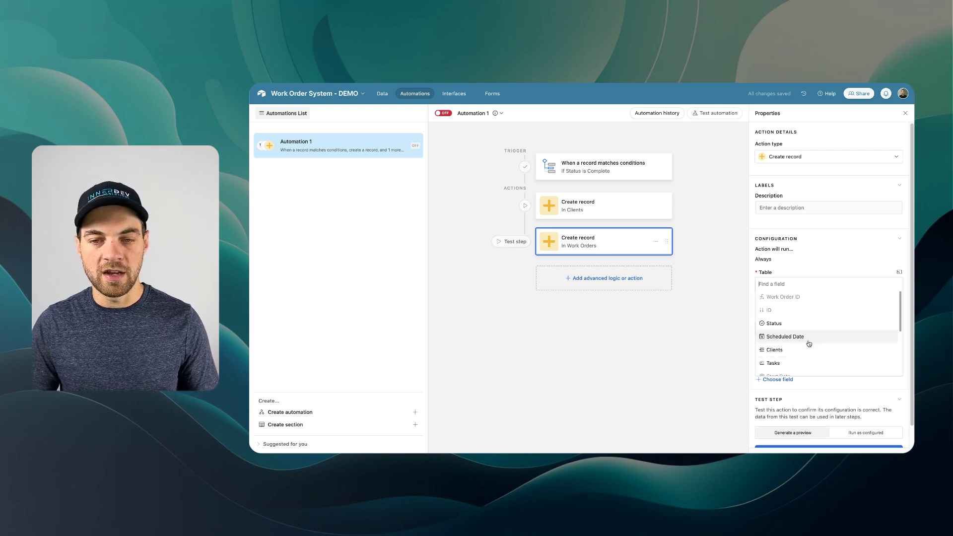
pyautogui.scroll(-2, 807, 342)
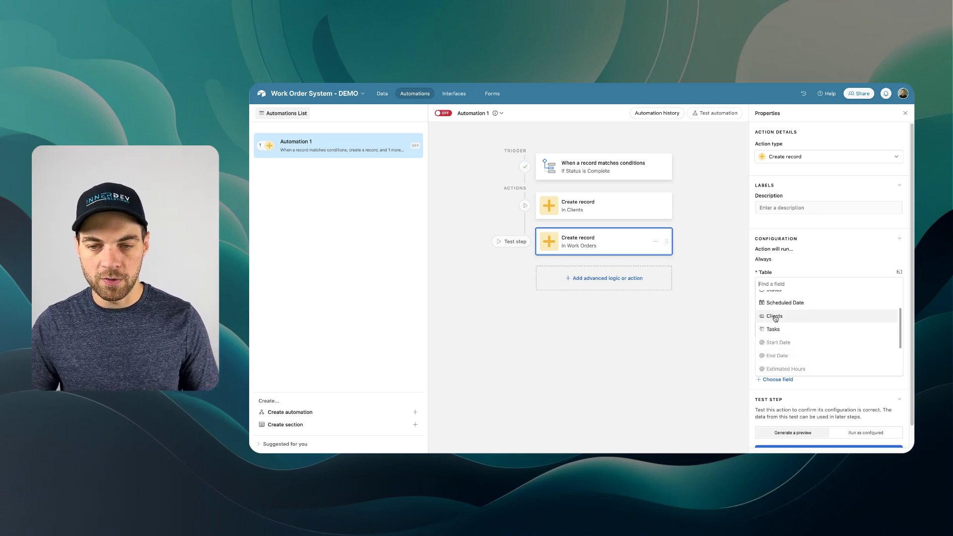
pyautogui.click(775, 318)
pyautogui.scroll(-2, 800, 385)
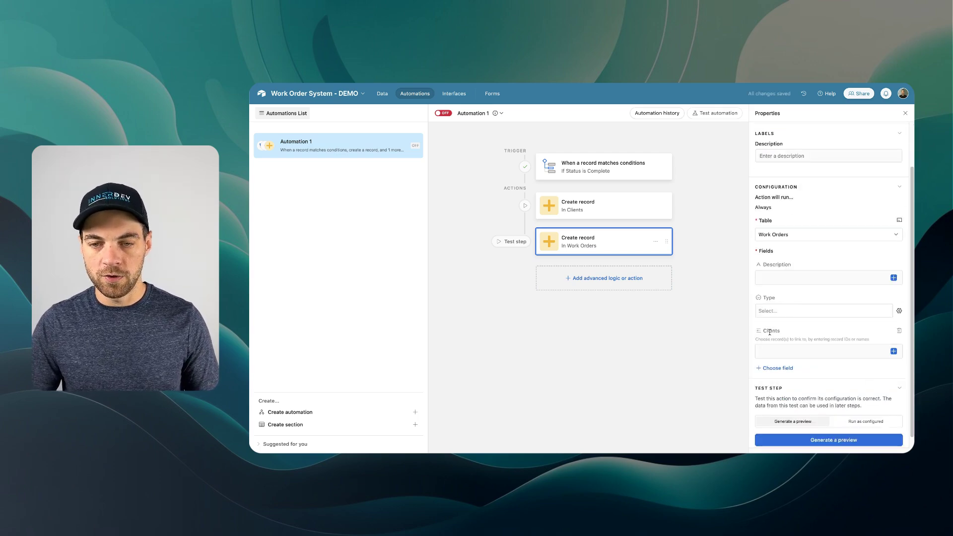
pyautogui.click(893, 350)
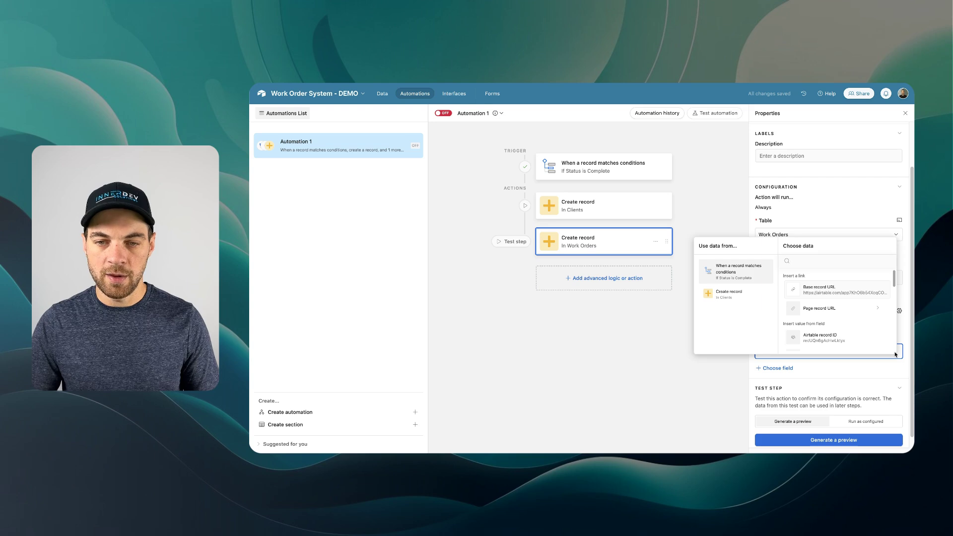
pyautogui.click(725, 298)
pyautogui.scroll(-1, 829, 321)
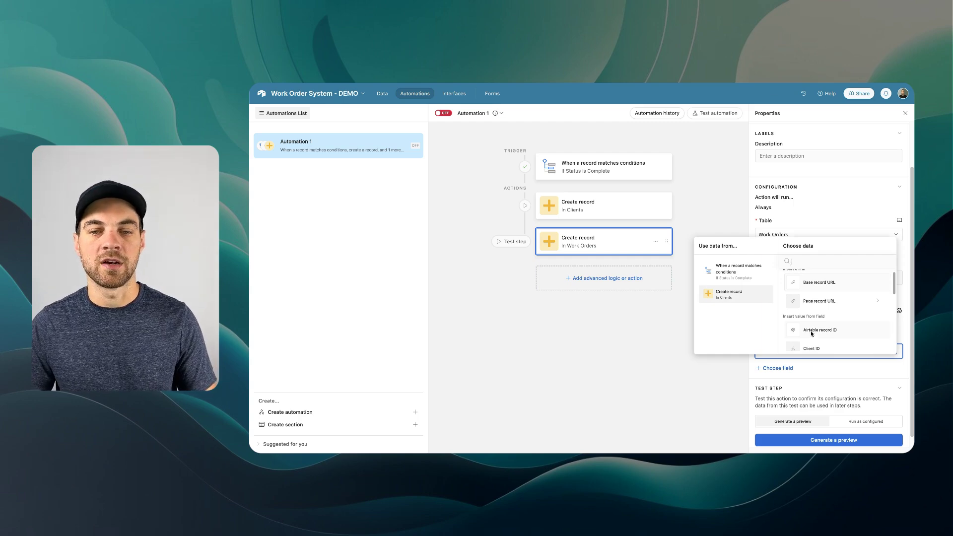
pyautogui.click(814, 330)
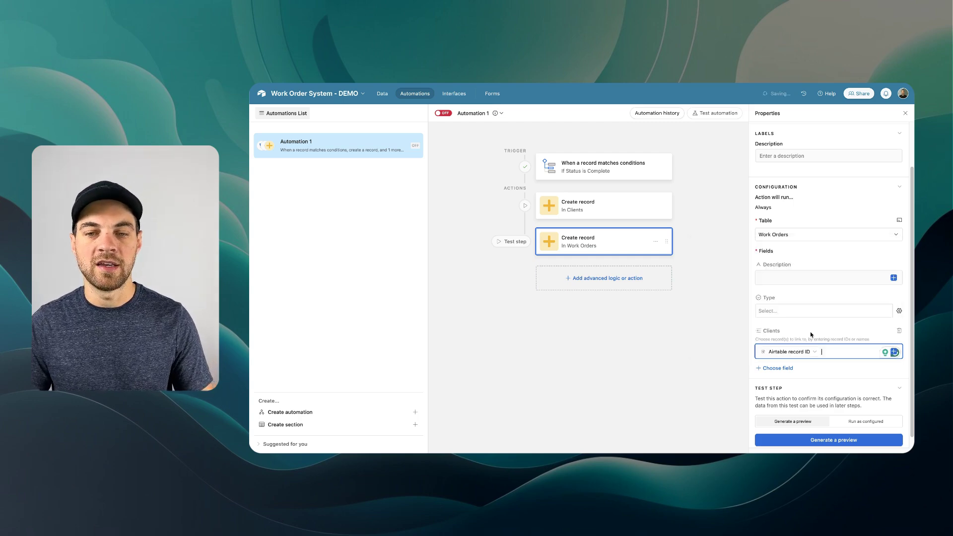
# - Fill the work order's Type field dynamically with the intake's Type value
pyautogui.click(893, 278)
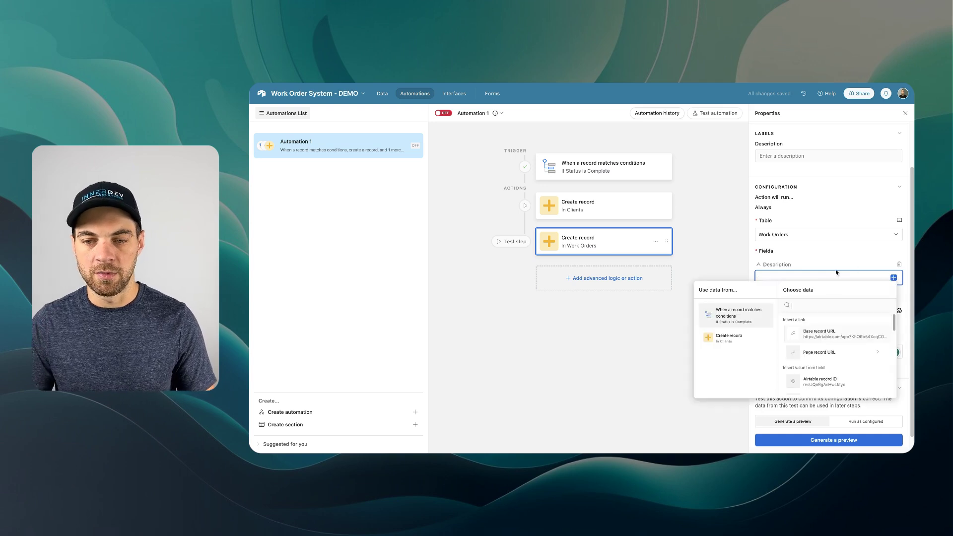
pyautogui.scroll(-10, 834, 353)
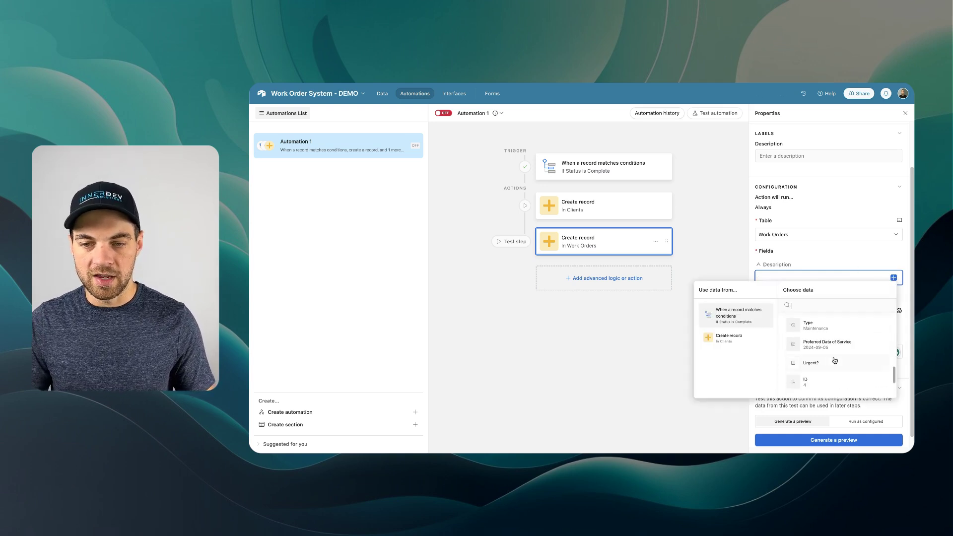
pyautogui.scroll(4, 835, 360)
pyautogui.click(773, 252)
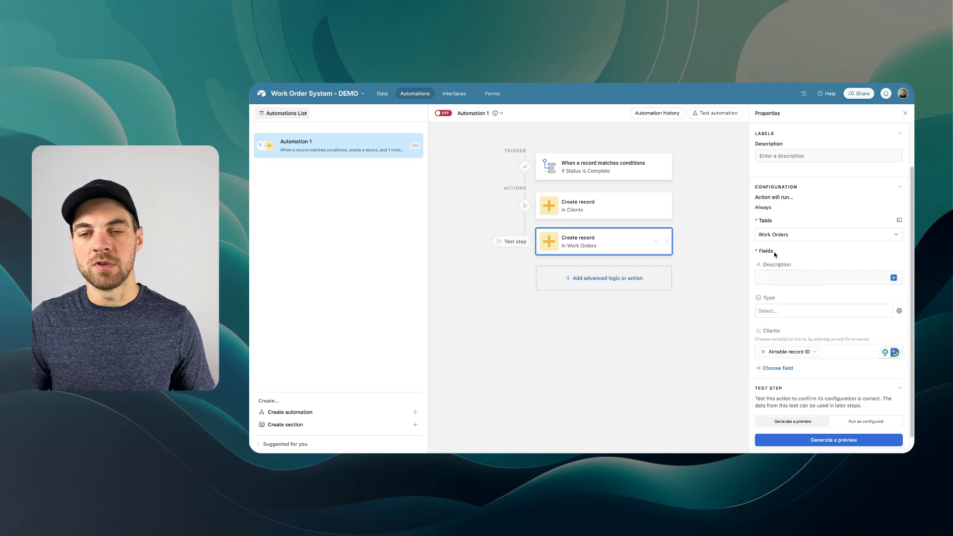
pyautogui.click(899, 299)
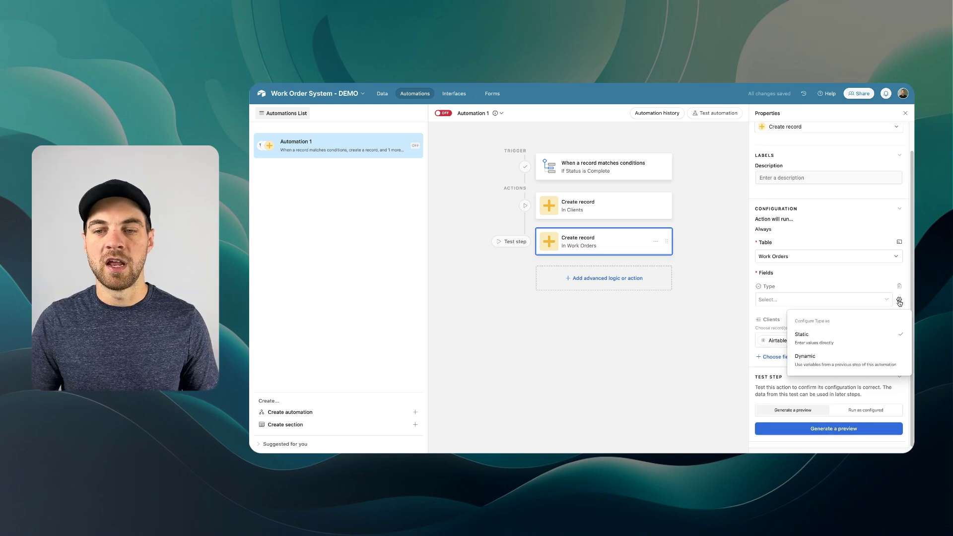
pyautogui.click(829, 356)
pyautogui.click(843, 307)
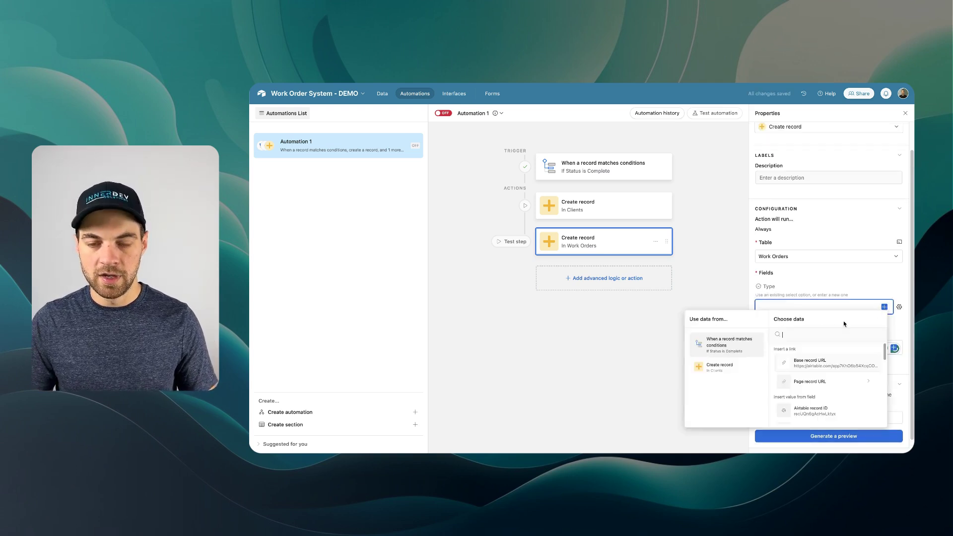
pyautogui.scroll(-2, 808, 344)
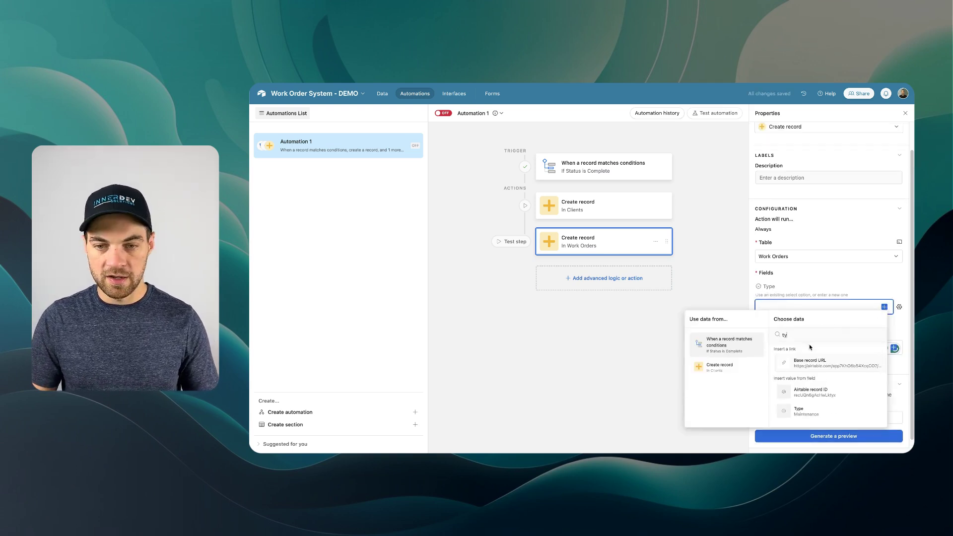
pyautogui.click(813, 414)
# - Check the Work Orders table's fields in the base data
pyautogui.click(382, 94)
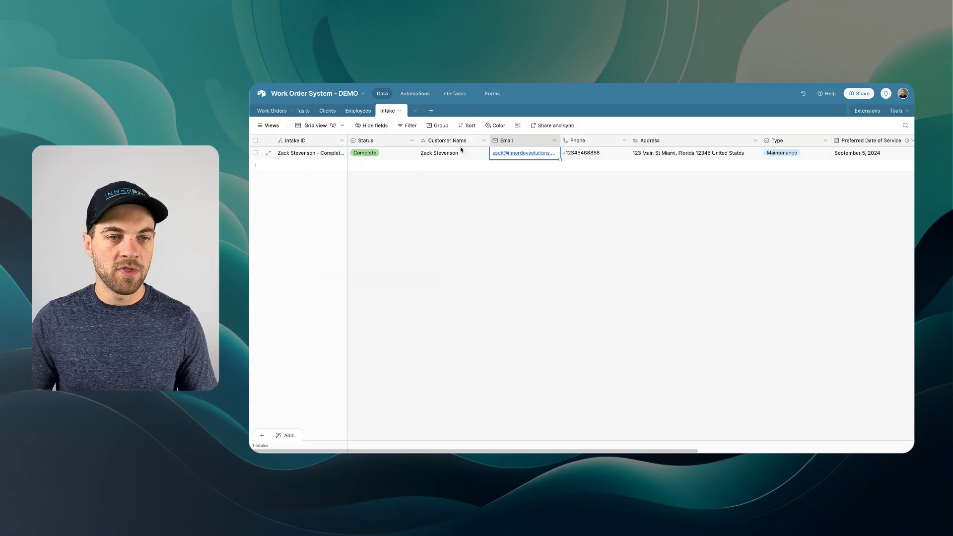
pyautogui.click(280, 111)
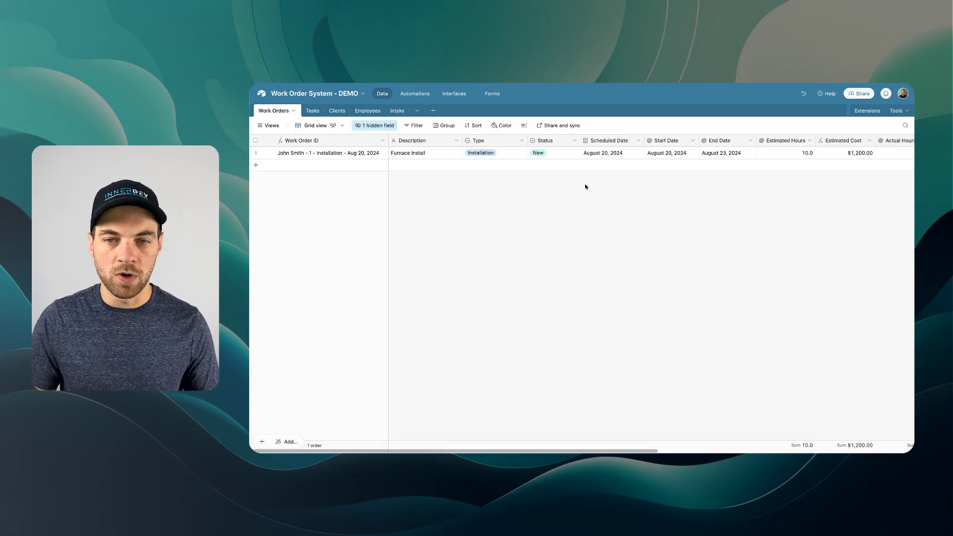
pyautogui.hscroll(10, 590, 181)
pyautogui.hscroll(2, 756, 141)
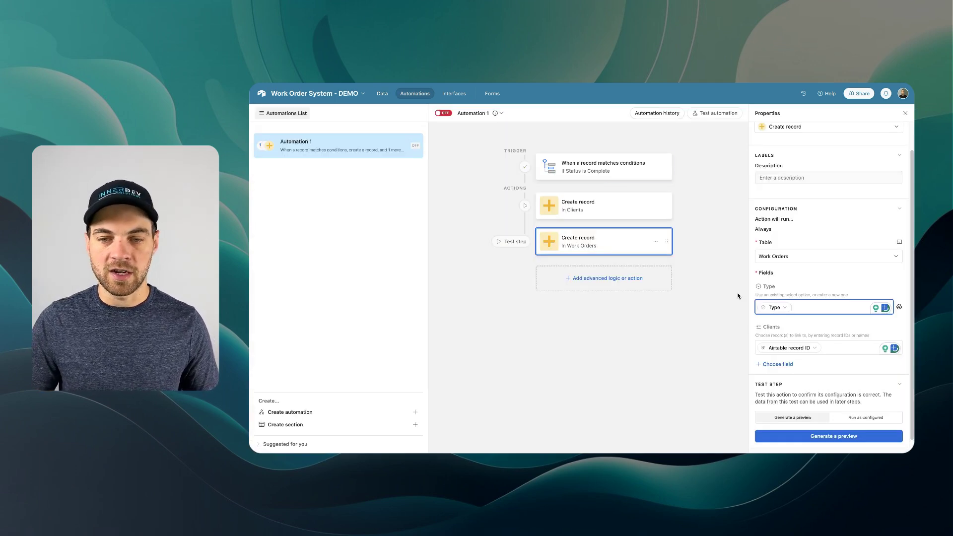
# - Add a Notes field to the work order step, filled from the intake's Notes
pyautogui.click(779, 364)
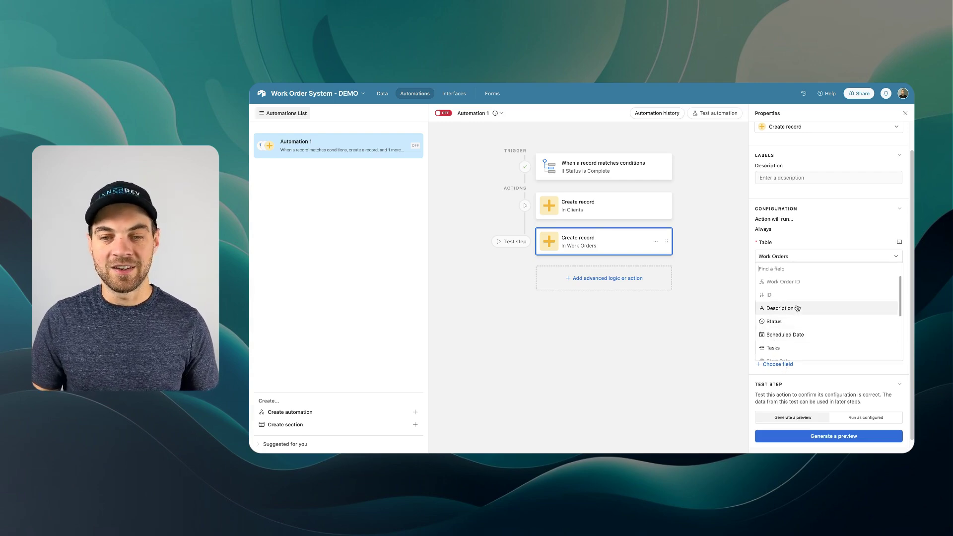
pyautogui.write('notes')
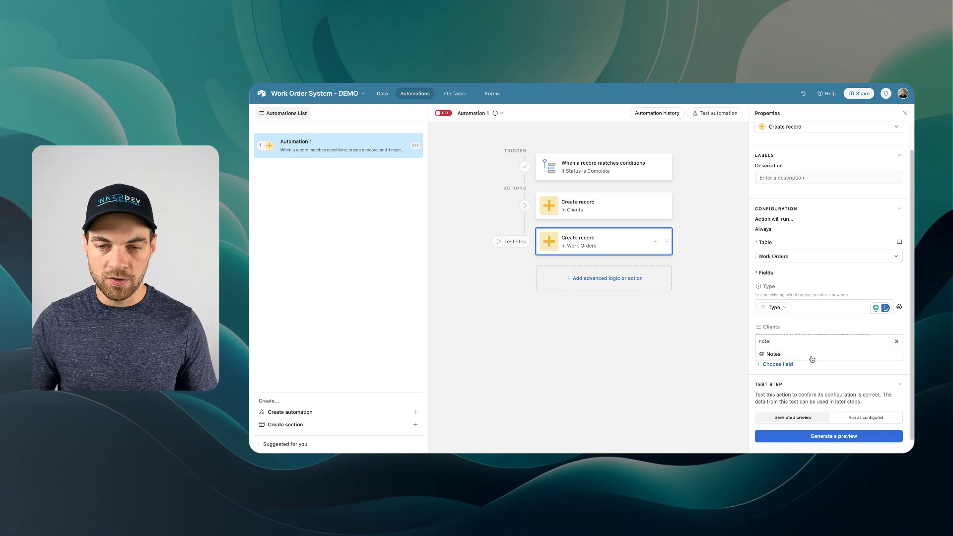
pyautogui.click(810, 358)
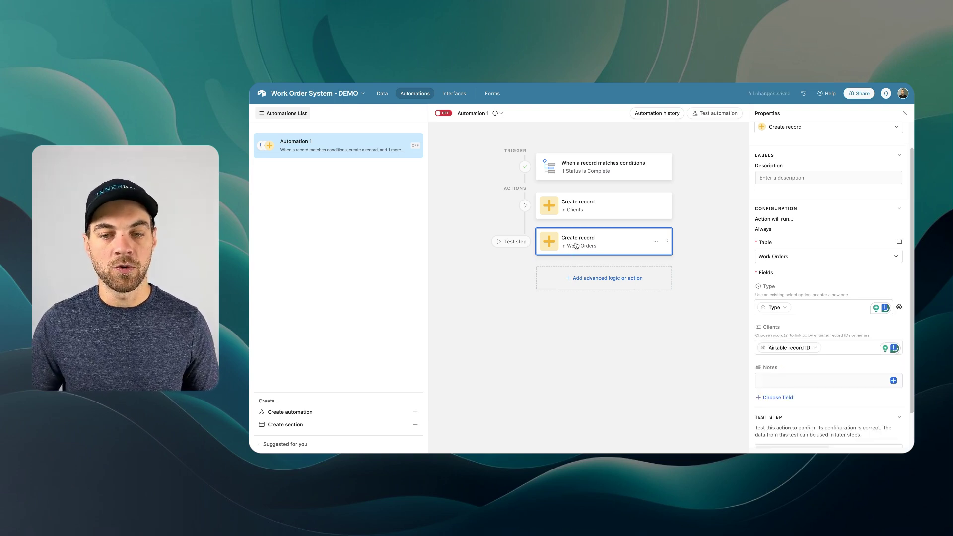
pyautogui.click(814, 382)
pyautogui.click(894, 382)
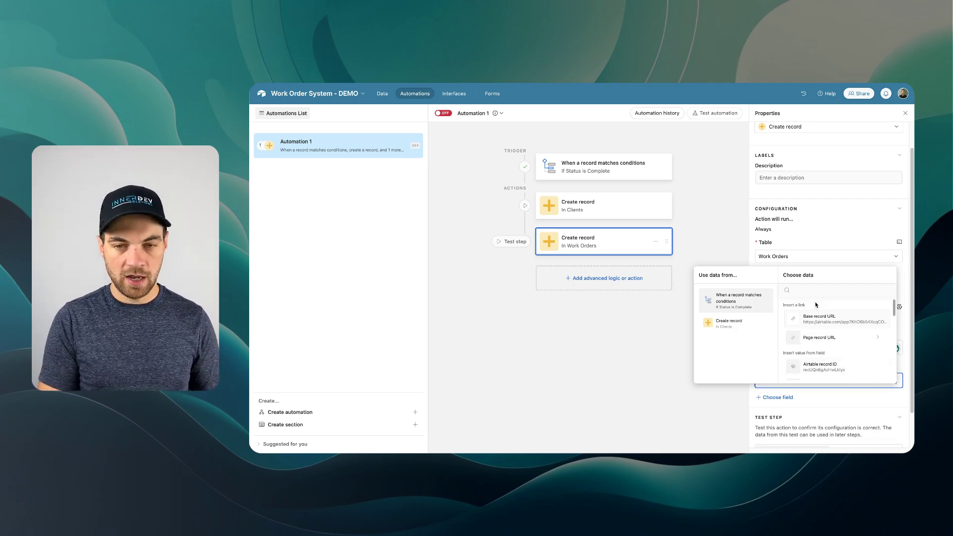
pyautogui.write('no')
pyautogui.click(805, 318)
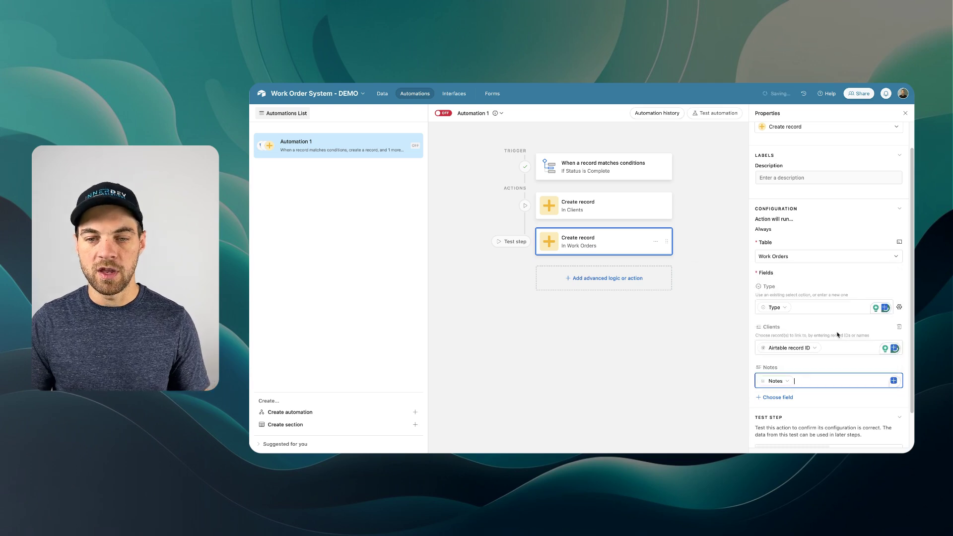
pyautogui.click(777, 397)
pyautogui.scroll(-2, 794, 342)
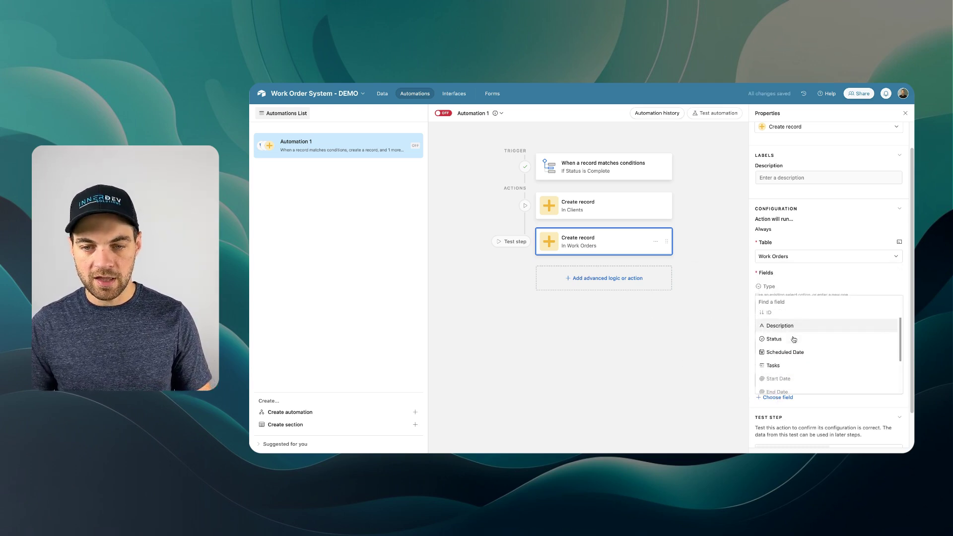
pyautogui.scroll(2, 809, 342)
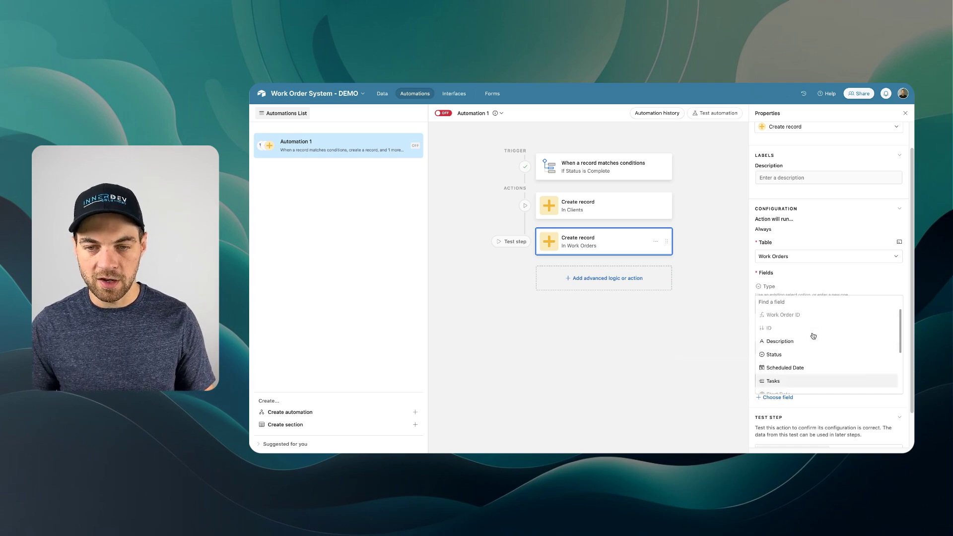
pyautogui.click(694, 352)
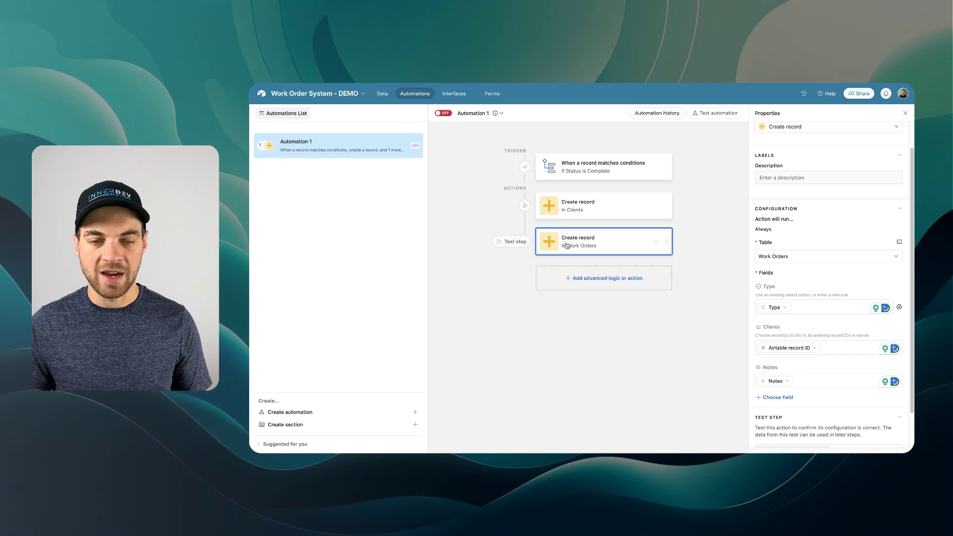
pyautogui.click(601, 279)
# - Add a Tasks Create record action with Work Orders set to the new work order's record ID
pyautogui.scroll(-1, 601, 349)
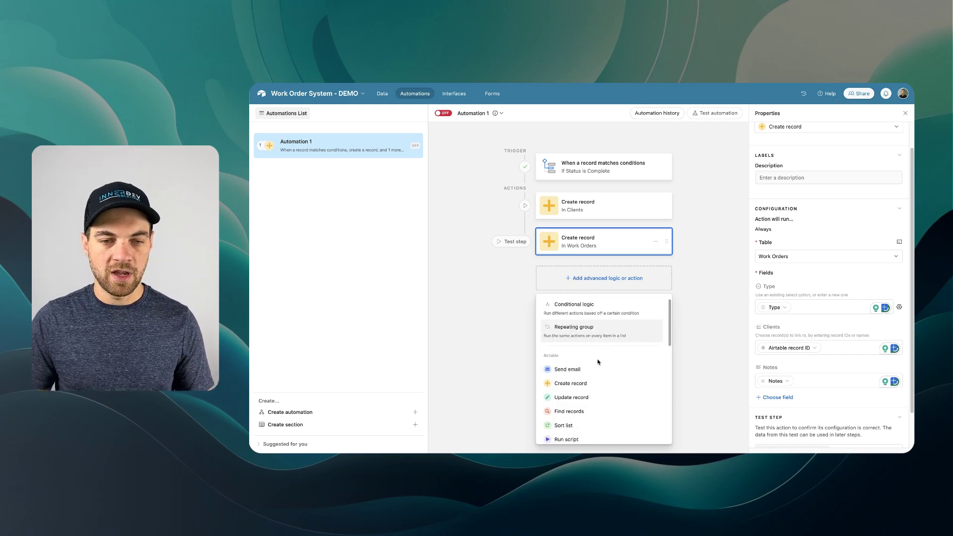
pyautogui.click(585, 385)
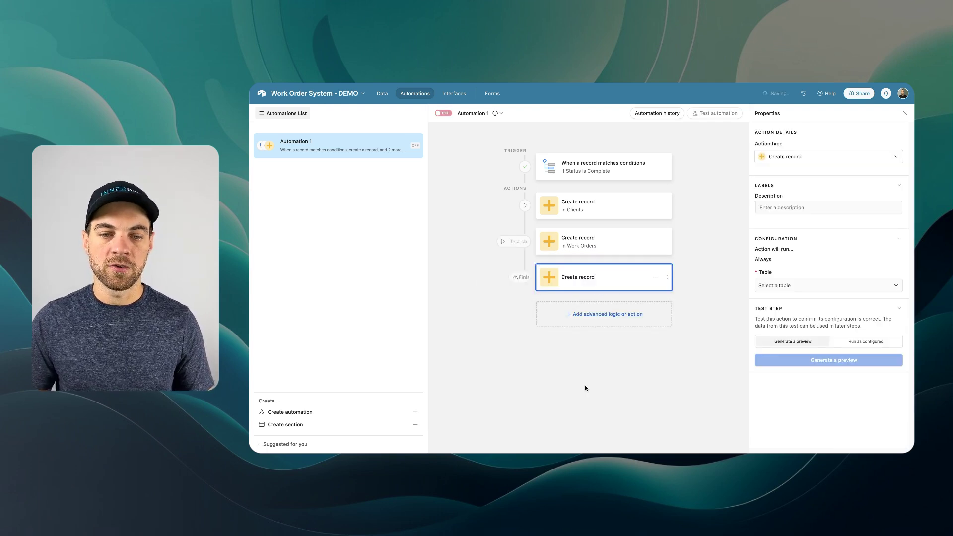
pyautogui.click(777, 285)
pyautogui.click(775, 333)
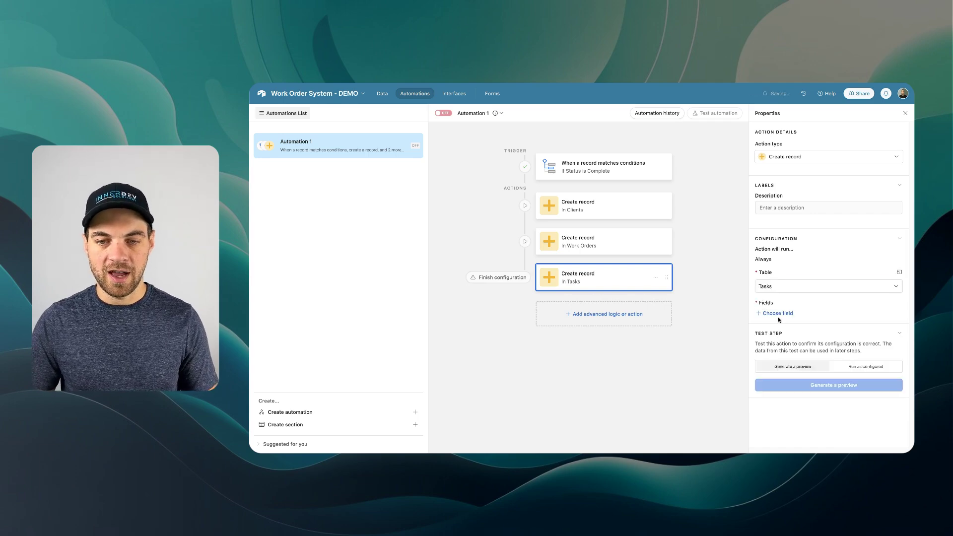
pyautogui.click(778, 318)
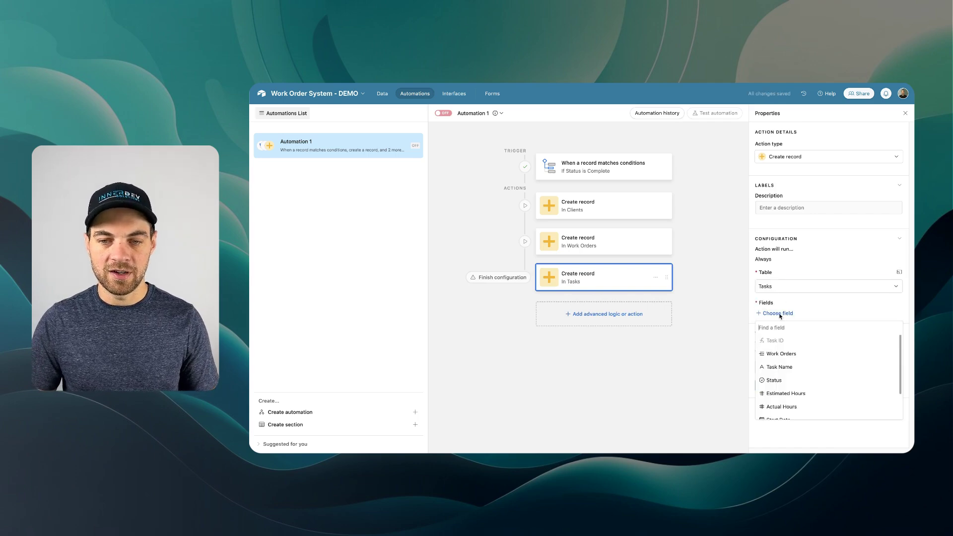
pyautogui.click(781, 354)
pyautogui.click(894, 337)
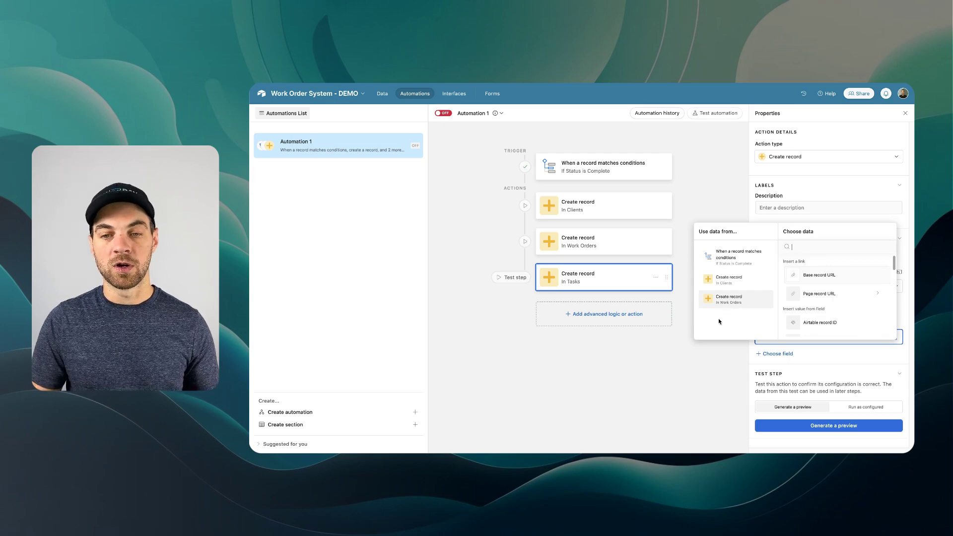
pyautogui.click(799, 327)
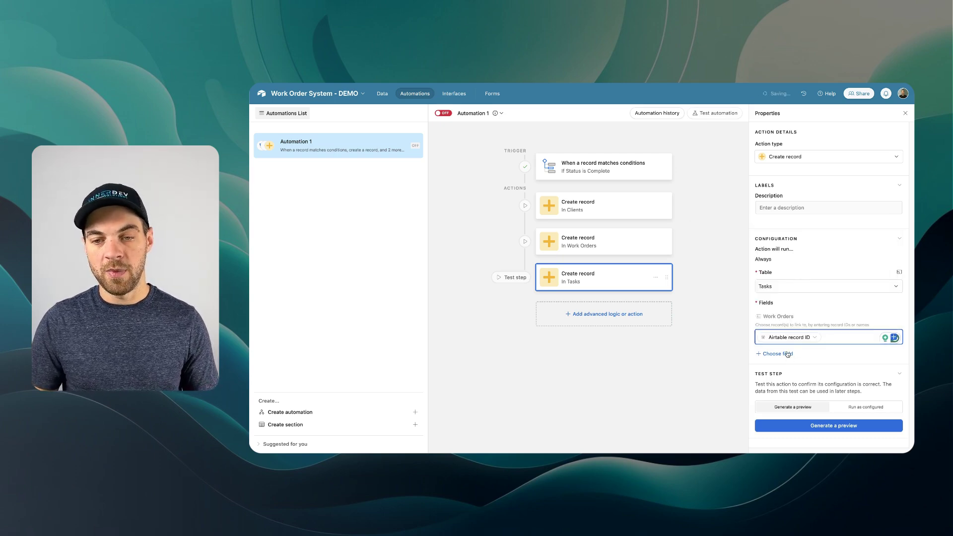
pyautogui.click(789, 354)
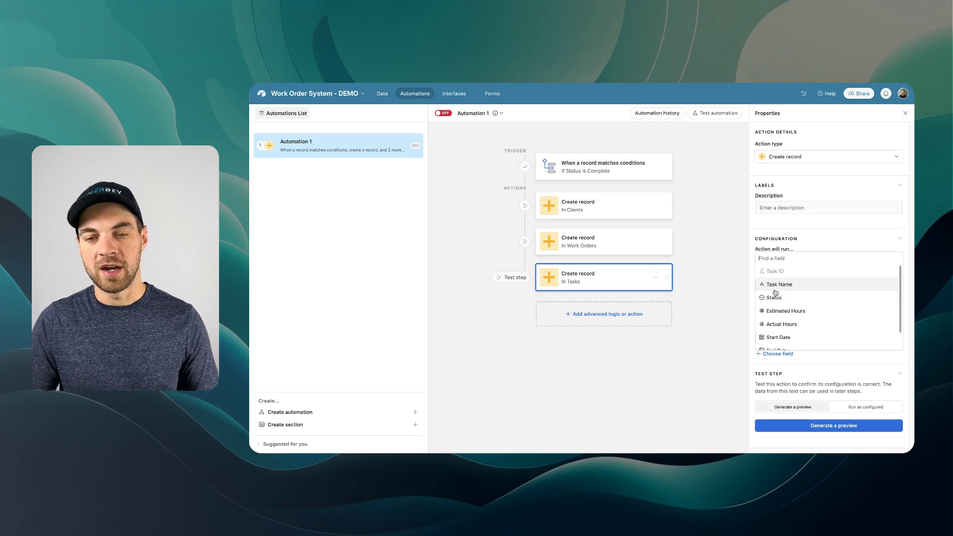
pyautogui.scroll(-1, 779, 295)
pyautogui.scroll(-1, 781, 302)
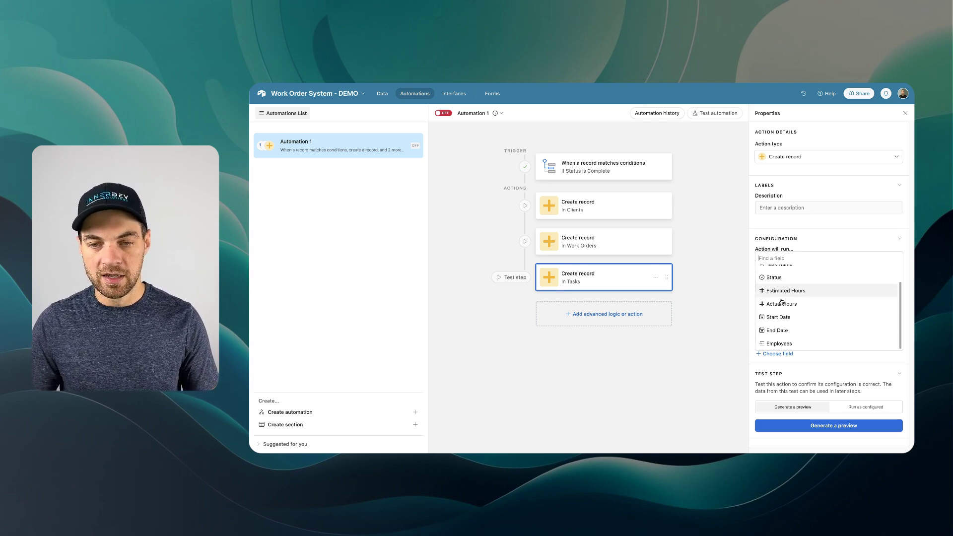
pyautogui.scroll(2, 781, 302)
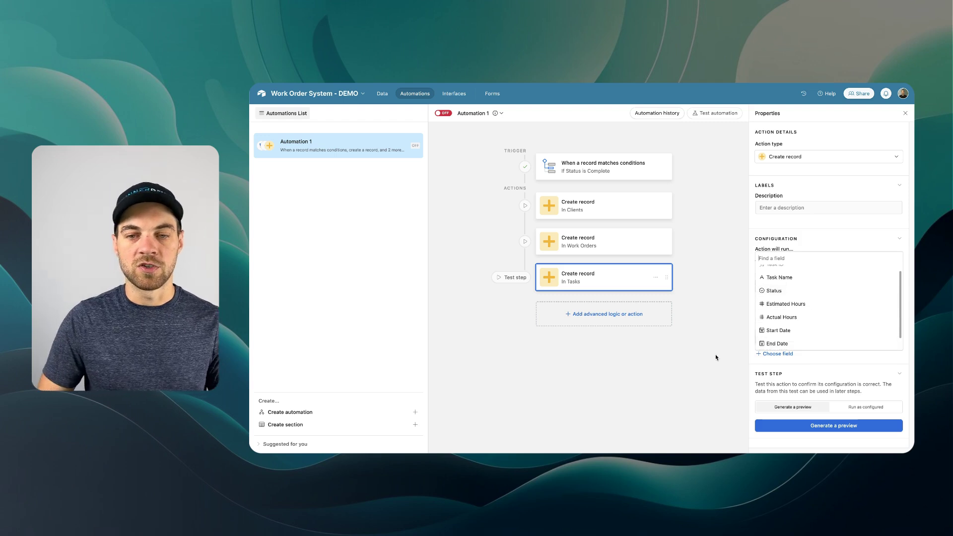
# - Turn the automation on and rename it 'If Intake is Approved or Complete'
pyautogui.click(686, 360)
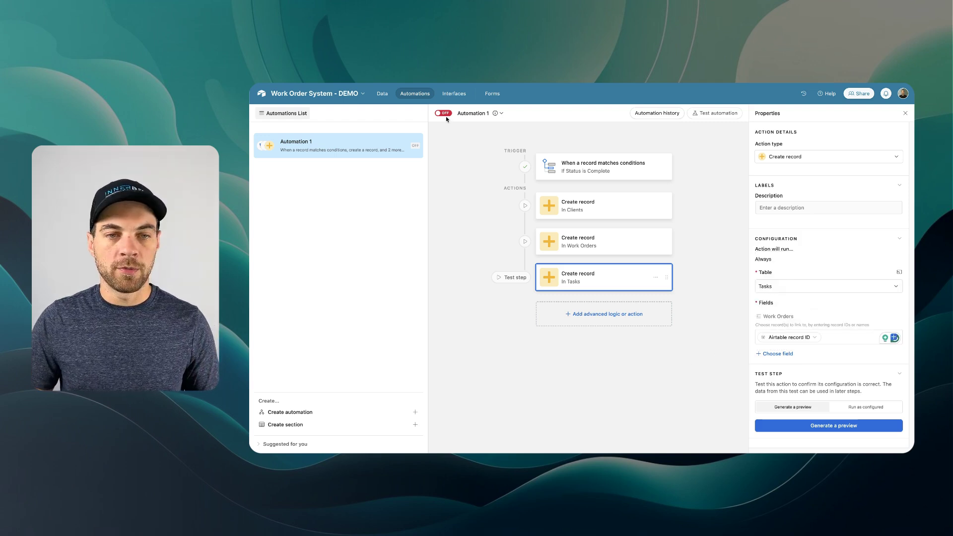
pyautogui.click(439, 113)
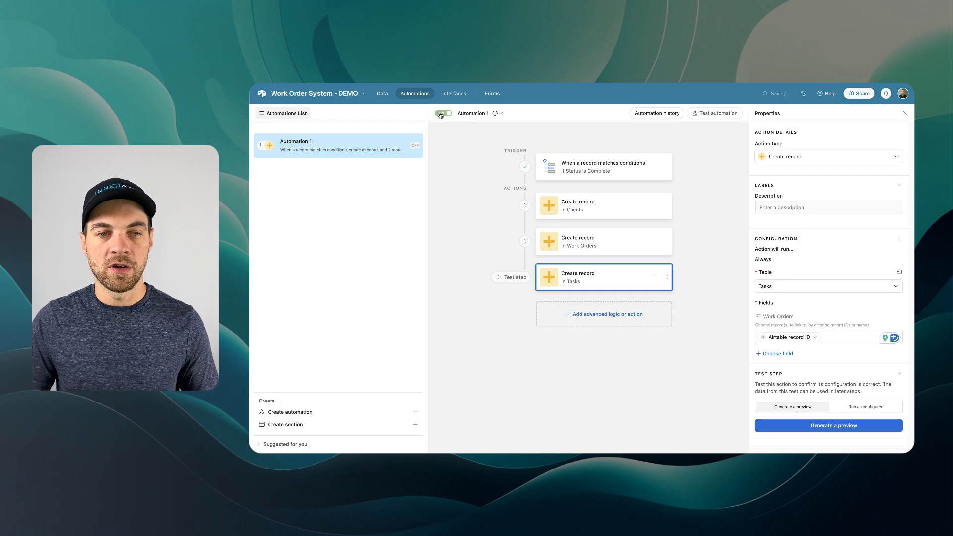
pyautogui.click(469, 114)
pyautogui.click(502, 138)
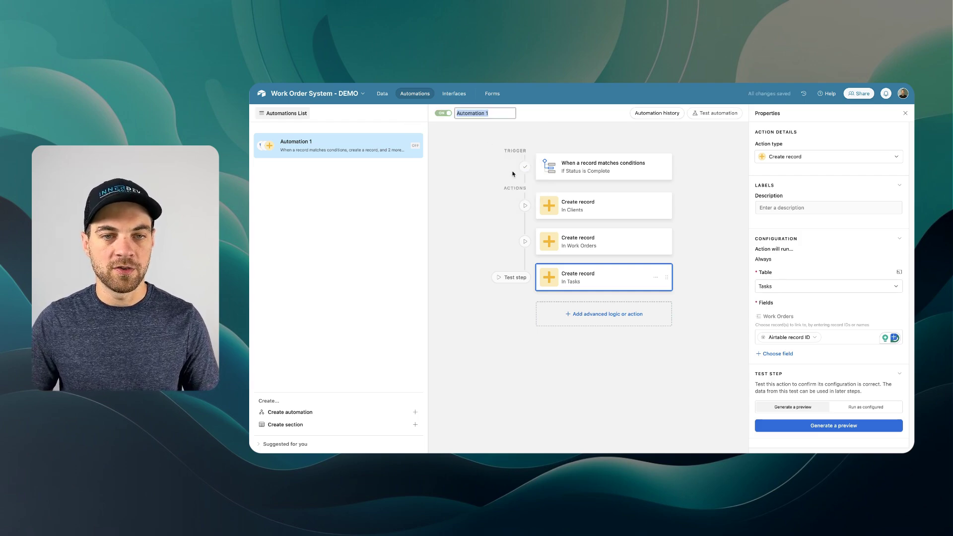
pyautogui.write('If Inta')
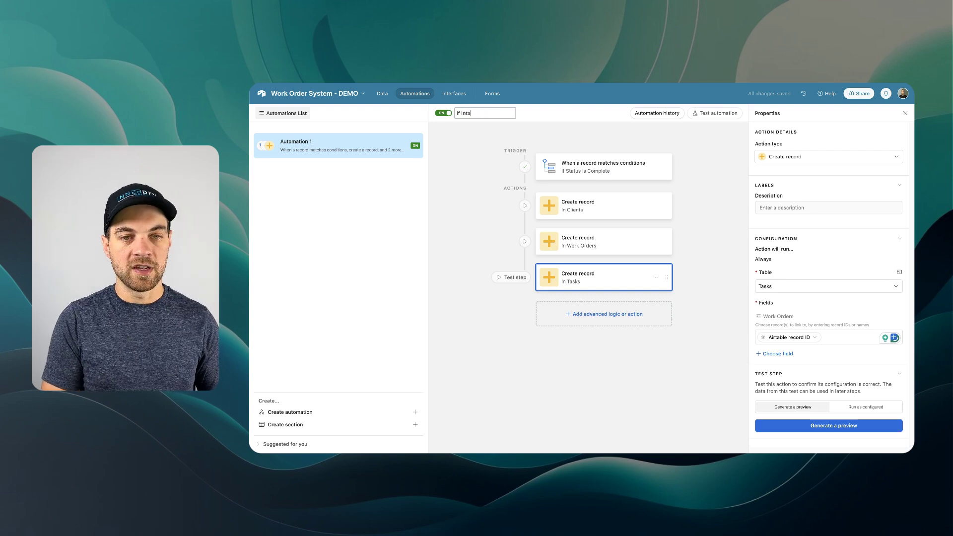
pyautogui.write('ke is Approved or Complete')
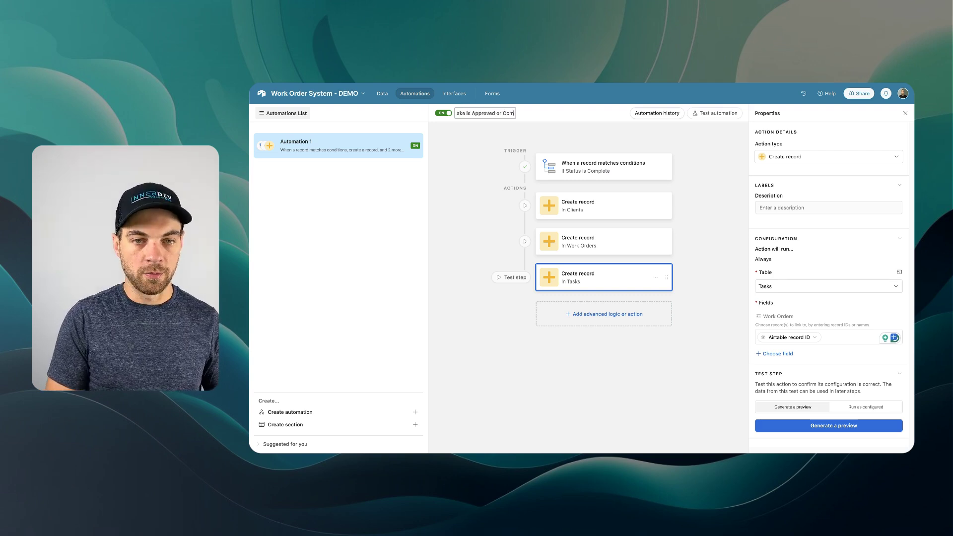
pyautogui.press('Return')
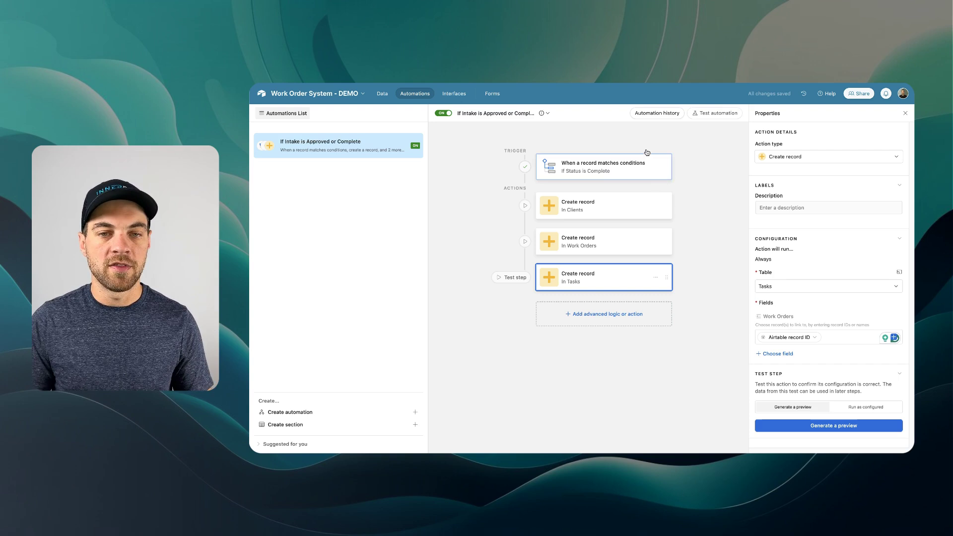
pyautogui.click(382, 94)
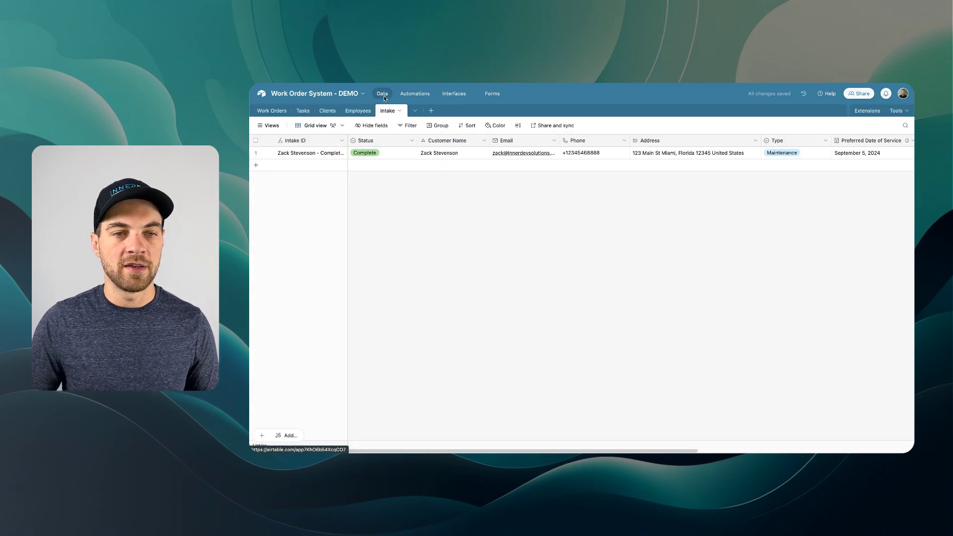
# - Set the intake record's Status to Pending
pyautogui.click(394, 157)
pyautogui.click(394, 158)
pyautogui.click(385, 205)
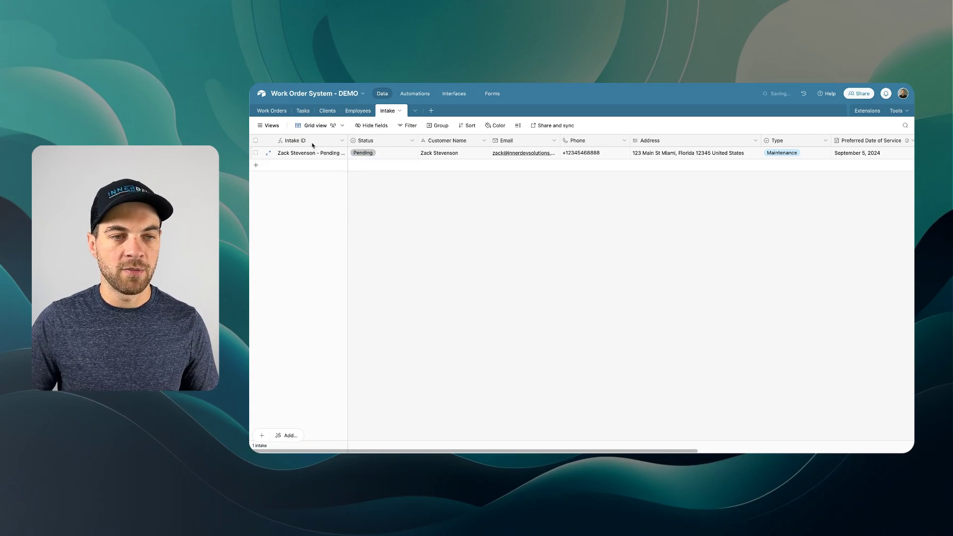
# - Glance at the Work Orders and Clients tables, then set the intake's Status back to Complete
pyautogui.click(265, 115)
pyautogui.click(337, 111)
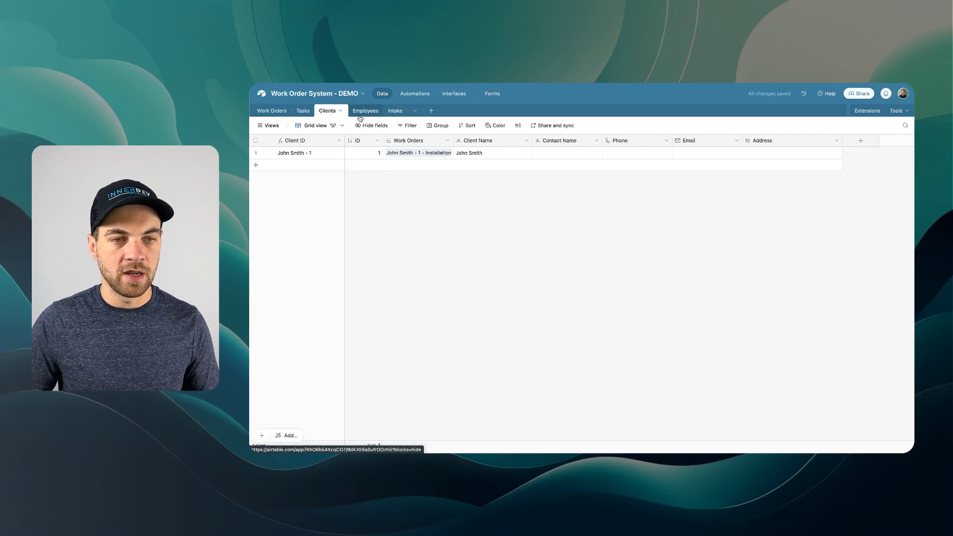
pyautogui.click(395, 114)
pyautogui.click(392, 159)
pyautogui.click(392, 207)
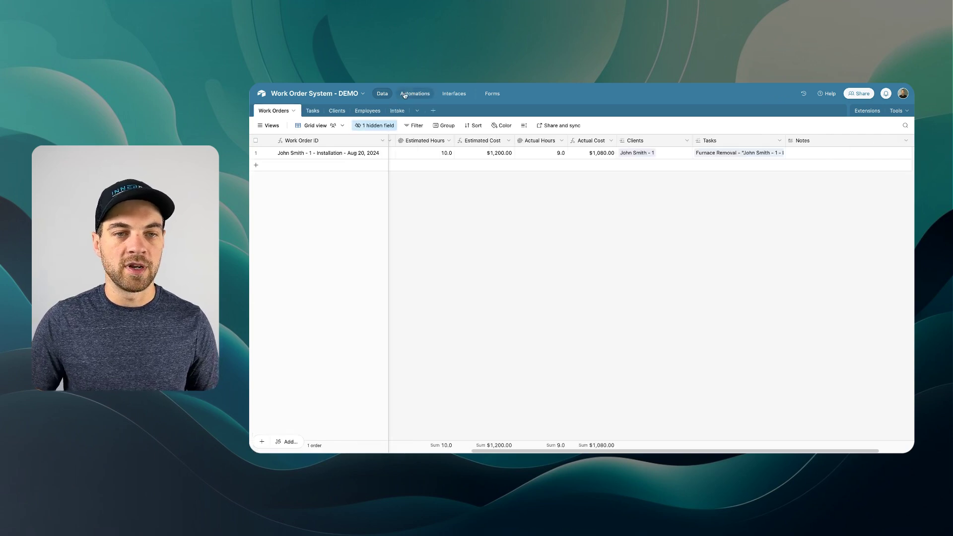
# - Confirm in Automation history that the run succeeded for every step, then return to the data
pyautogui.click(405, 94)
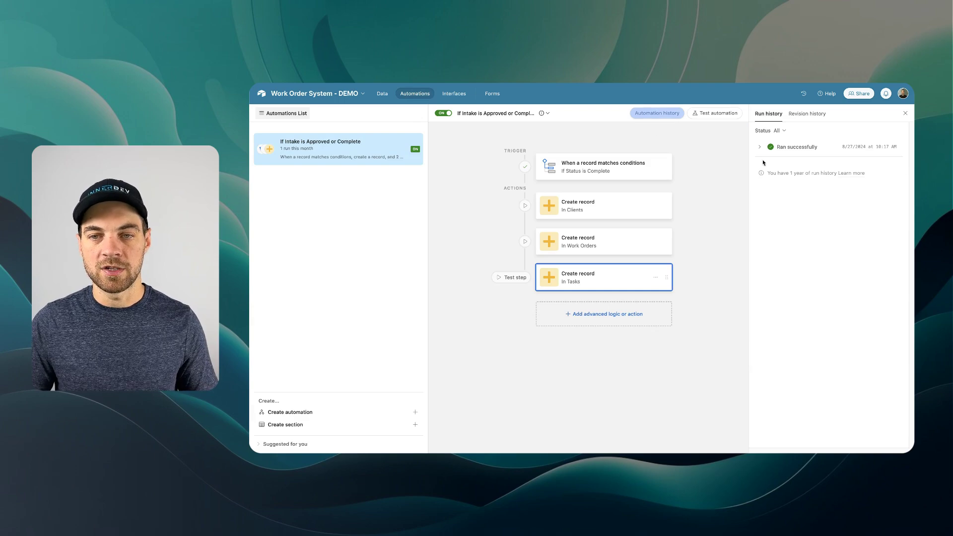
pyautogui.click(801, 142)
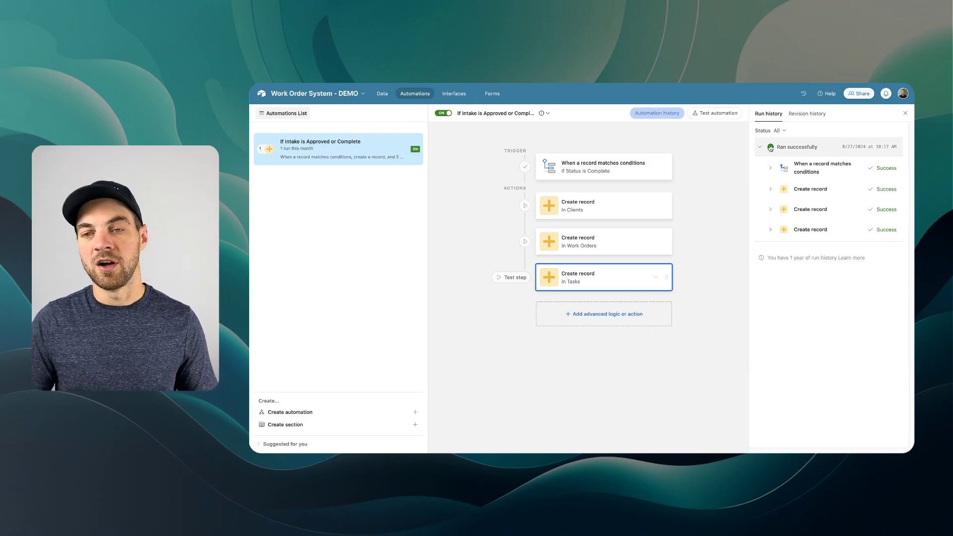
pyautogui.click(382, 94)
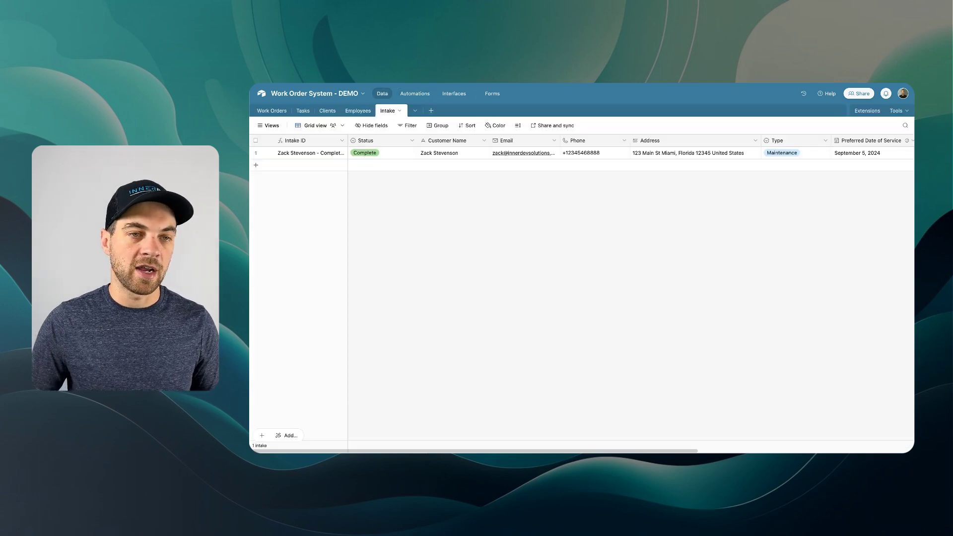
# - Check the automation-created records in the Work Orders, Clients and Tasks tables
pyautogui.click(271, 111)
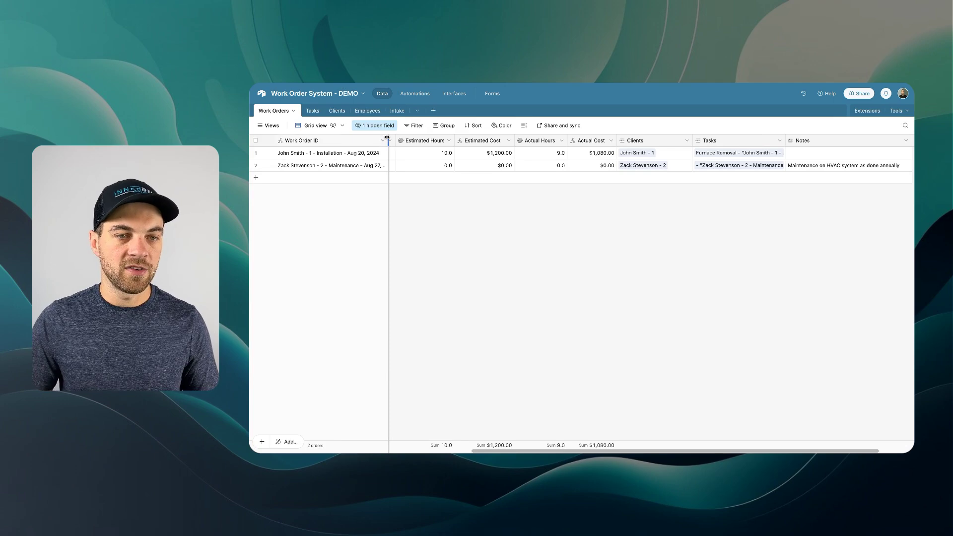
pyautogui.hscroll(-10, 395, 164)
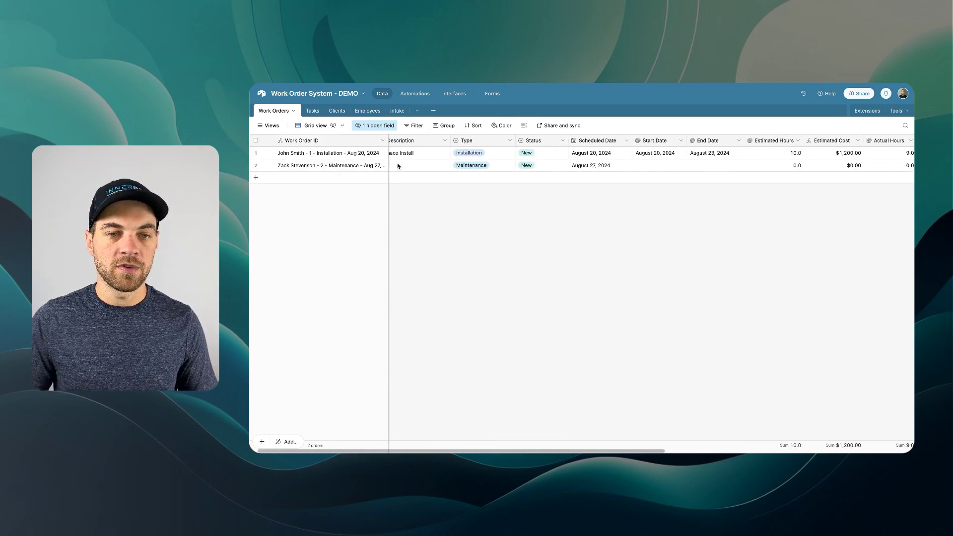
pyautogui.click(337, 110)
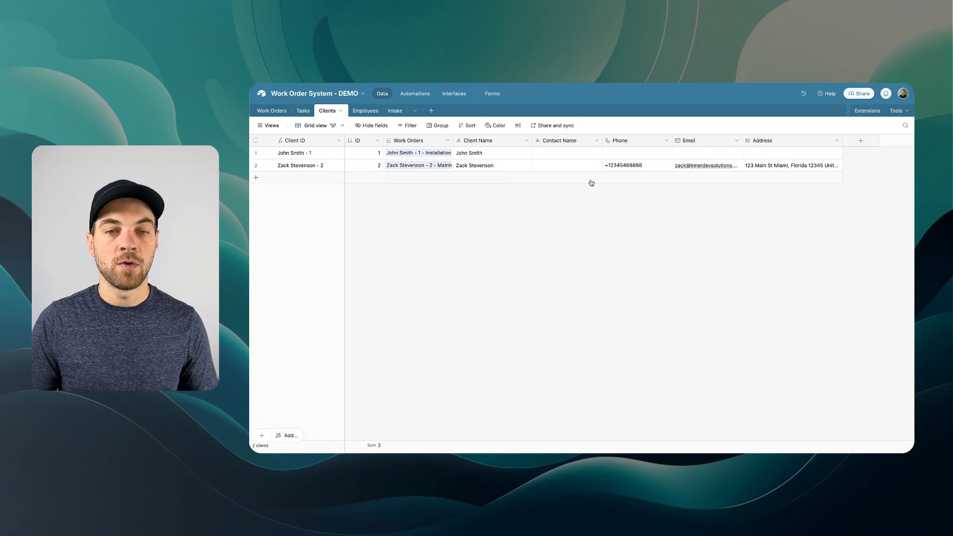
pyautogui.click(302, 111)
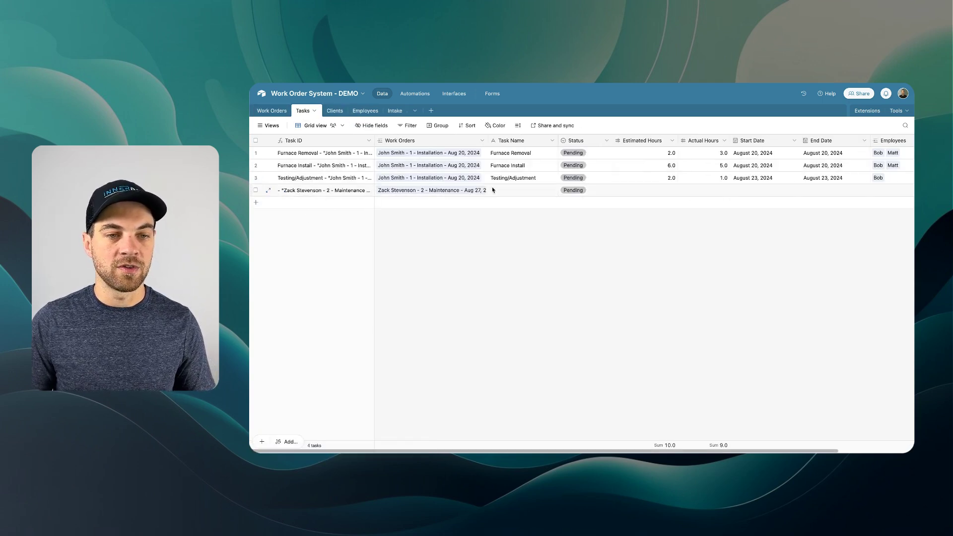
# - Group the Tasks table by the Work Orders field, then view Work Orders
pyautogui.rightClick(403, 142)
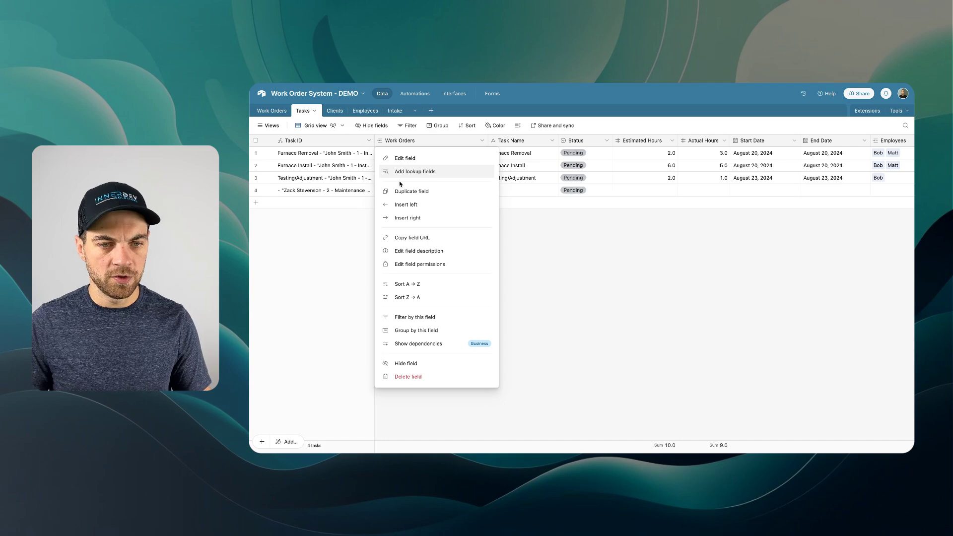
pyautogui.click(427, 331)
pyautogui.click(341, 278)
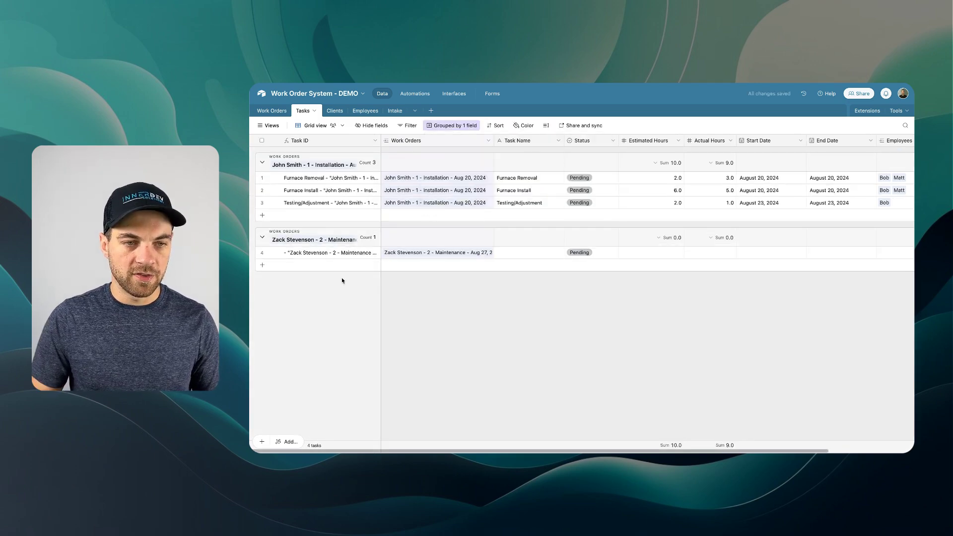
pyautogui.click(271, 111)
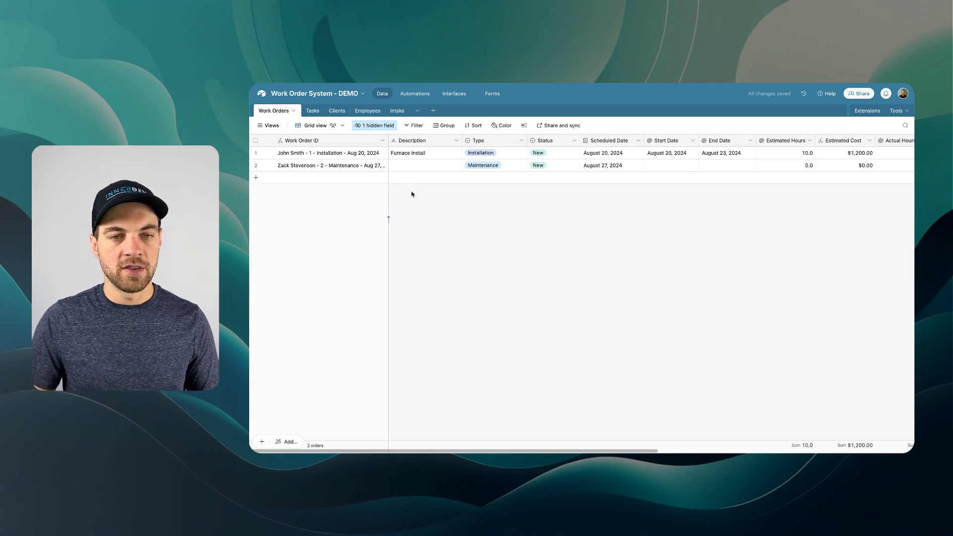
# - Review the new Maintenance work order's fields, including the second order's empty Description
pyautogui.hscroll(10, 447, 188)
pyautogui.hscroll(-10, 645, 189)
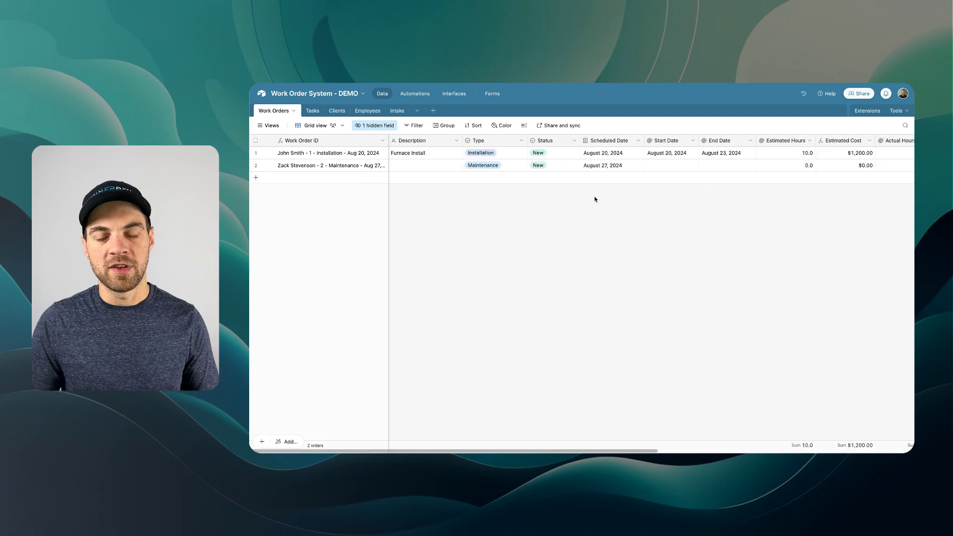
pyautogui.hscroll(1, 444, 277)
pyautogui.hscroll(-1, 444, 277)
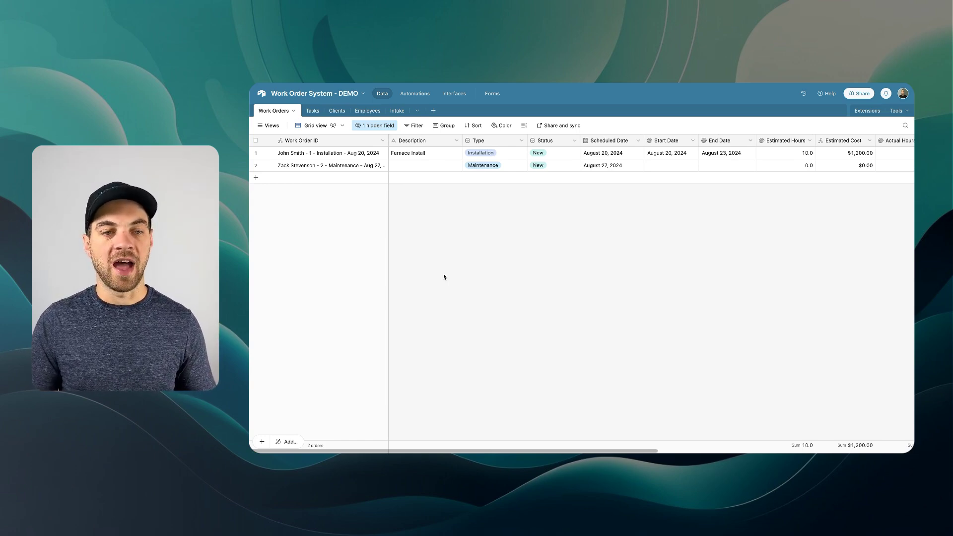
pyautogui.click(407, 166)
pyautogui.click(416, 219)
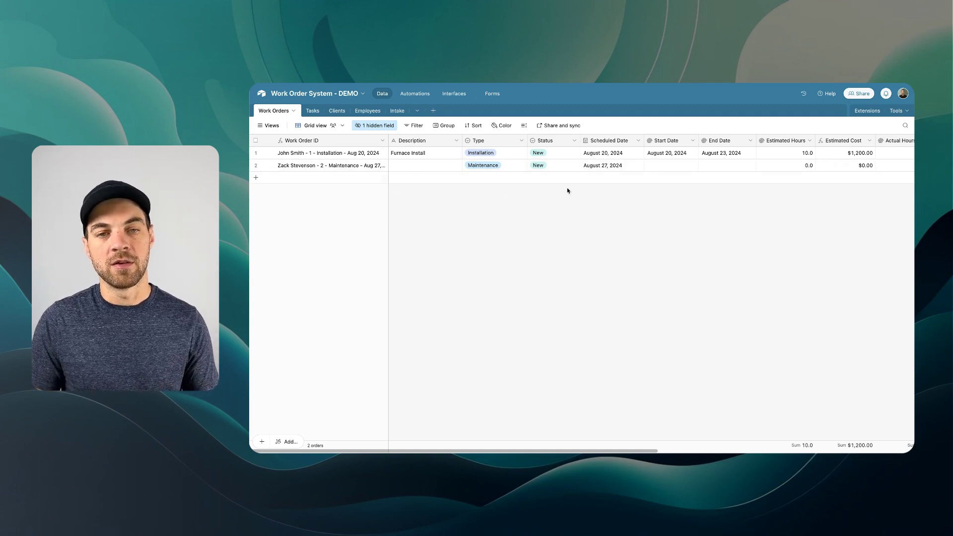
pyautogui.hscroll(5, 497, 159)
pyautogui.hscroll(1, 438, 180)
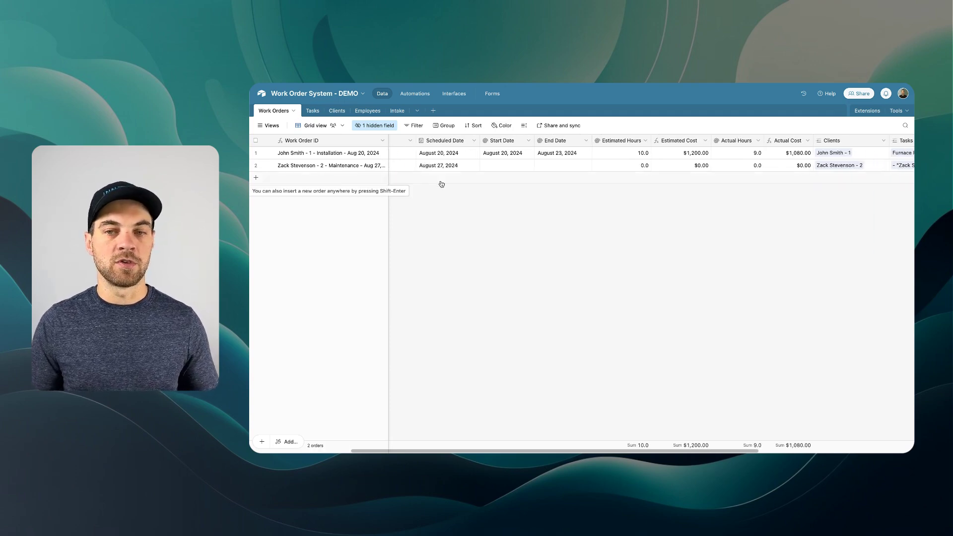
# - Look over the Tasks and Clients tables, ending on the grouped Tasks table
pyautogui.click(310, 112)
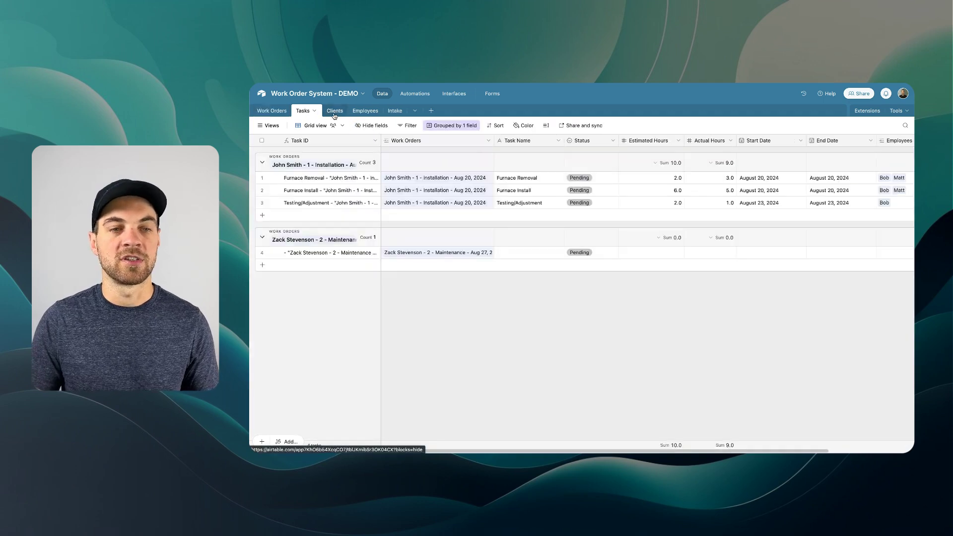
pyautogui.click(334, 113)
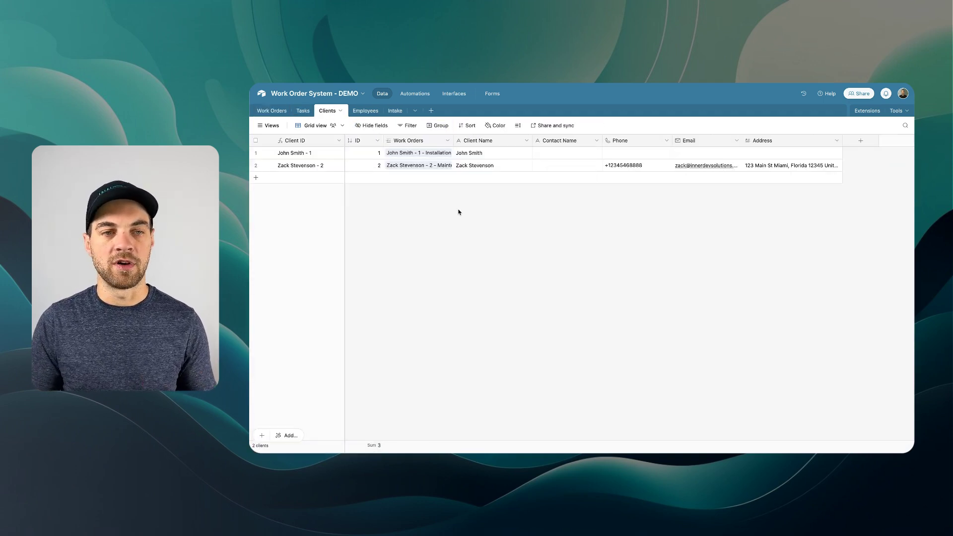
pyautogui.click(313, 113)
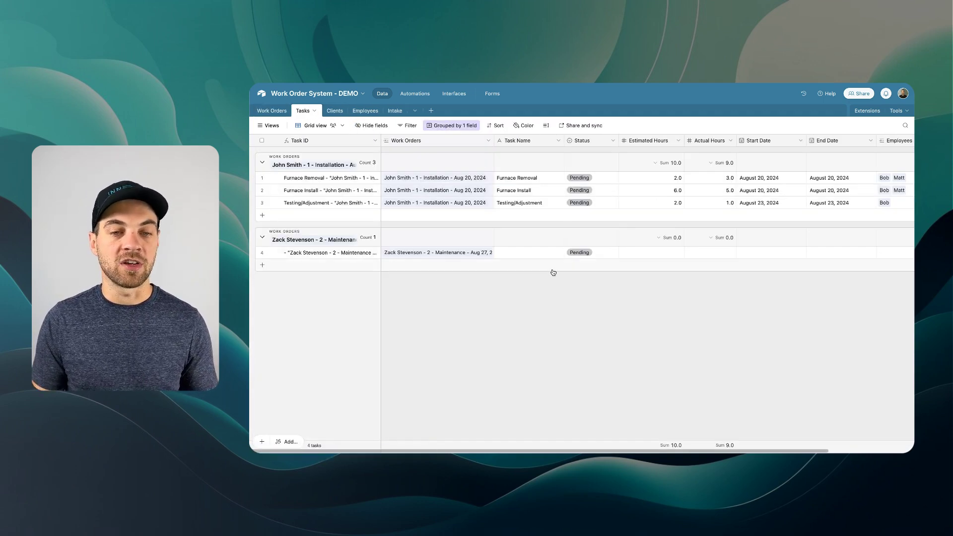